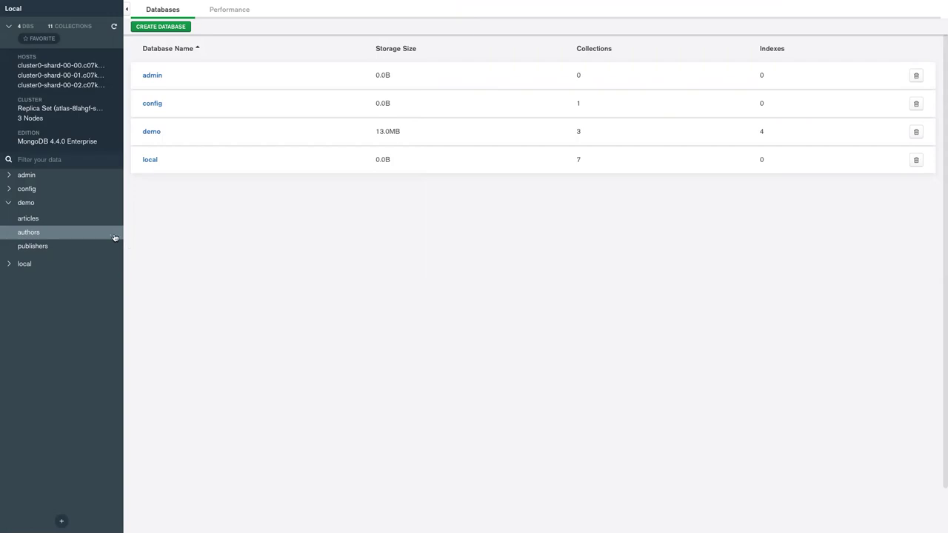
- Open the aggregation builder for the authors collection in the demo database and set the first stage to $lookup
left_click(43, 233)
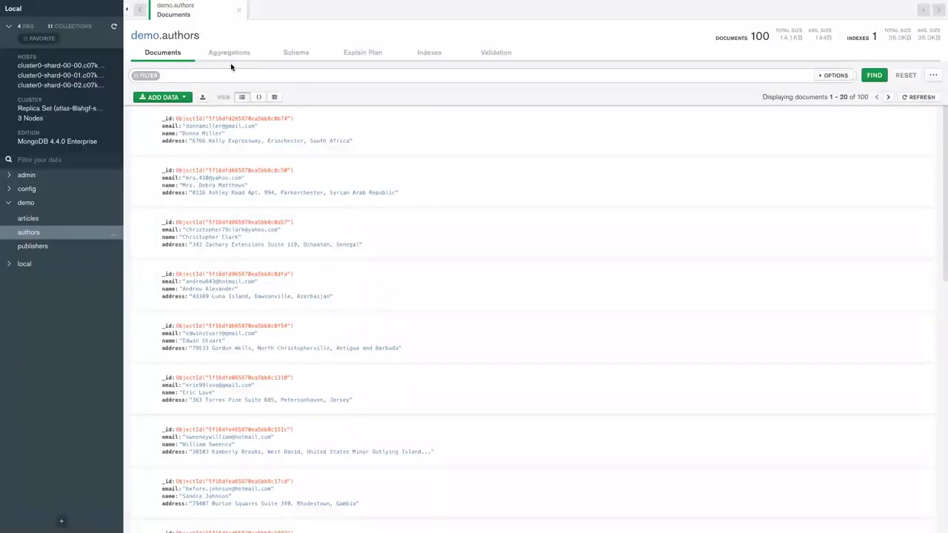
left_click(232, 57)
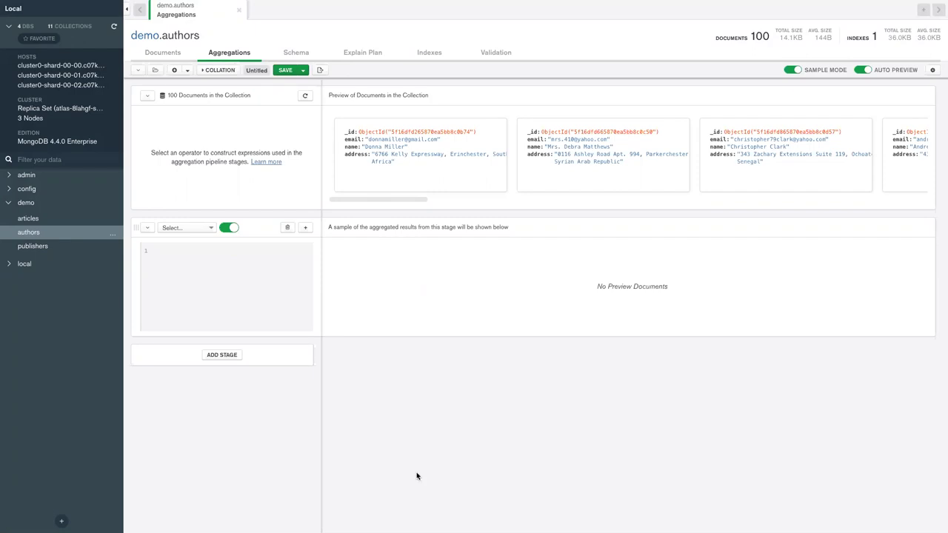
left_click(207, 229)
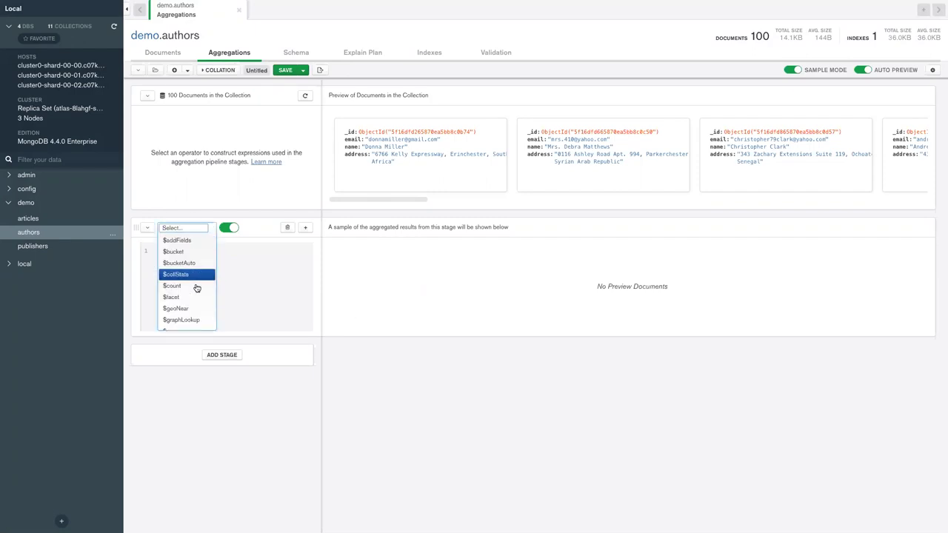
scroll(196, 291, "down", 2)
scroll(196, 290, "down", 1)
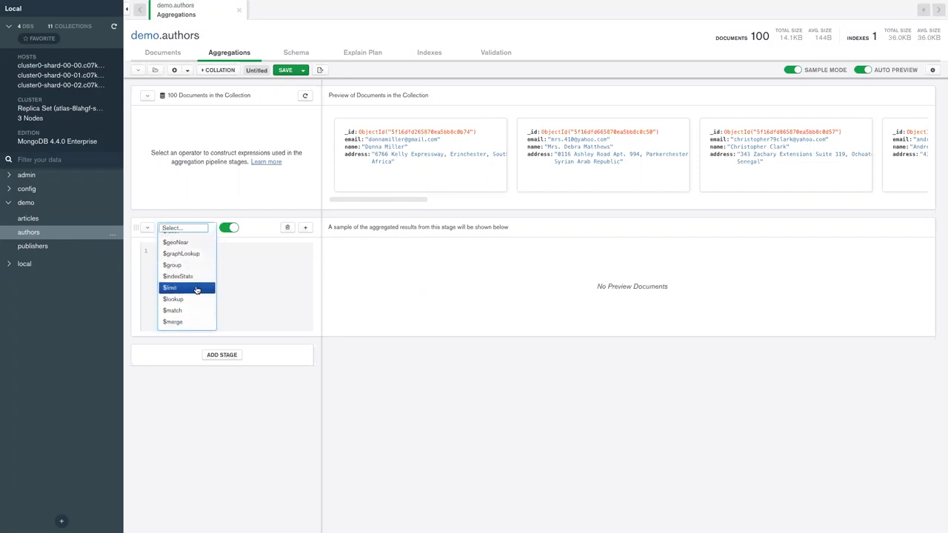
left_click(191, 298)
left_click(172, 317)
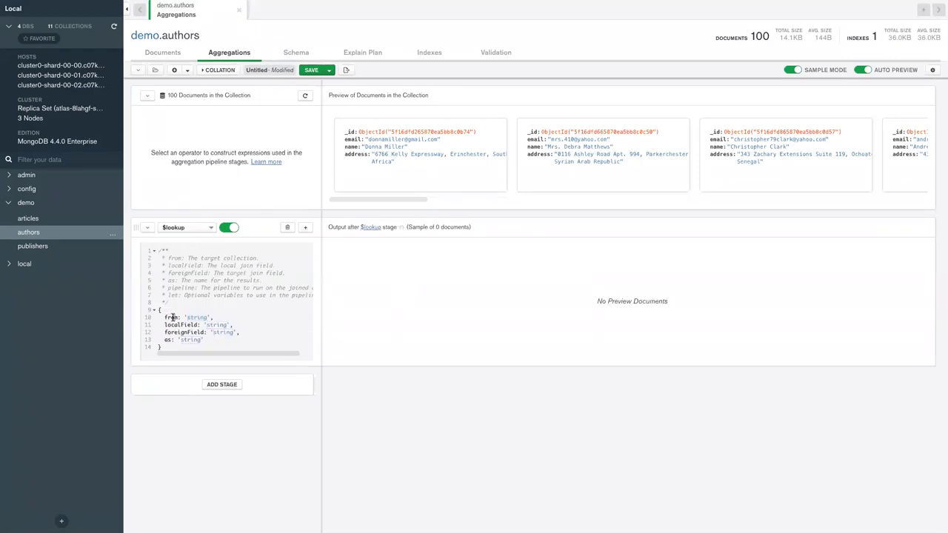
- Configure the $lookup stage with from 'articles', localField '_id', foreignField 'author_id' and as 'articles'
double_click(197, 318)
type("articles")
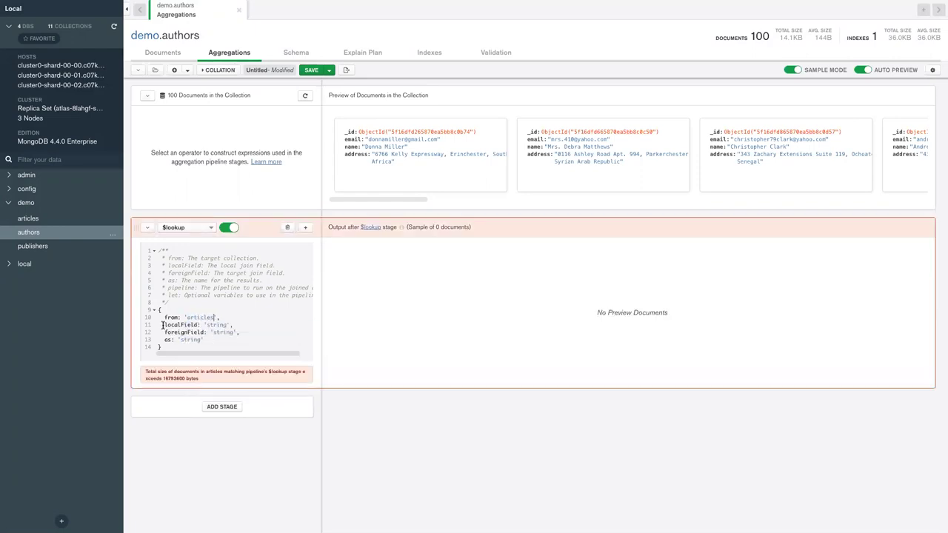
double_click(214, 325)
type("_id")
double_click(223, 333)
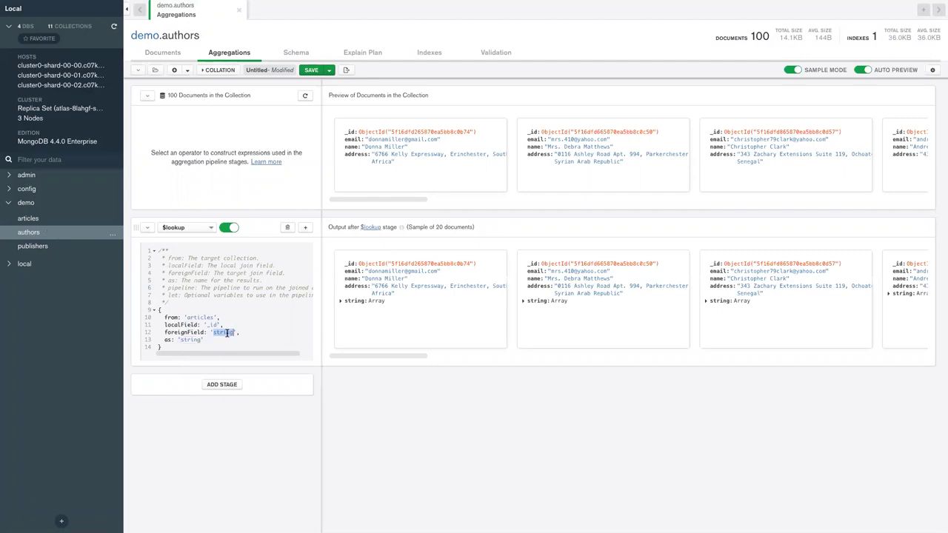
type("author_id")
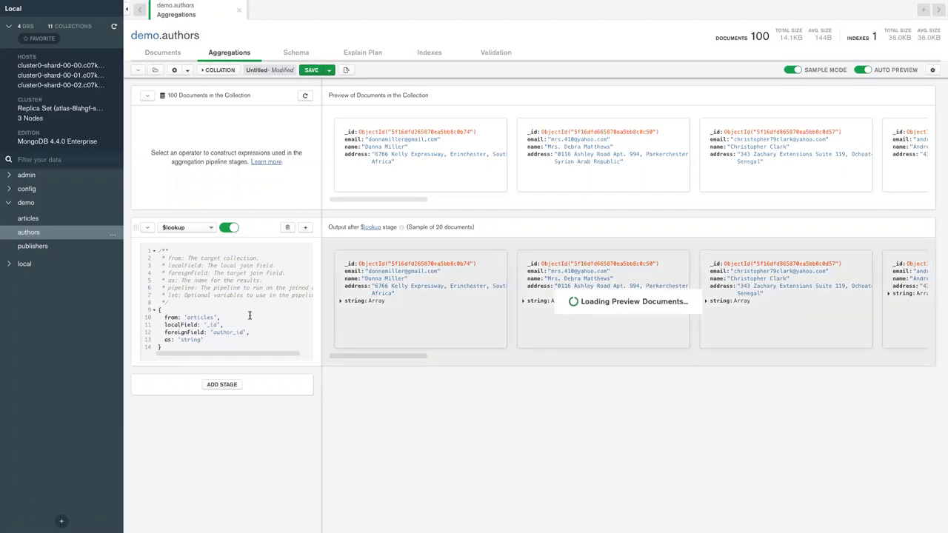
double_click(190, 340)
type("article")
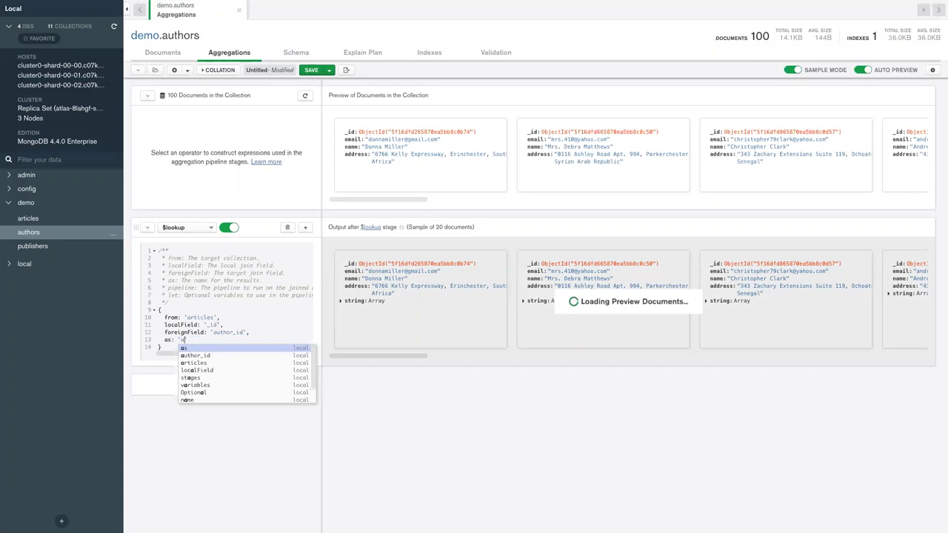
type("s")
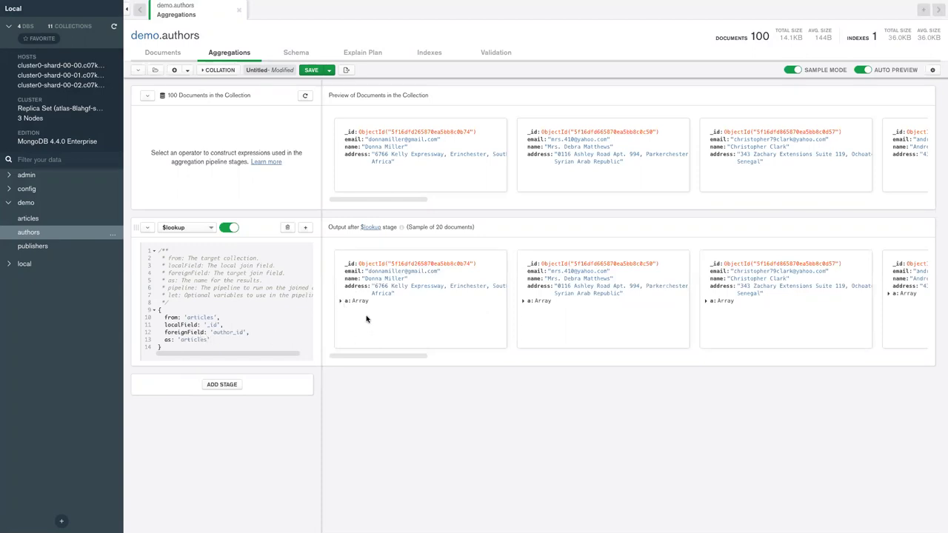
- Expand the joined array and its first object in the first $lookup output document and examine the article's fields
left_click(341, 303)
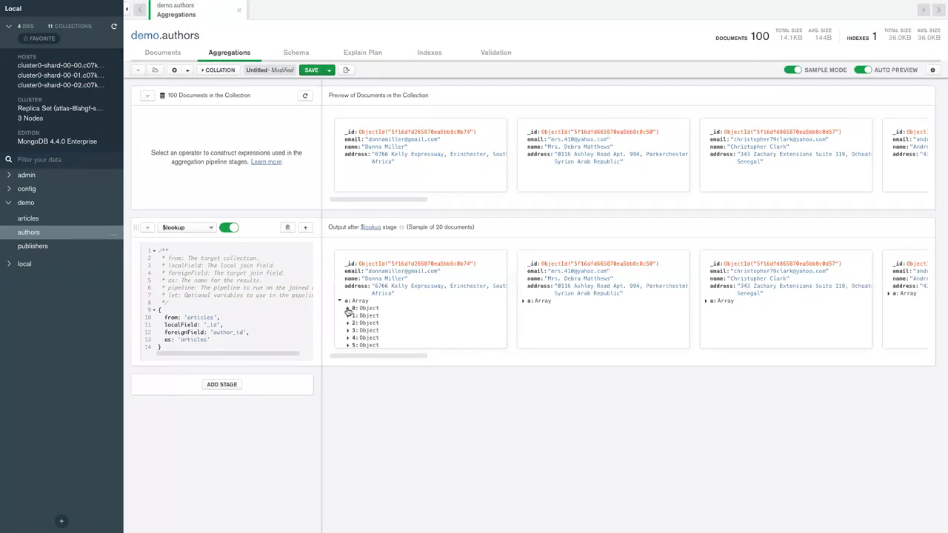
left_click(347, 308)
scroll(349, 311, "down", 3)
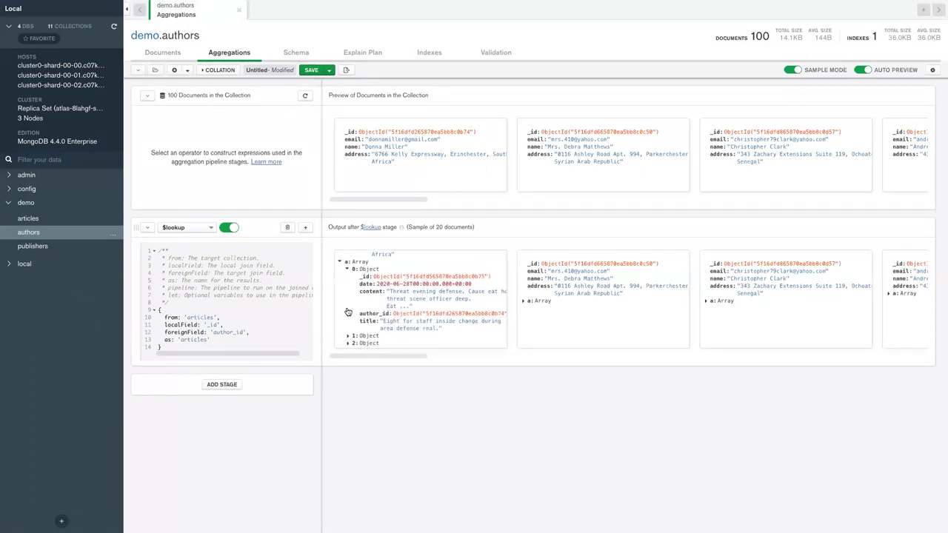
scroll(348, 312, "down", 1)
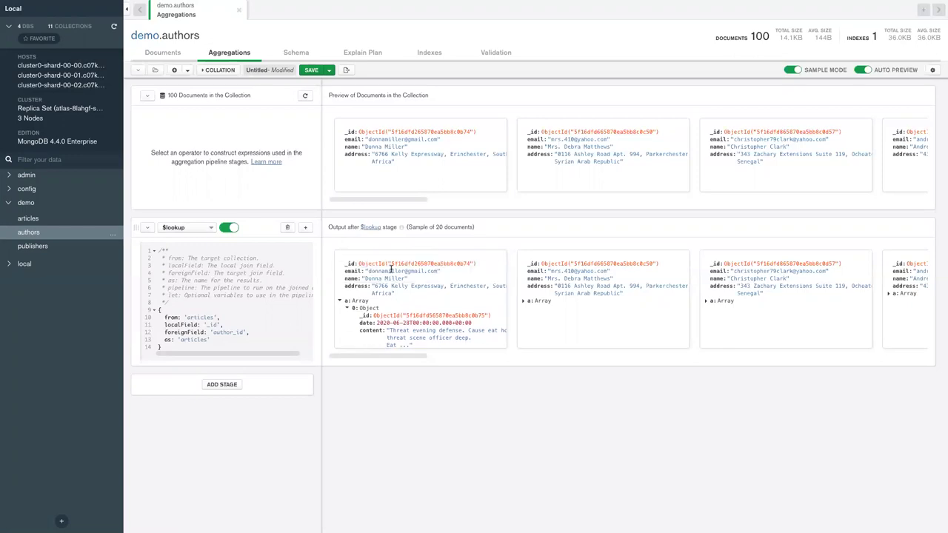
scroll(402, 264, "down", 1)
scroll(402, 281, "down", 1)
scroll(401, 303, "down", 1)
scroll(400, 306, "up", 2)
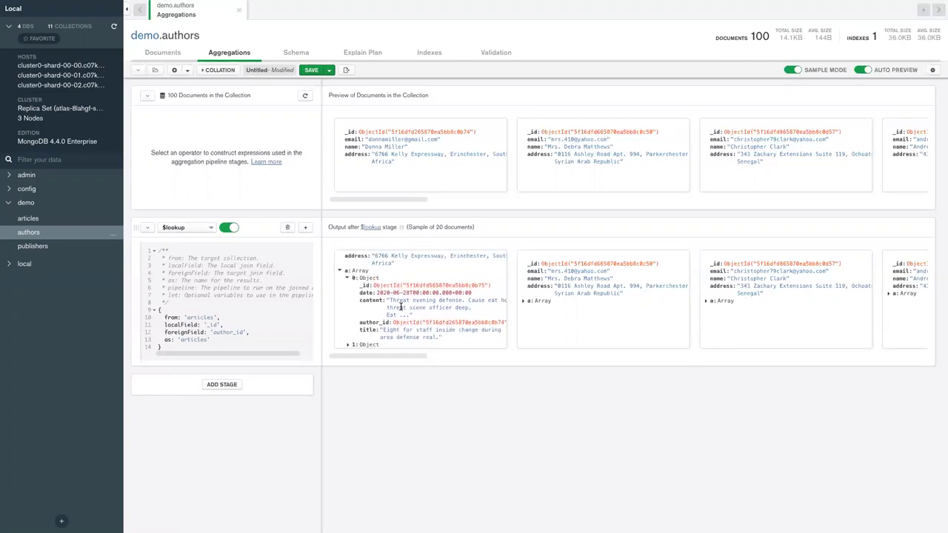
- Add a second pipeline stage after the $lookup and set its operator to $project
left_click(232, 384)
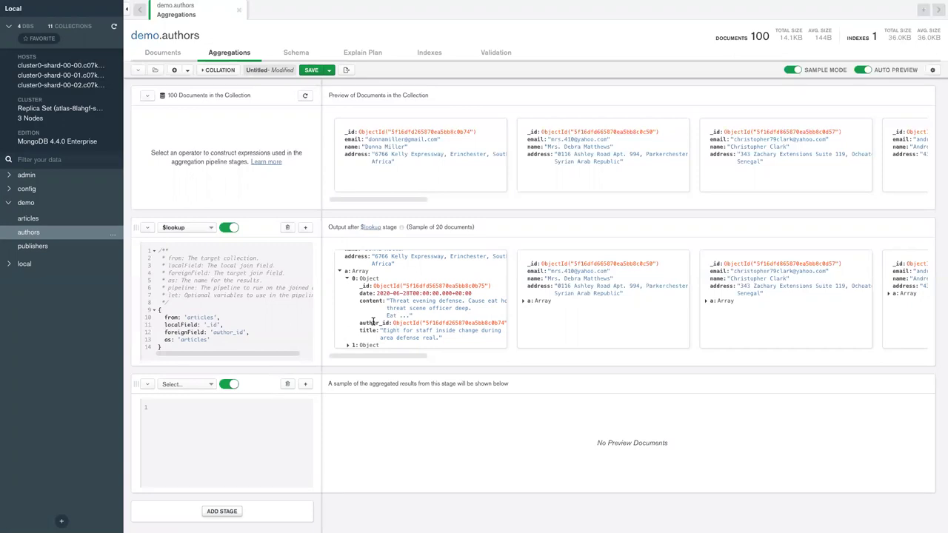
scroll(373, 321, "up", 1)
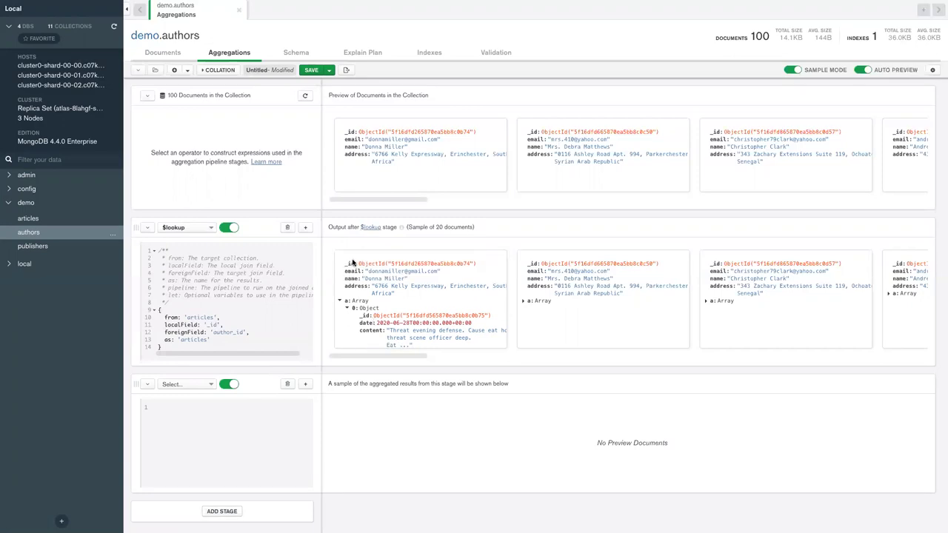
scroll(383, 276, "down", 2)
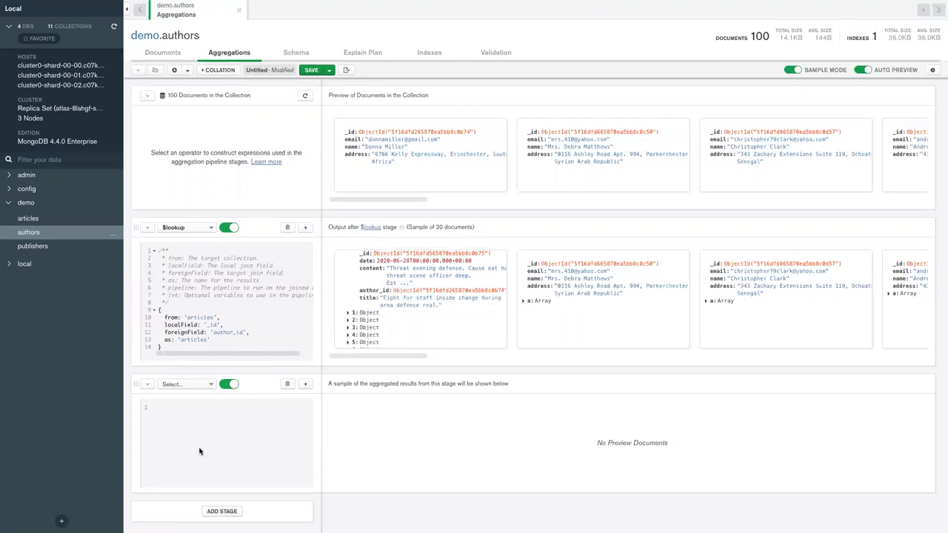
left_click(194, 384)
scroll(195, 433, "down", 2)
scroll(195, 434, "down", 2)
scroll(195, 433, "down", 2)
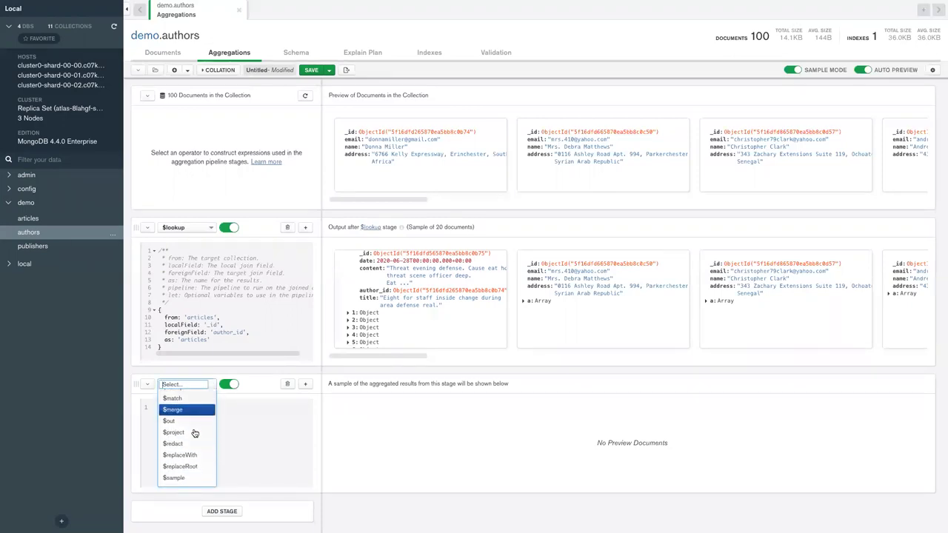
left_click(194, 432)
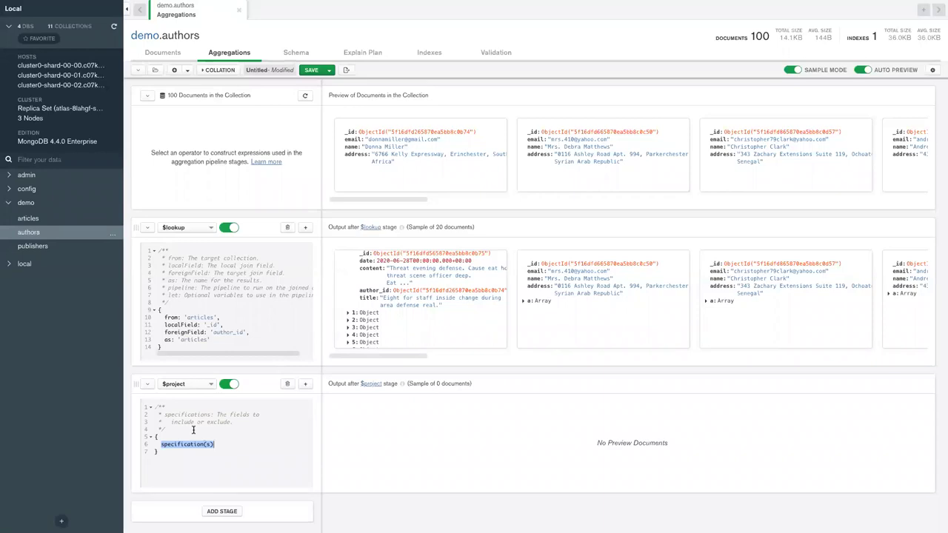
- Set the $project specification to "articles.author_id": 0 and expand one article in the first output document to check its fields
type("\"articles")
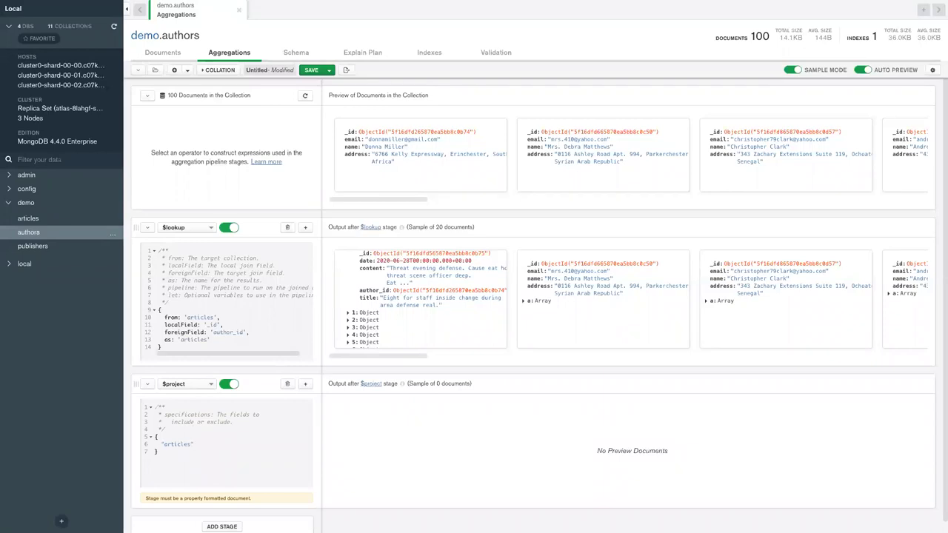
type(".author_id\": 0")
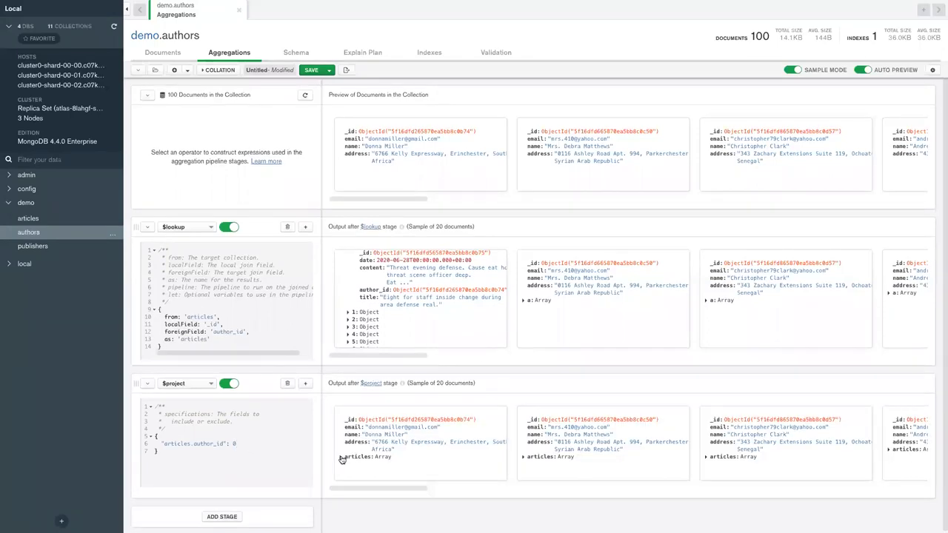
left_click(340, 457)
left_click(347, 423)
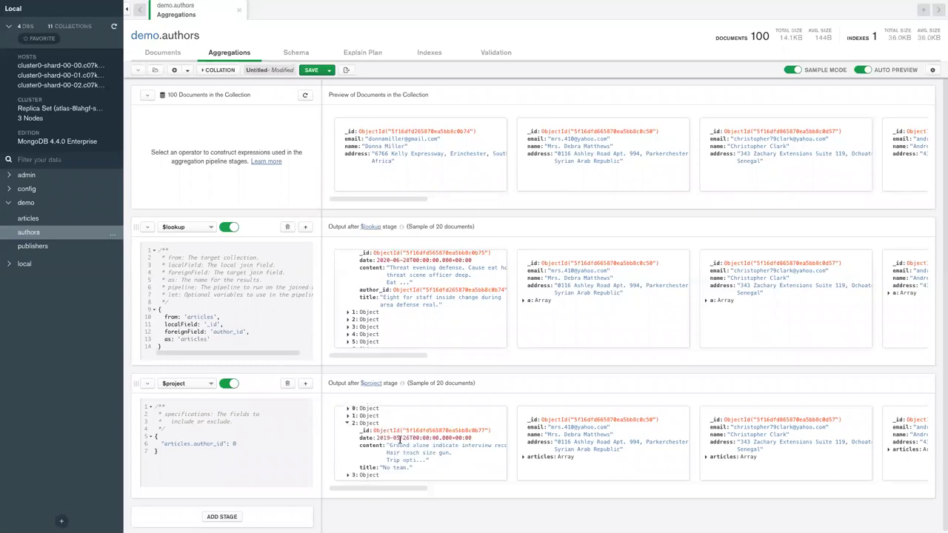
scroll(253, 427, "down", 1)
left_click(254, 427)
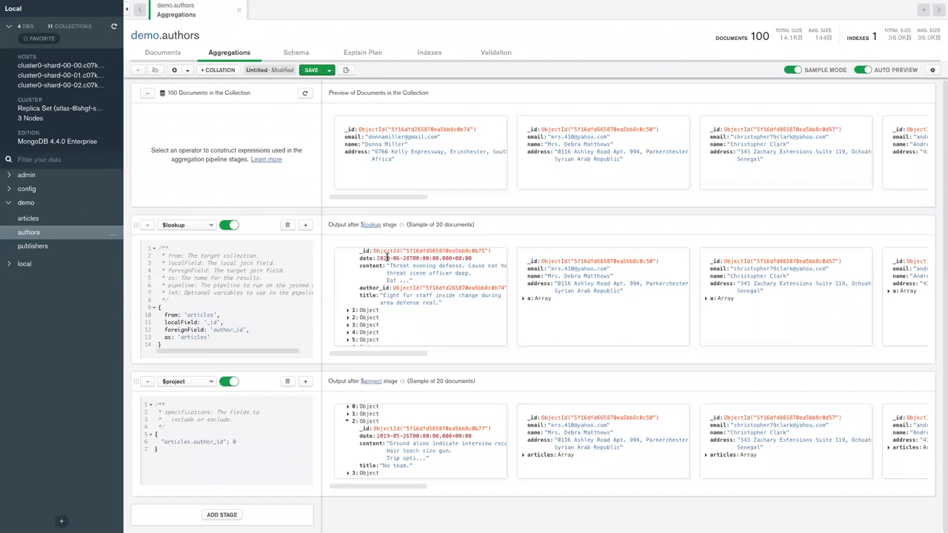
- Add a third pipeline stage and set its operator to $addFields
left_click(222, 515)
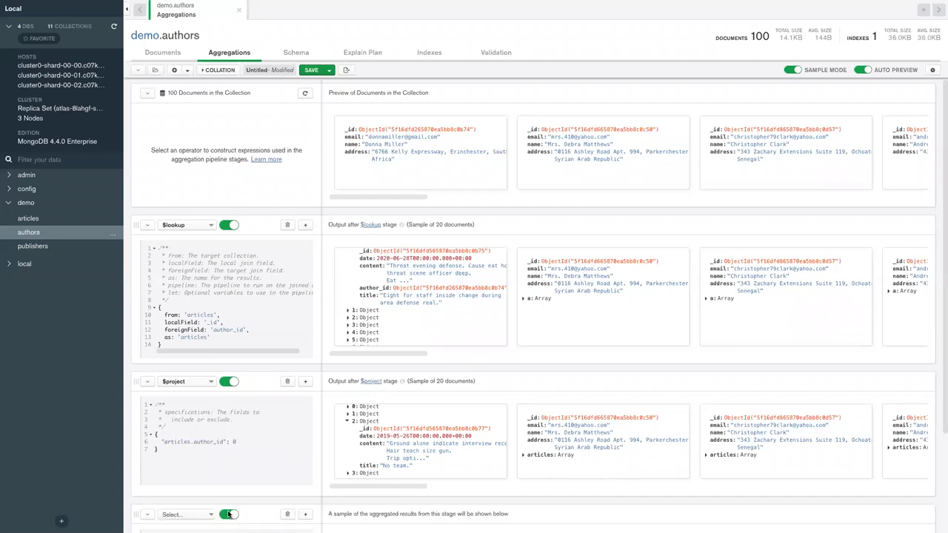
scroll(386, 317, "down", 5)
left_click(182, 390)
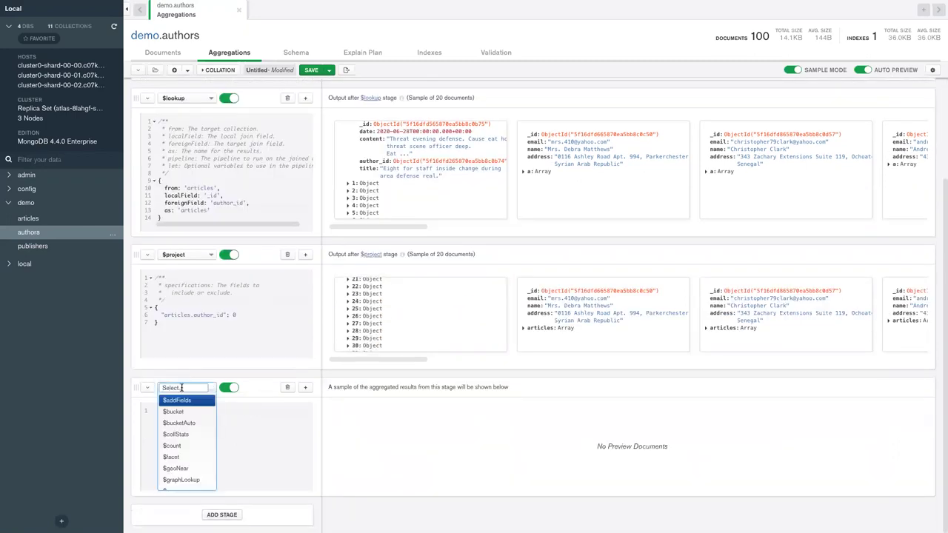
left_click(183, 401)
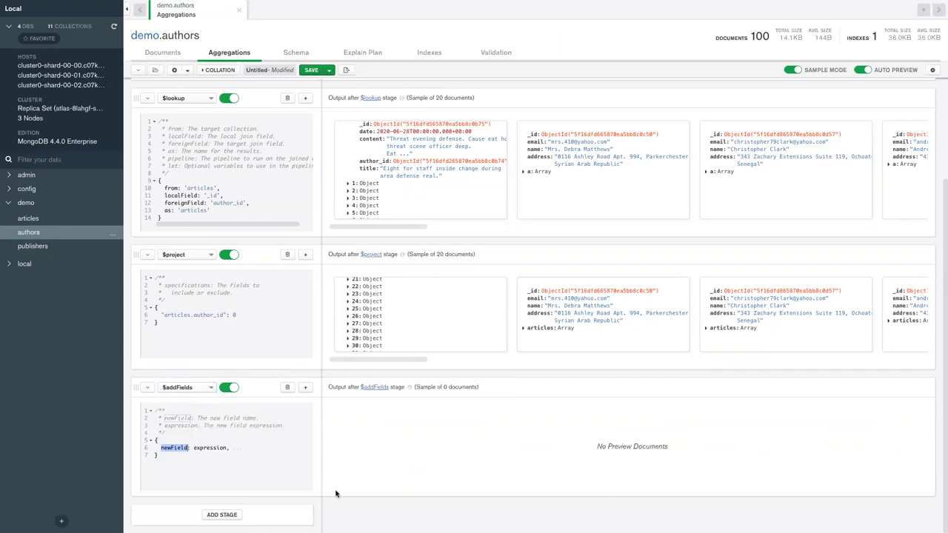
- Name the new field in the $addFields stage articles_count and remove the placeholder expression
type("articles_count")
left_click(263, 448)
key("BackSpace")
key("BackSpace")
key("BackSpace")
key("BackSpace")
key("BackSpace")
key("BackSpace")
key("BackSpace")
key("BackSpace")
key("BackSpace")
key("BackSpace")
key("BackSpace")
key("BackSpace")
key("BackSpace")
key("BackSpace")
- Set the articles_count expression to {"$size": "$articles"} and view the stage's output
type("{\"")
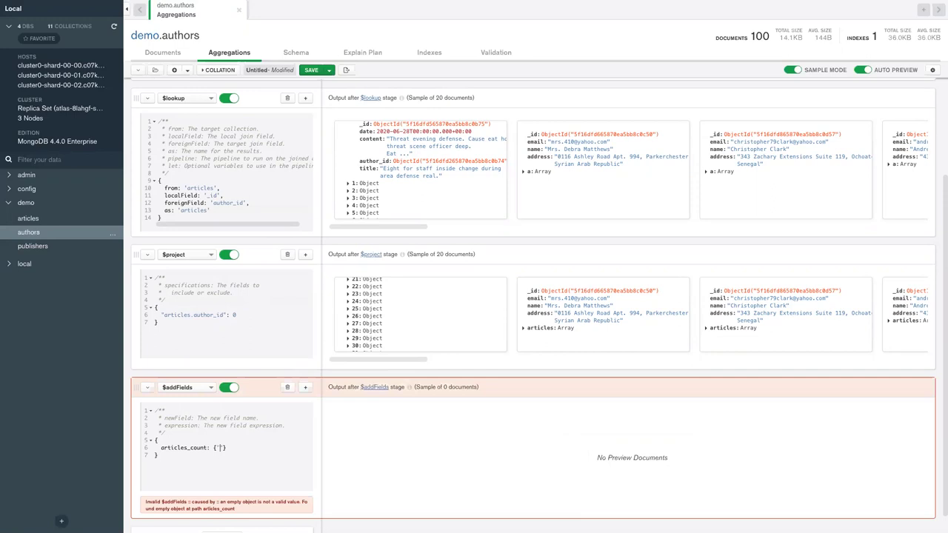
type("size")
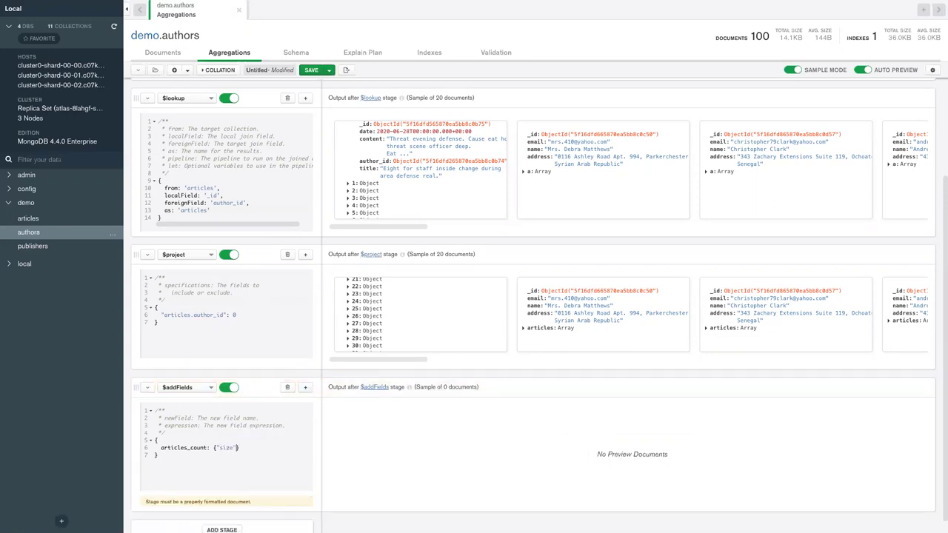
type("$")
key("Right")
key("Right")
key("Right")
key("Right")
key("Right")
type(": \"$articles")
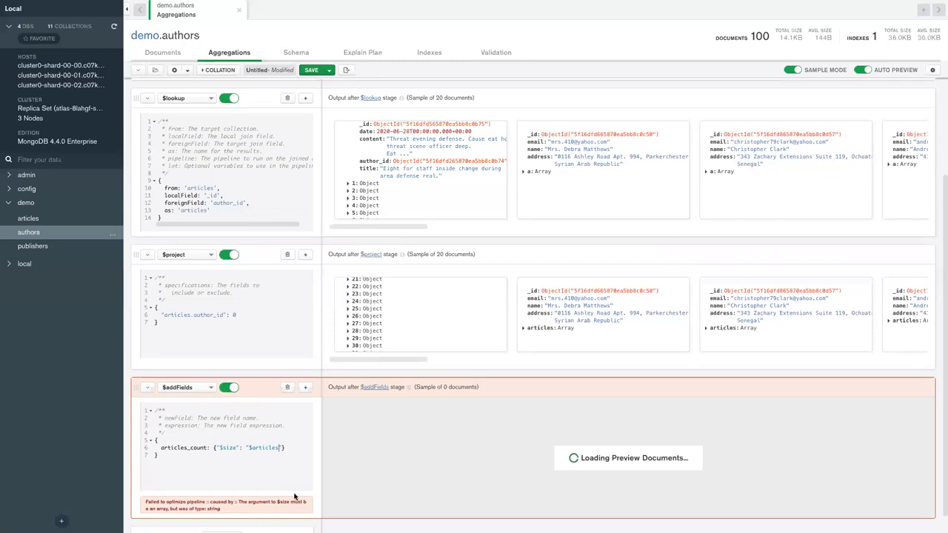
scroll(370, 446, "down", 1)
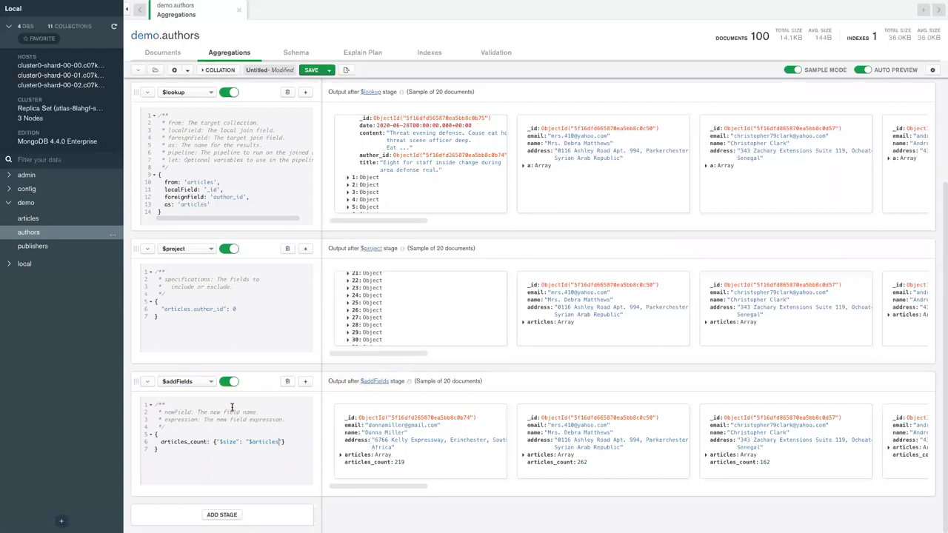
- Add a fourth pipeline stage after $addFields and set its operator to $match
left_click(235, 514)
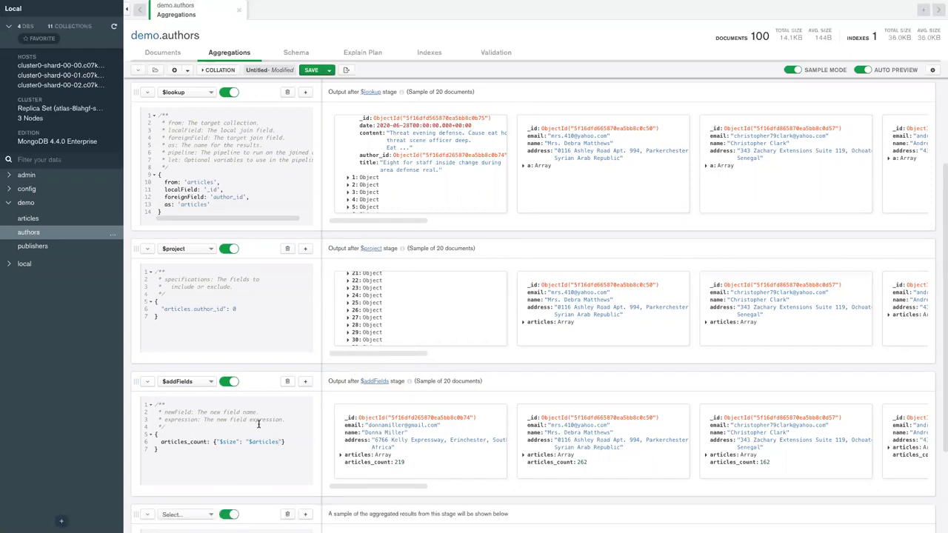
scroll(259, 423, "down", 5)
left_click(187, 386)
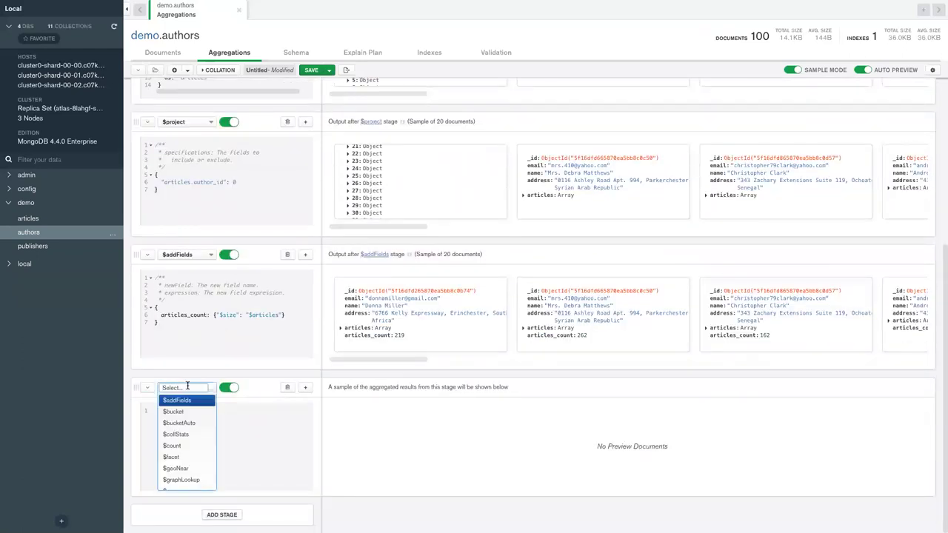
scroll(191, 433, "down", 3)
scroll(193, 437, "down", 2)
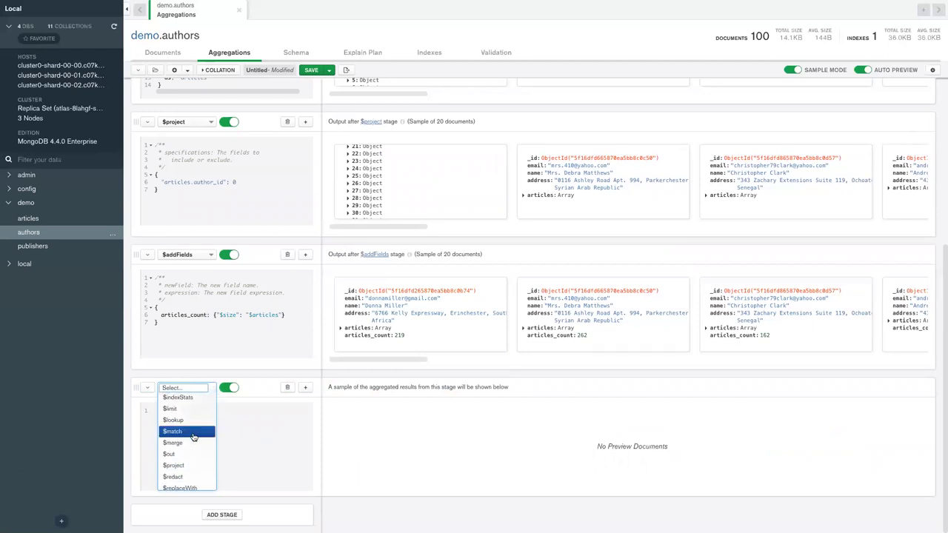
left_click(192, 433)
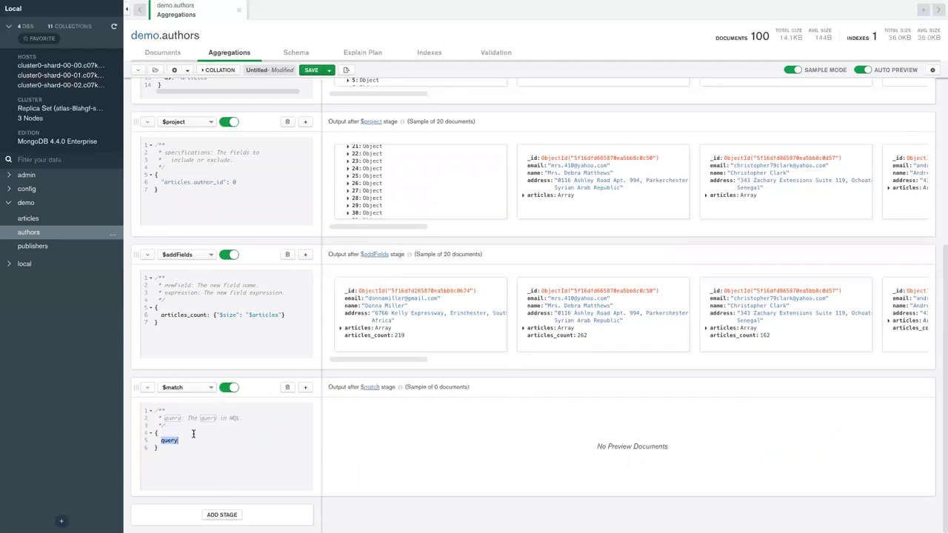
- Set the $match query to "articles_count": {"$gte": 500}
type("\"articles_count\"")
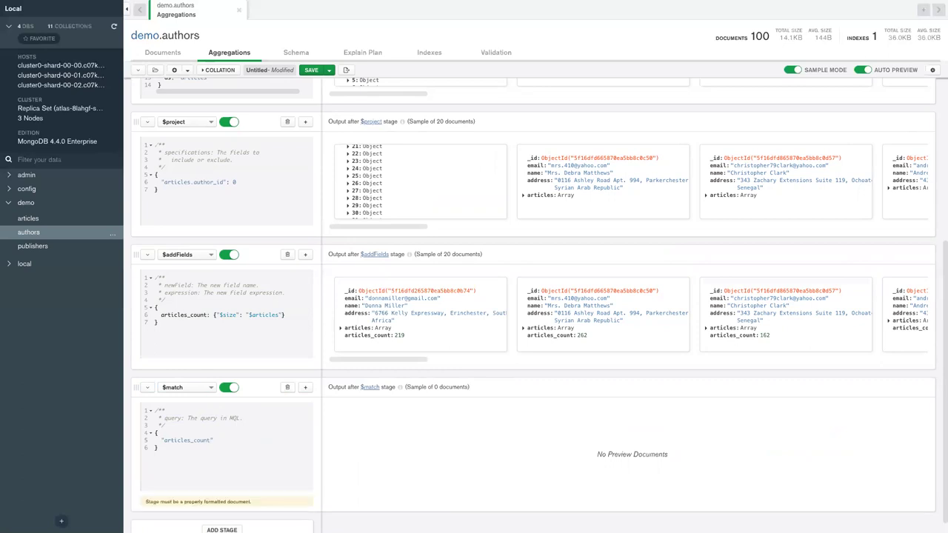
type(": {\"")
type("$")
type("gte")
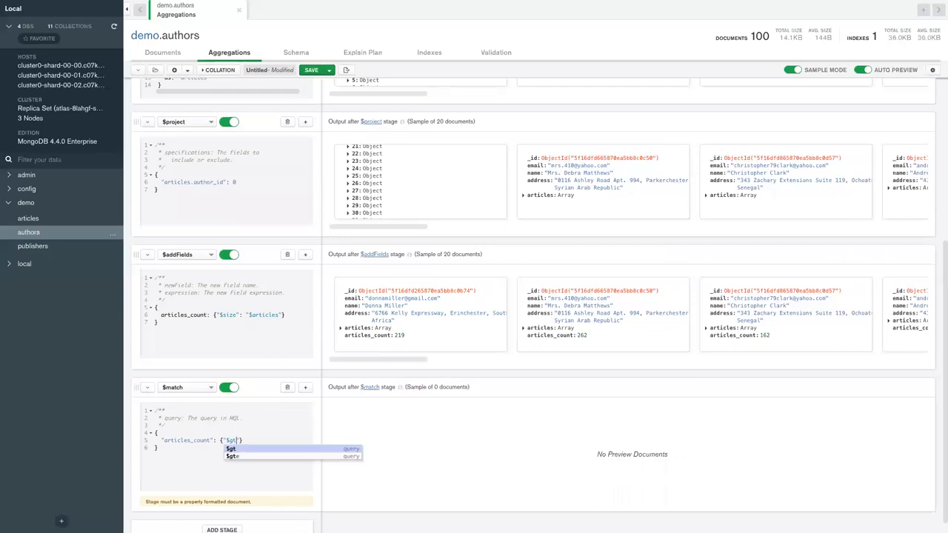
type("\": 500")
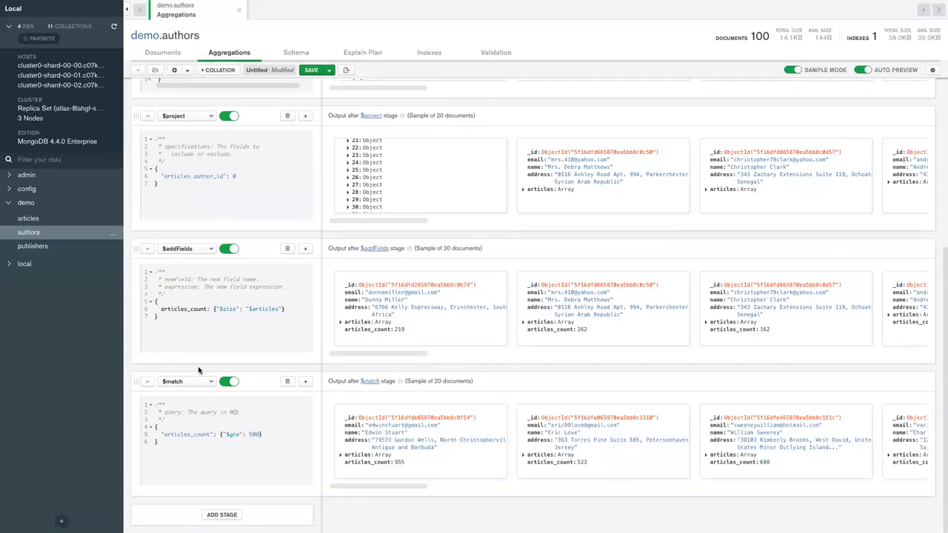
- Add a fifth pipeline stage and set its operator to $sort
left_click(225, 517)
left_click(205, 388)
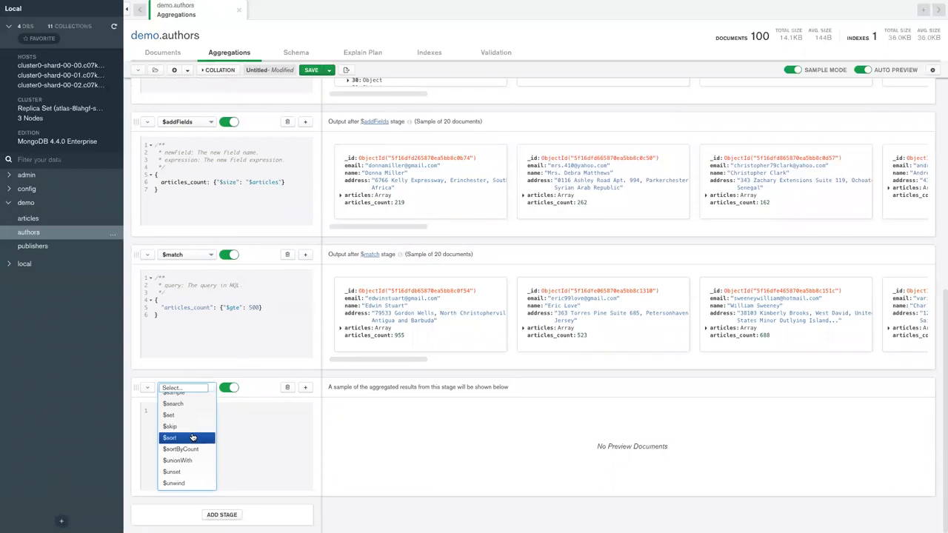
left_click(191, 438)
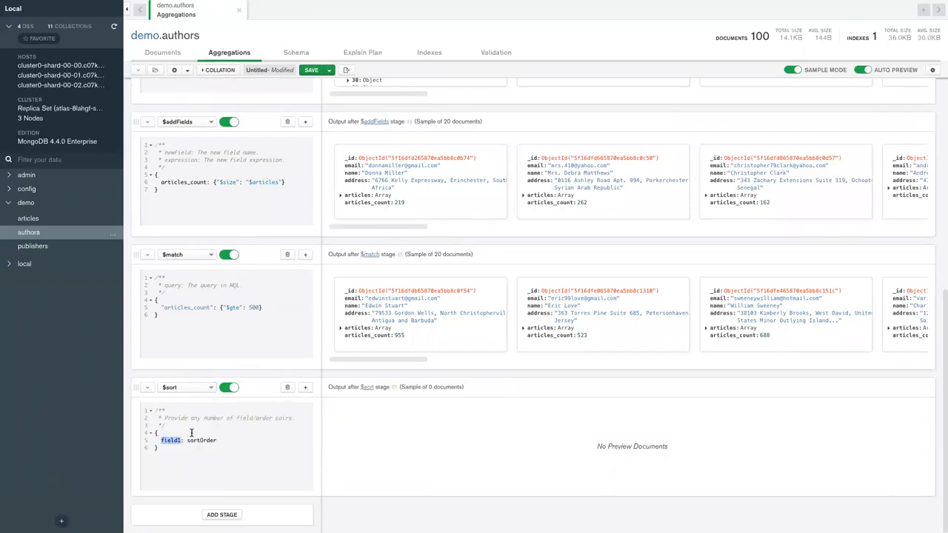
- Set the $sort specification to "articles_count": -1, replacing the placeholder field and sort order
type("\"articles_count")
key("BackSpace")
key("BackSpace")
key("BackSpace")
key("BackSpace")
key("BackSpace")
key("BackSpace")
key("BackSpace")
key("BackSpace")
key("BackSpace")
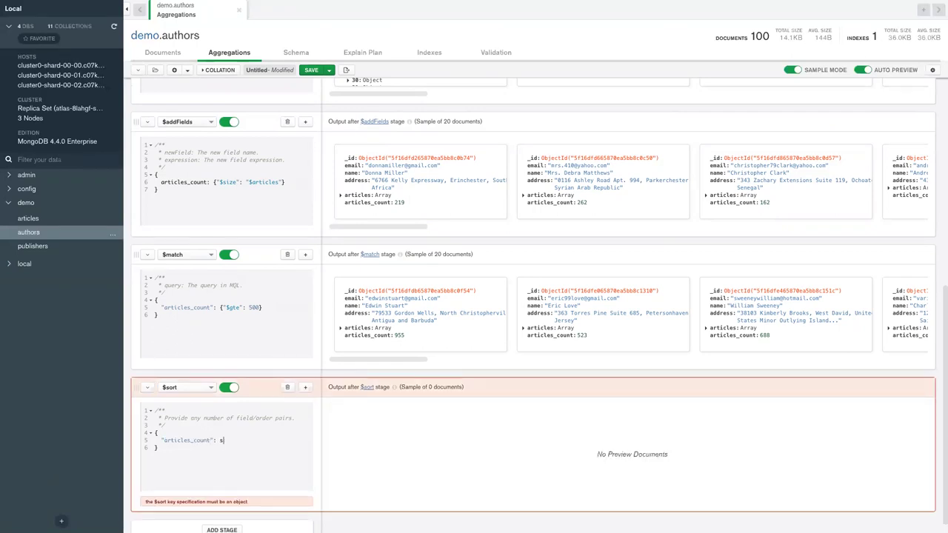
type("-1")
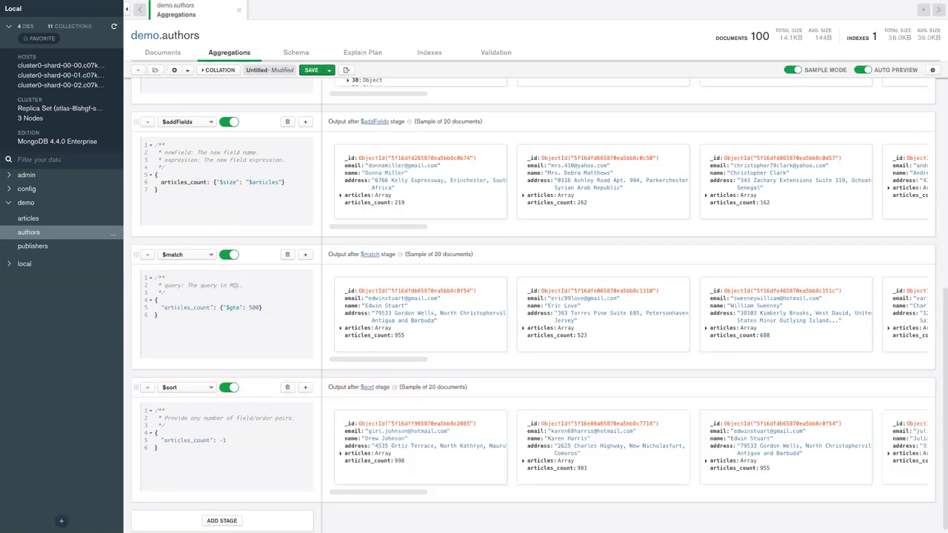
- Add a sixth pipeline stage with the $limit operator and set its limit to 5
scroll(252, 459, "down", 1)
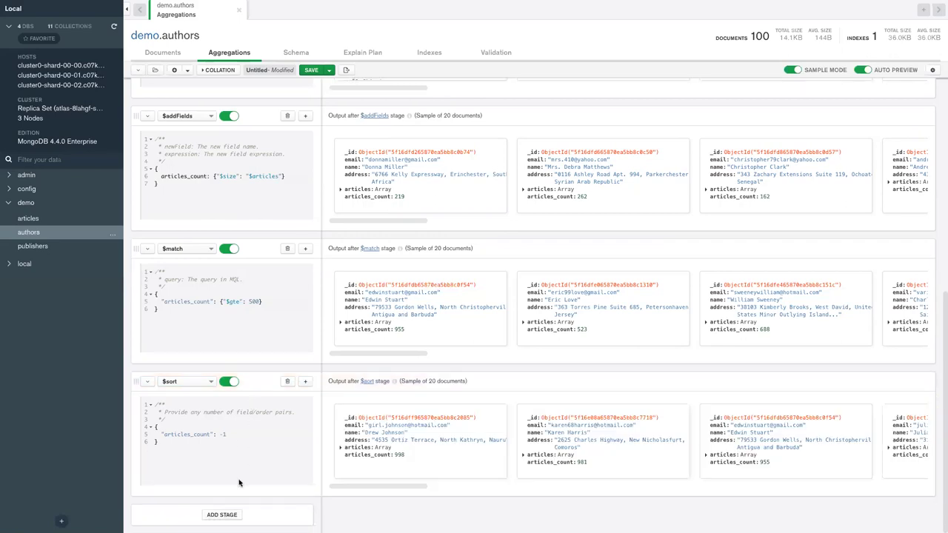
left_click(222, 515)
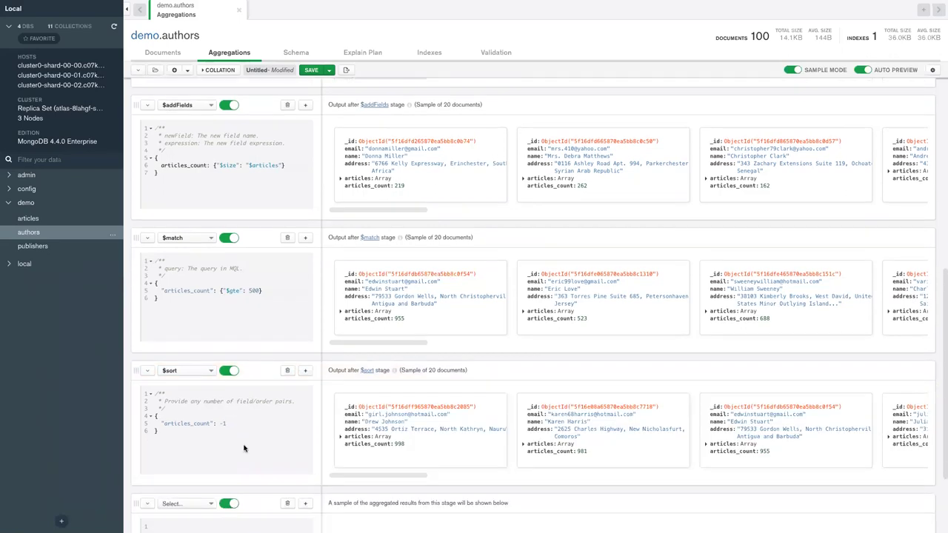
left_click(186, 390)
scroll(190, 448, "down", 3)
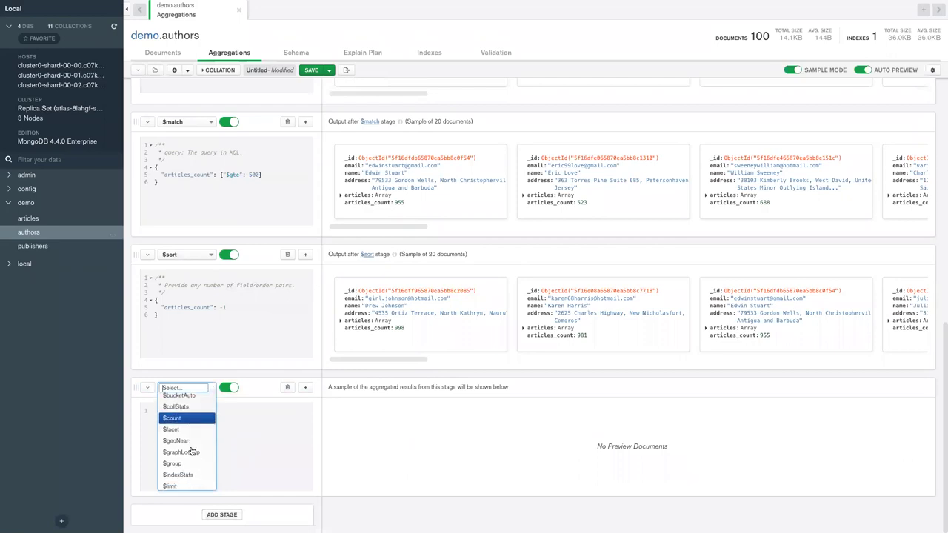
left_click(183, 421)
type("5")
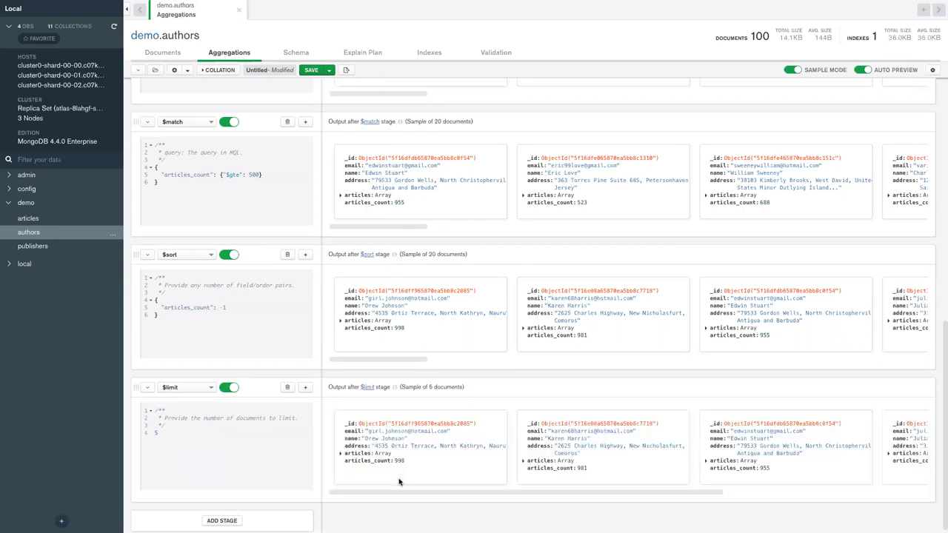
- Look through the $limit stage's output documents up to the last one and compare their articles_count values
scroll(399, 482, "down", 1)
scroll(639, 454, "right", 1)
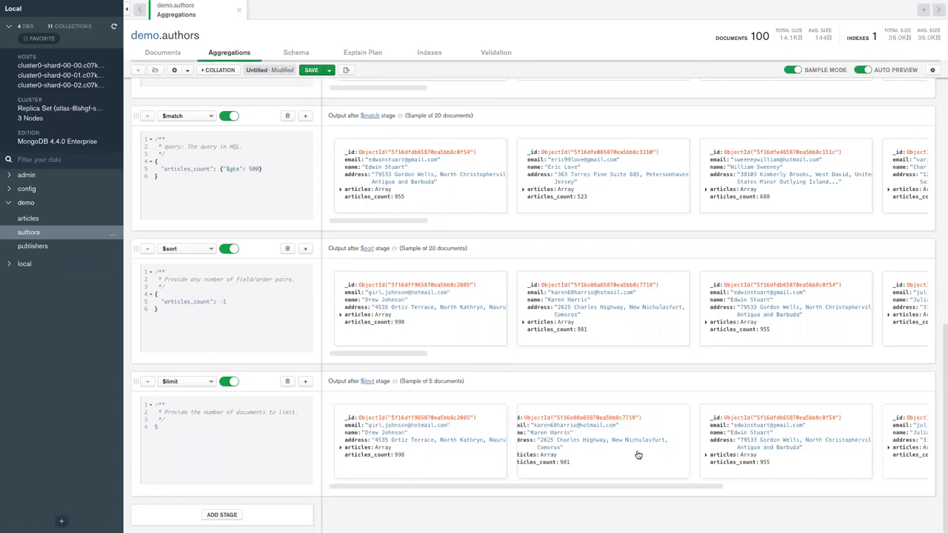
scroll(783, 438, "right", 2)
scroll(913, 439, "right", 1)
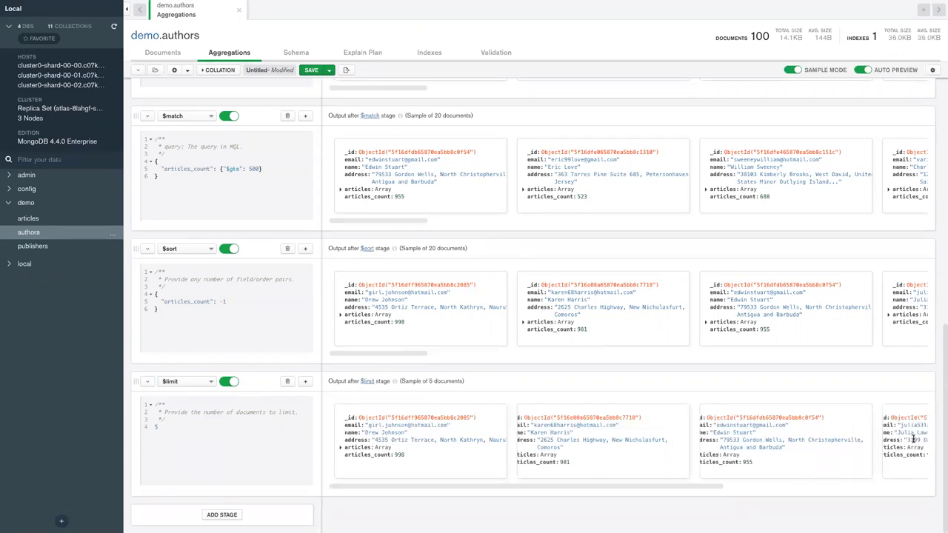
left_click_drag(698, 494, 942, 478)
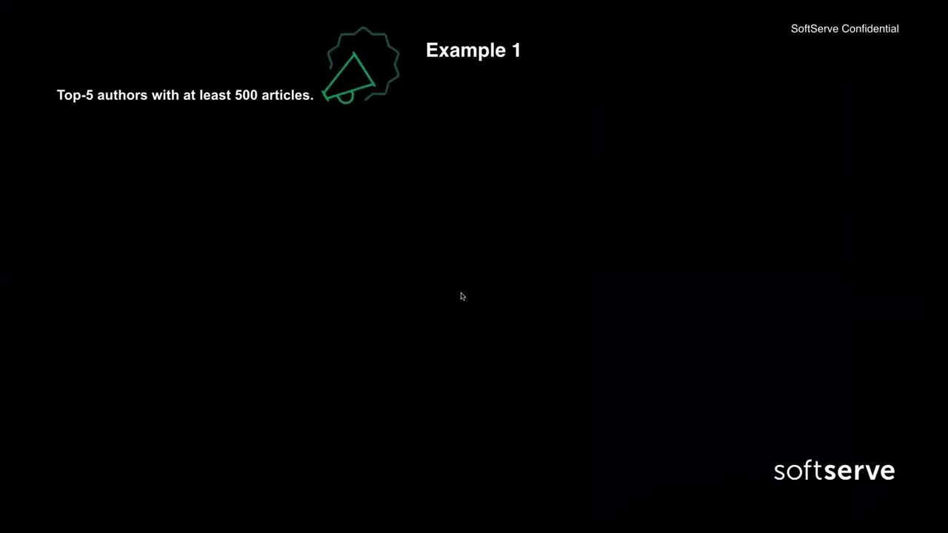
left_click(419, 269)
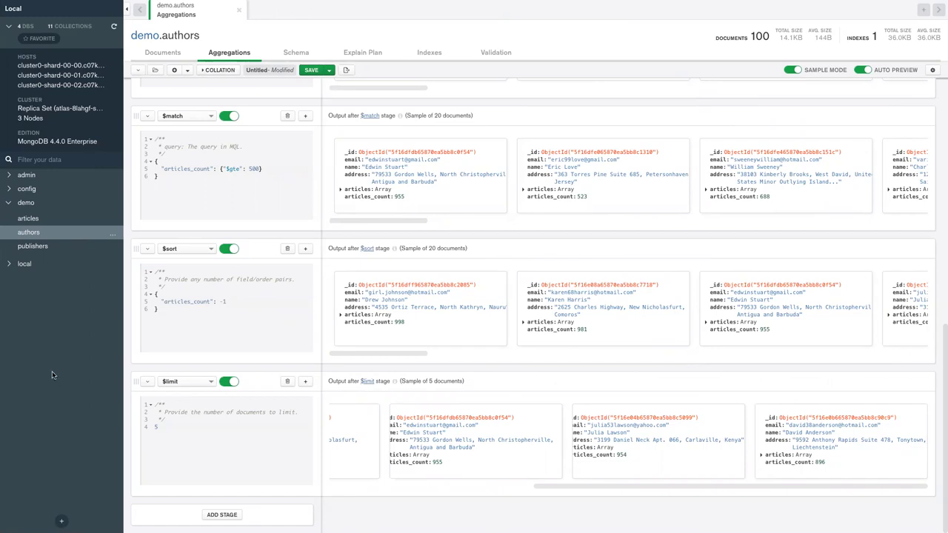
- Open the aggregation builder for the publishers collection and expand articles_ids in the first preview document to examine its entries
left_click(43, 248)
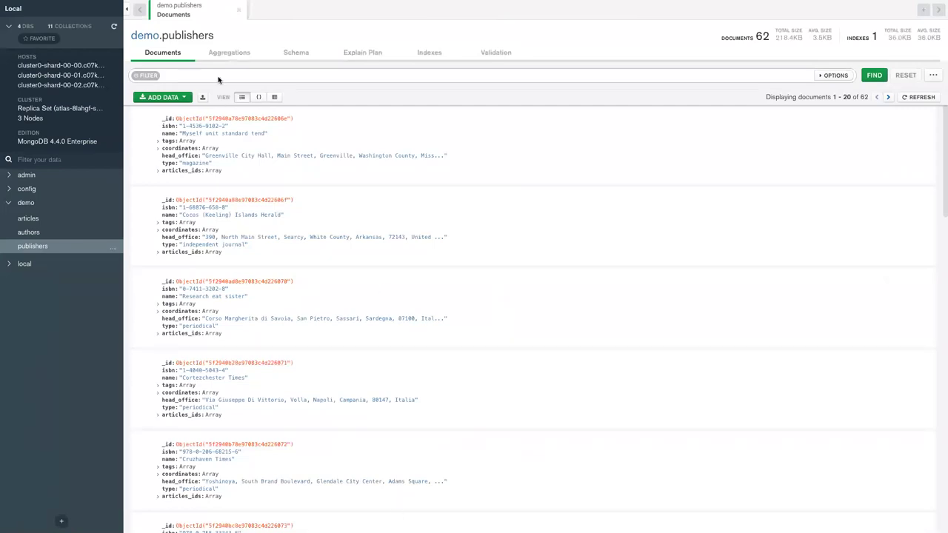
left_click(230, 53)
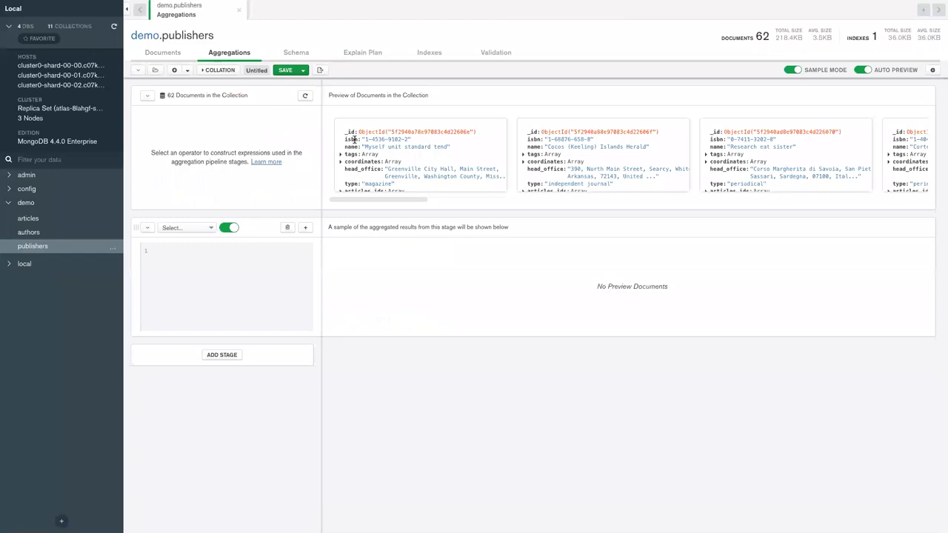
scroll(348, 152, "down", 1)
left_click(340, 179)
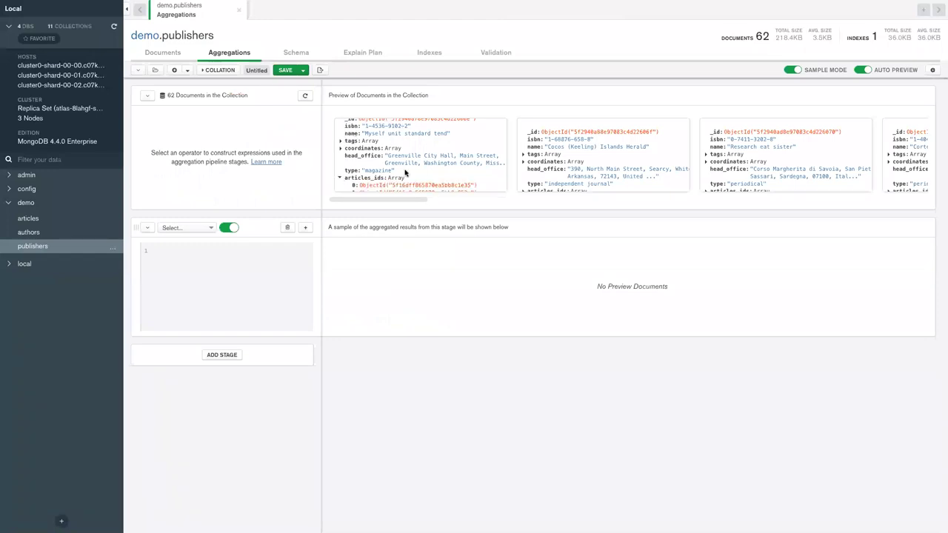
scroll(405, 173, "down", 2)
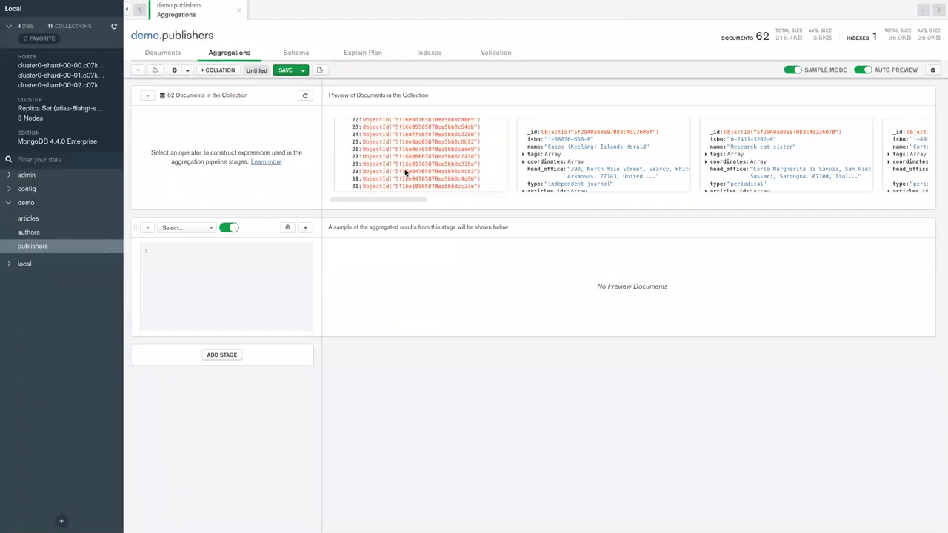
scroll(368, 167, "up", 3)
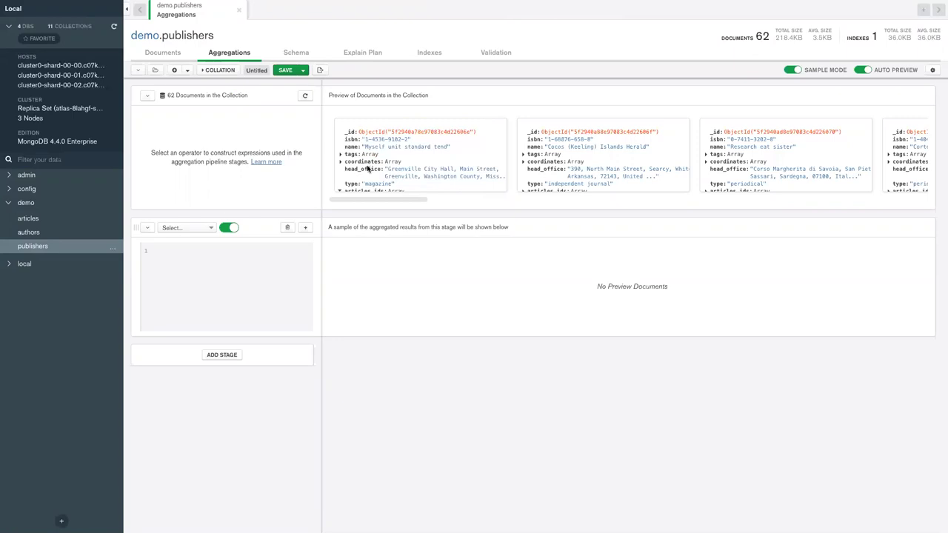
- Set the first stage's operator to $unwind and its path to "$articles_ids"
left_click(186, 229)
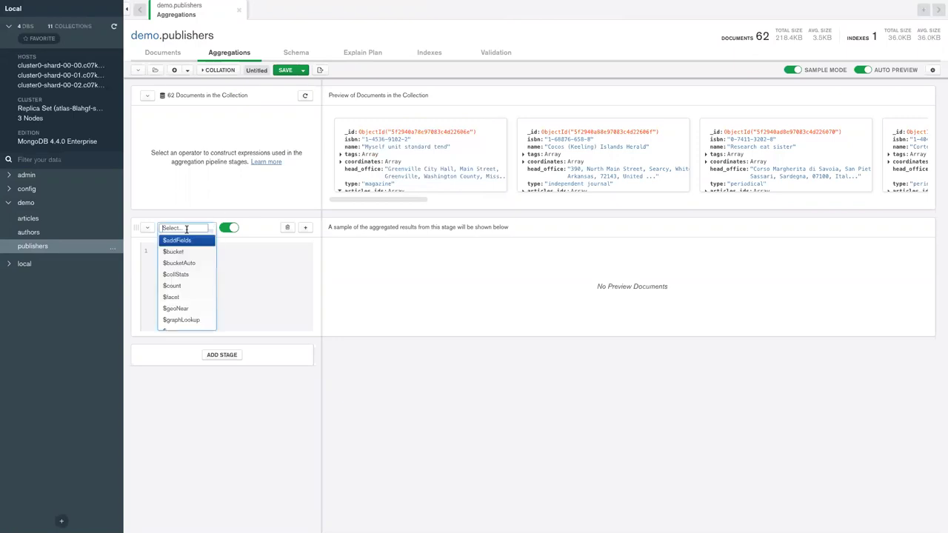
scroll(185, 285, "down", 5)
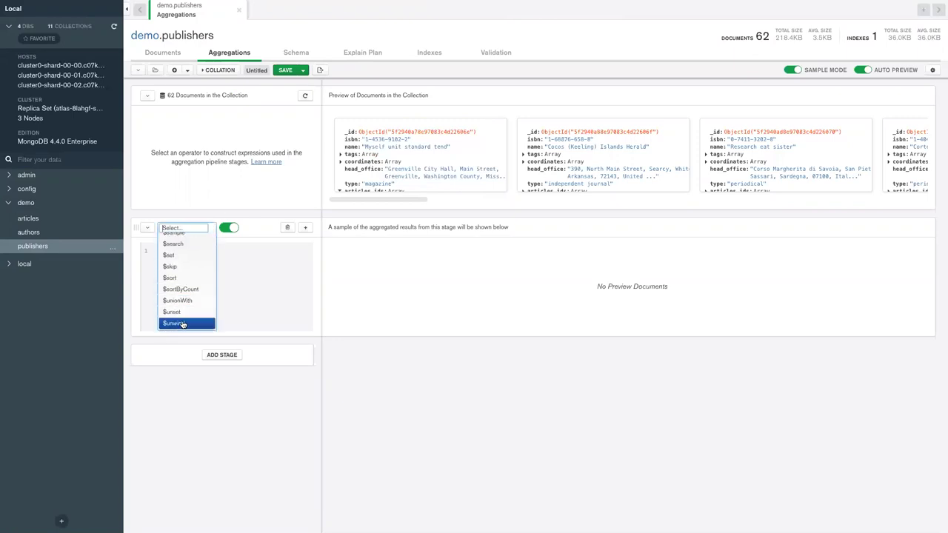
left_click(182, 324)
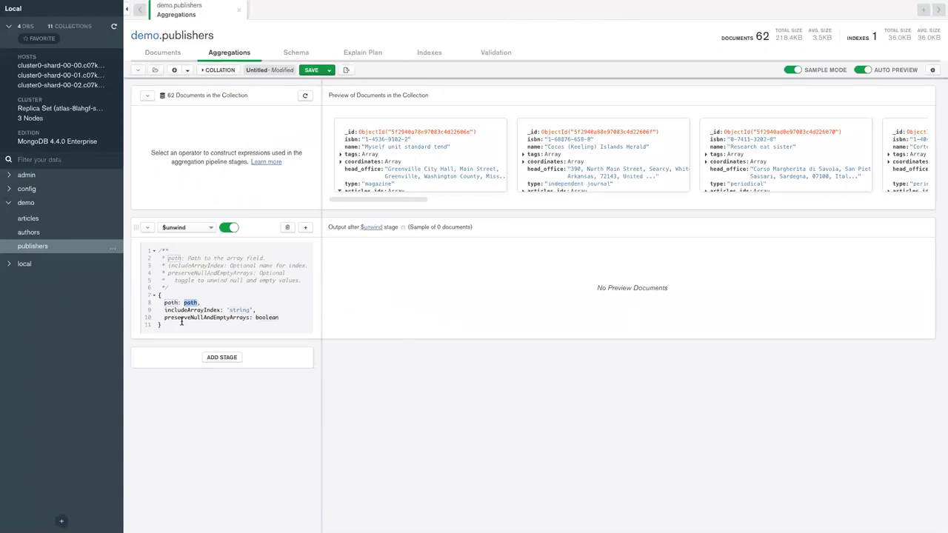
type("\"$")
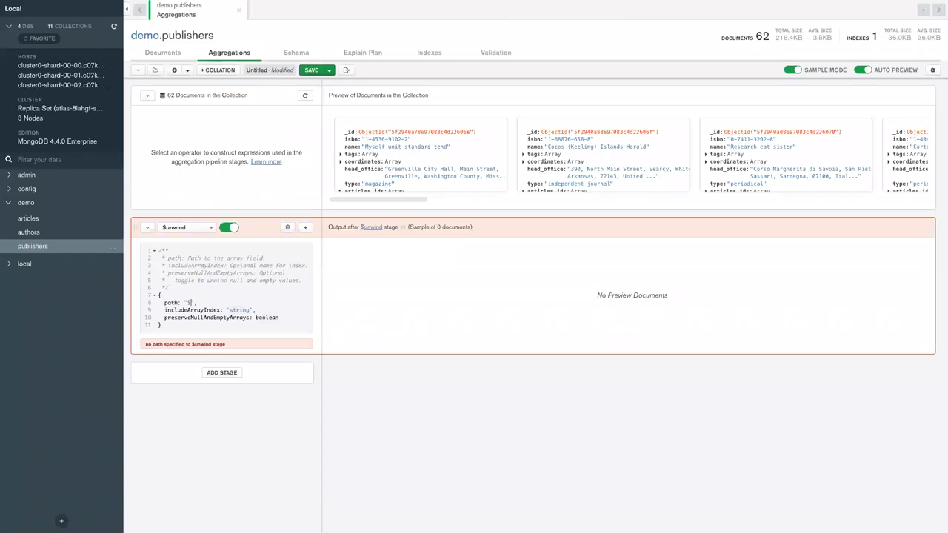
type("articles_ids")
- Remove the includeArrayIndex and preserveNullAndEmptyArrays options from the $unwind stage and check articles_ids in its output documents
double_click(203, 309)
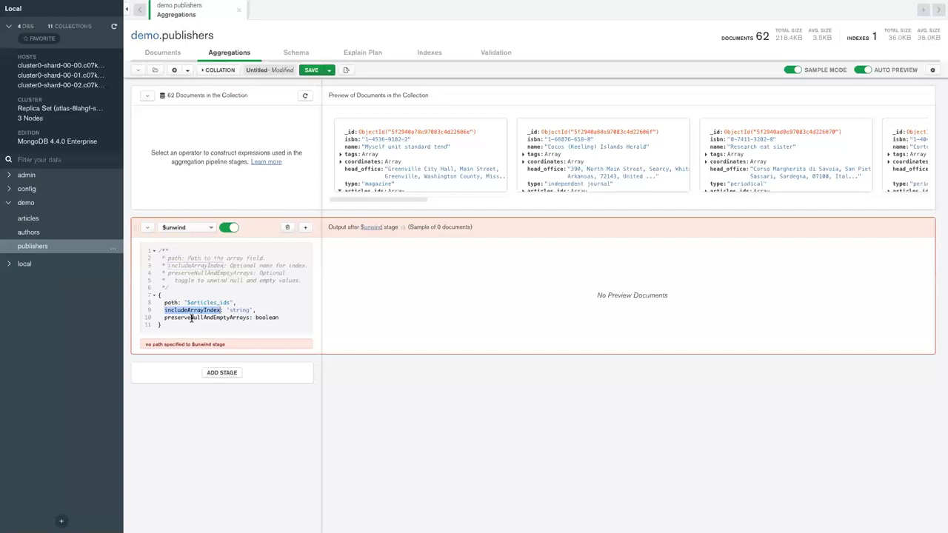
double_click(191, 318)
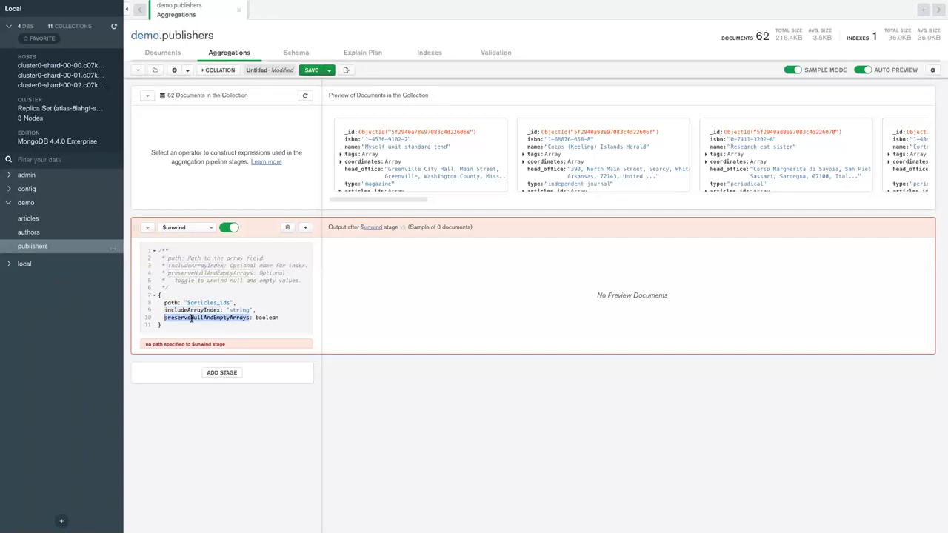
left_click(192, 318)
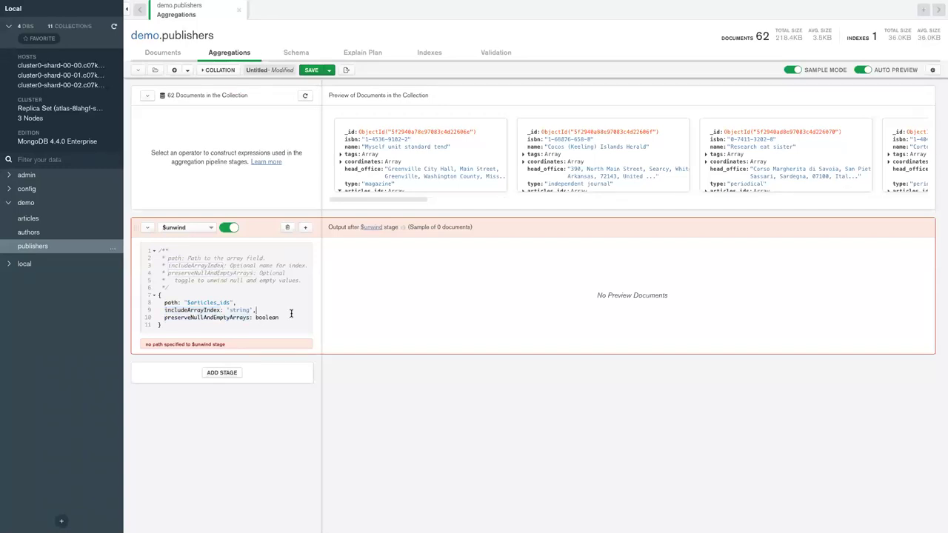
left_click_drag(283, 317, 233, 302)
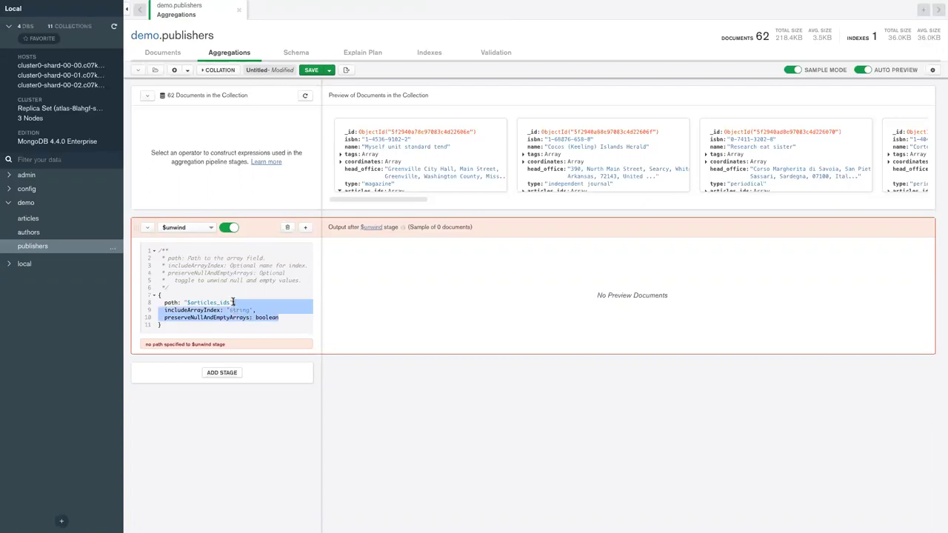
key("BackSpace")
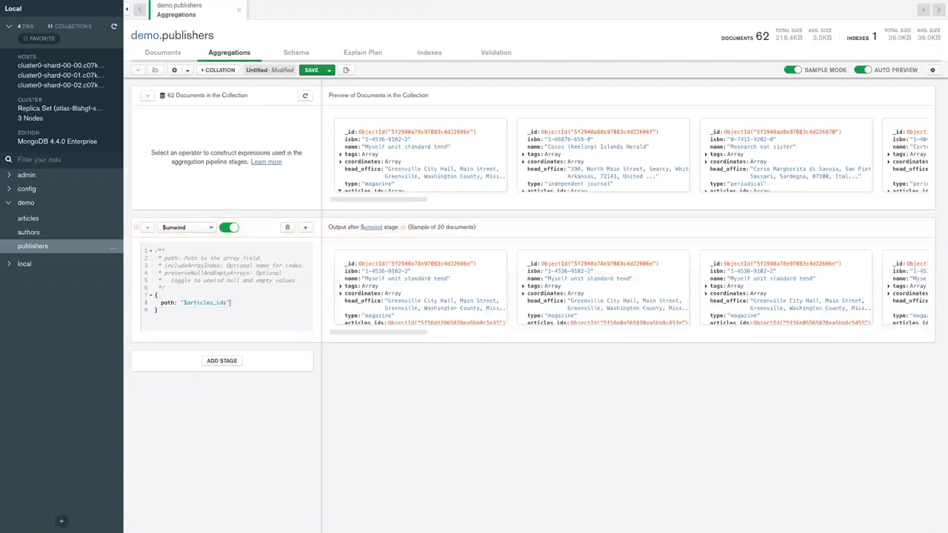
scroll(422, 295, "down", 1)
scroll(569, 291, "down", 1)
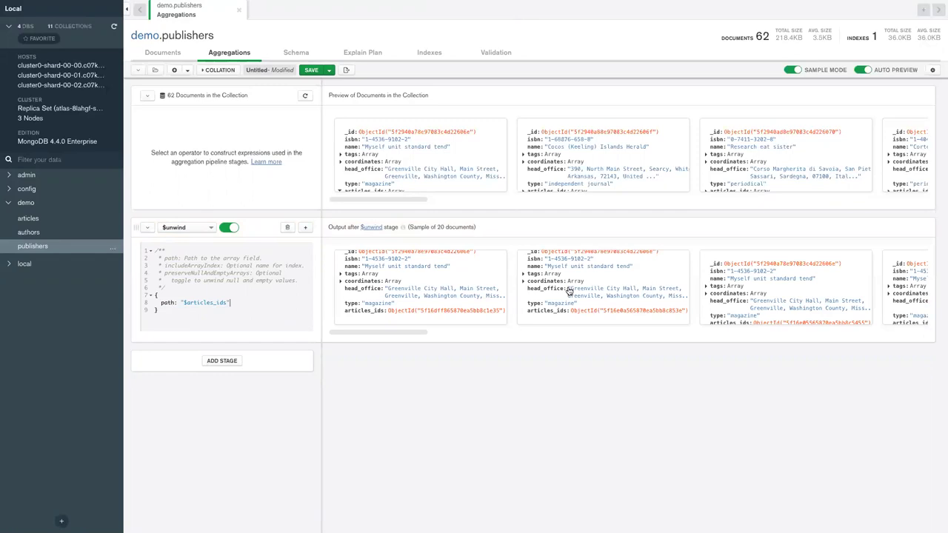
scroll(459, 289, "up", 1)
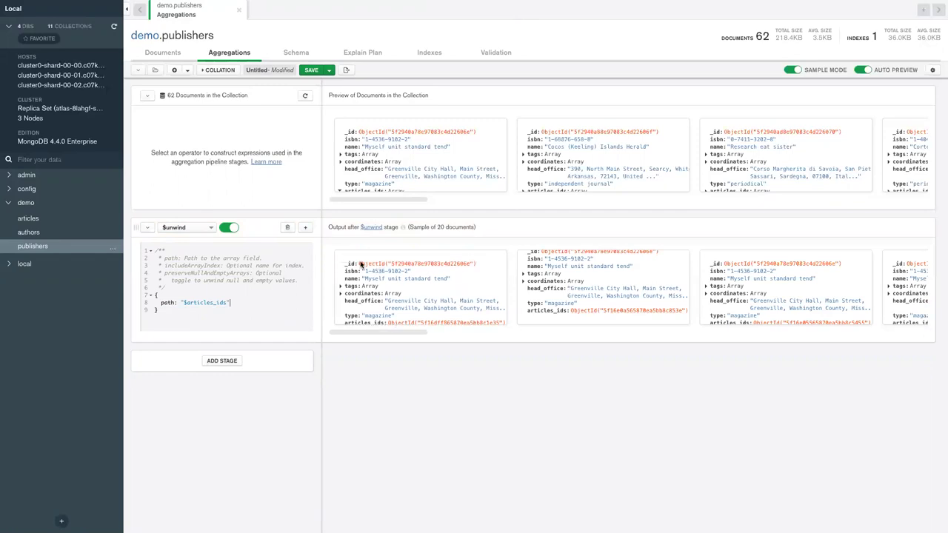
- Compare the articles_ids values across the first three output documents of the $unwind stage
scroll(583, 285, "up", 1)
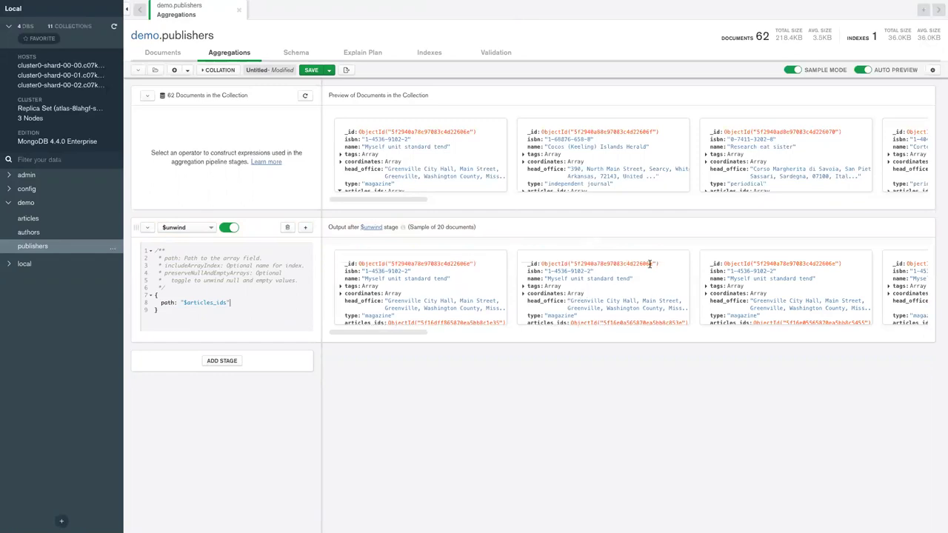
scroll(455, 285, "down", 1)
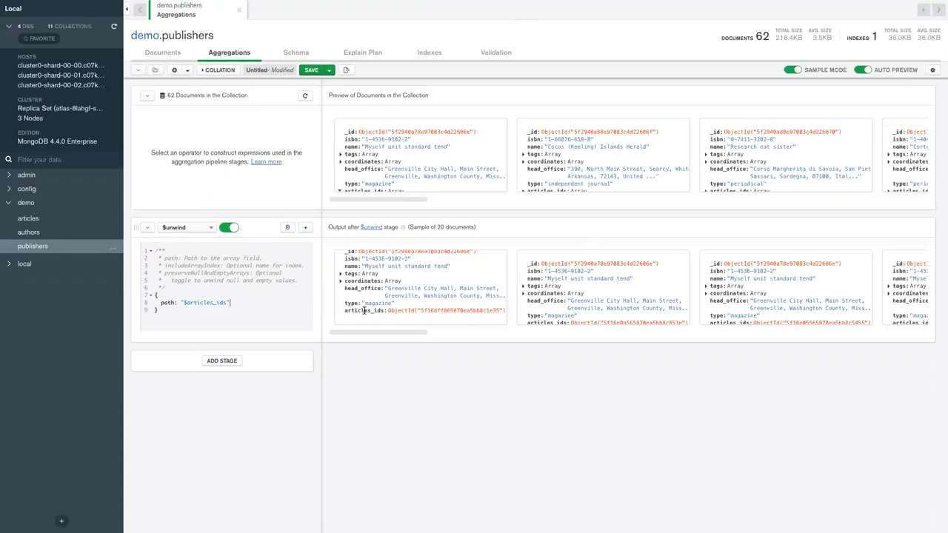
scroll(603, 303, "down", 1)
scroll(789, 290, "down", 1)
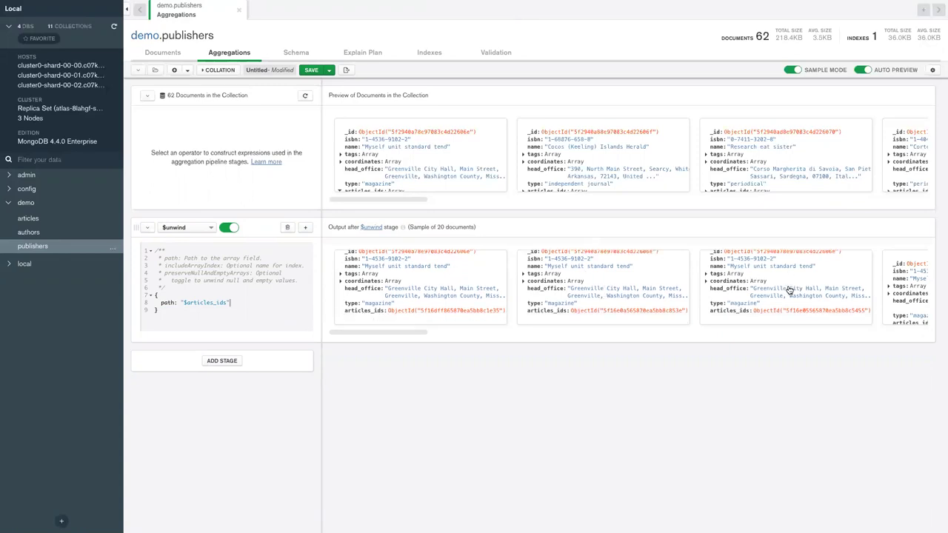
- Add a second stage with the $lookup operator and set its from collection to 'articles'
left_click(221, 360)
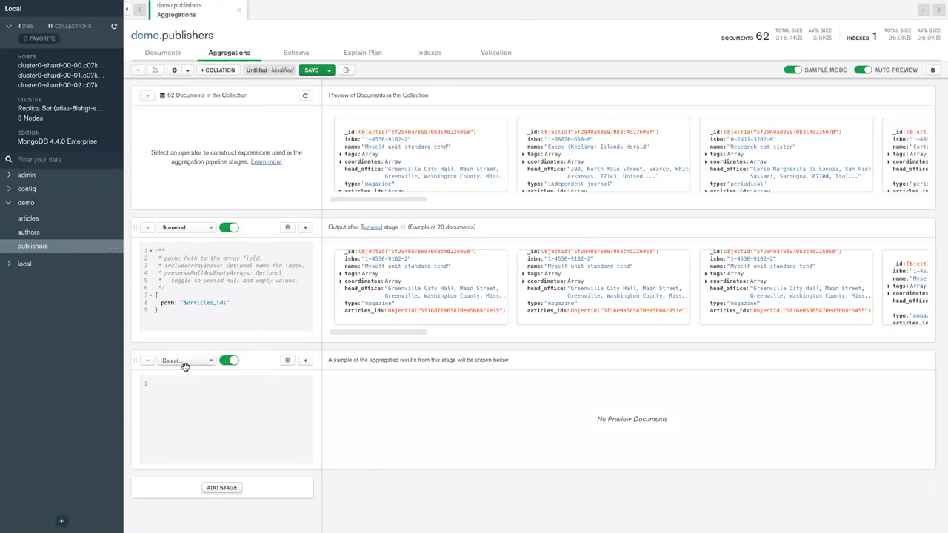
left_click(185, 362)
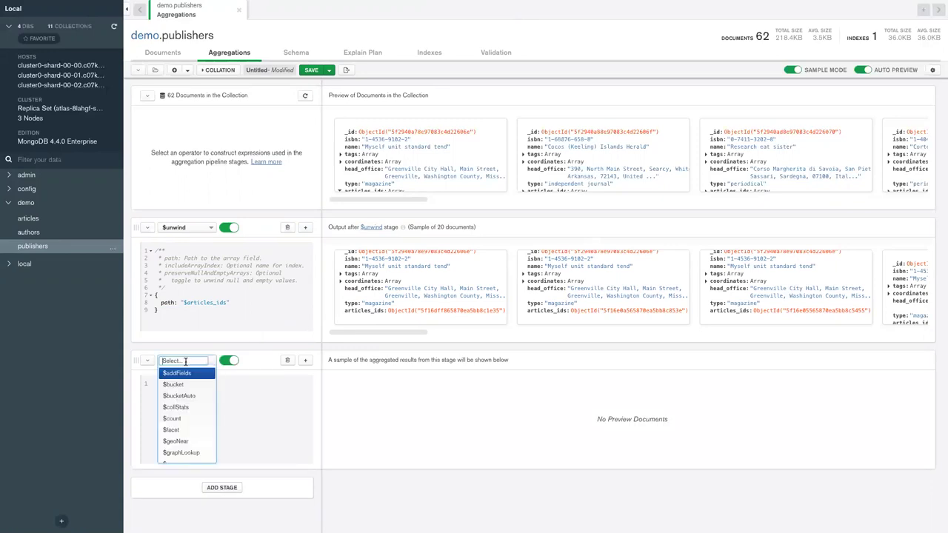
scroll(195, 402, "down", 2)
scroll(195, 402, "down", 2)
left_click(189, 415)
type("articles',")
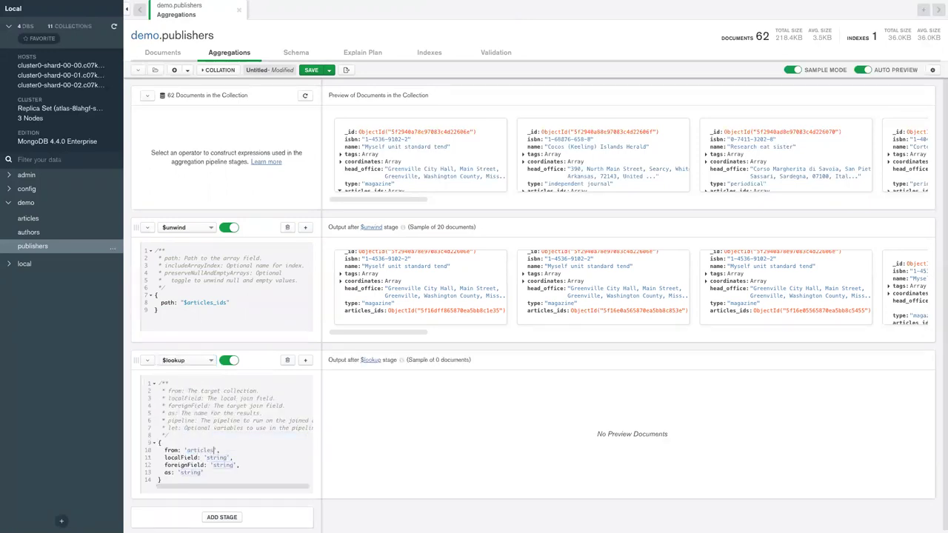
- Set the $lookup stage's localField to 'articles_ids', foreignField to '_id' and as to 'article'
double_click(218, 457)
type("articles")
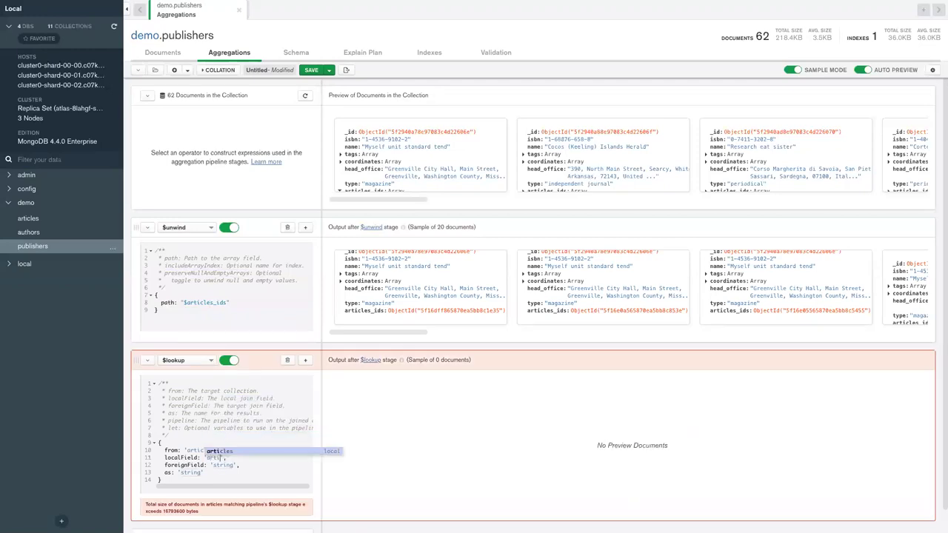
type("_ids")
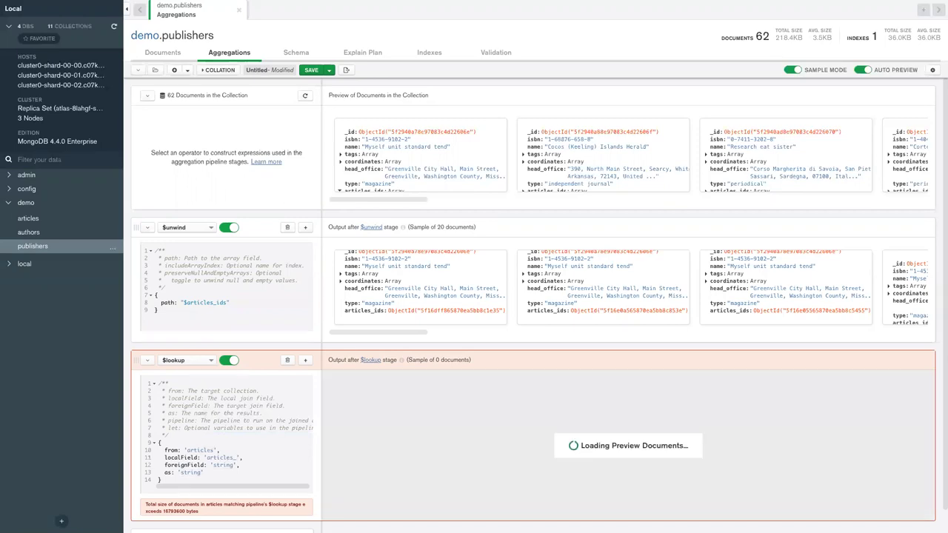
double_click(225, 465)
type("_id")
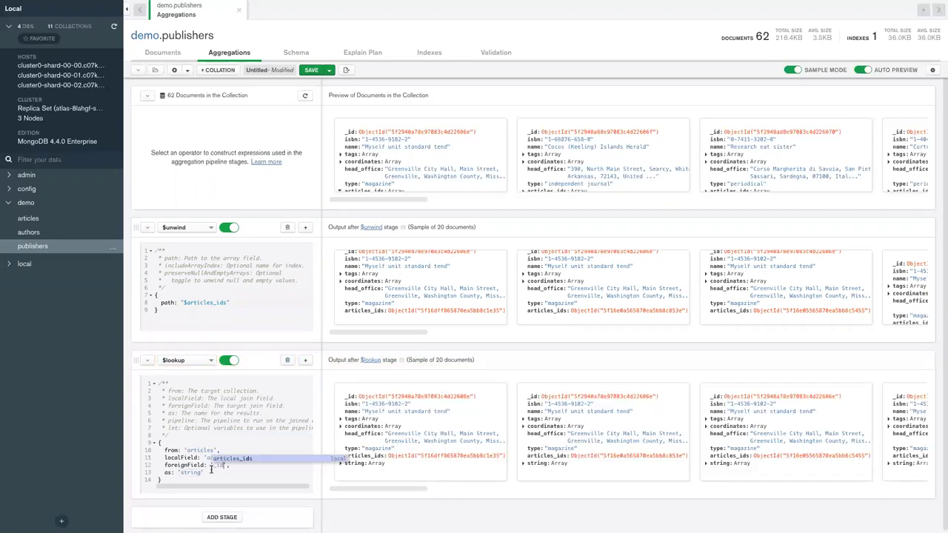
double_click(191, 472)
type("article")
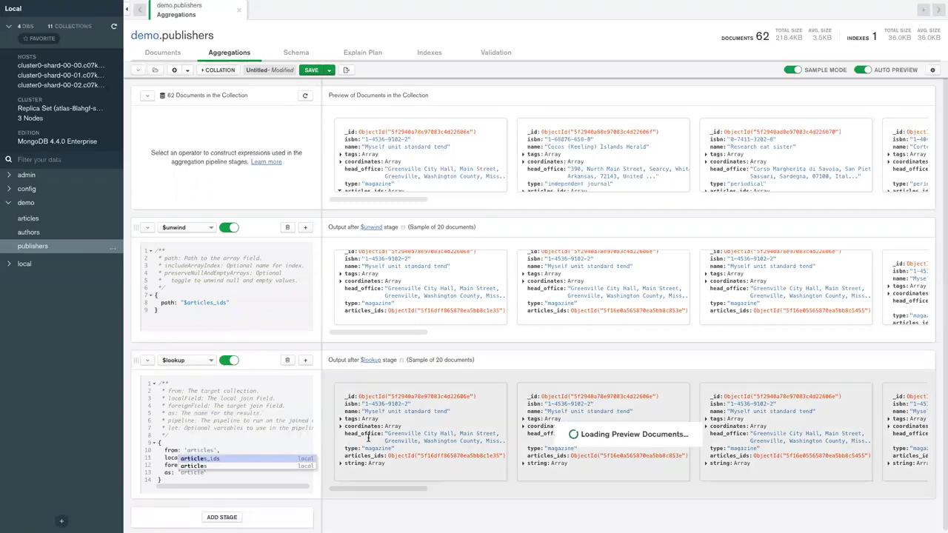
- Expand the article array and its first object in the first $lookup output document to examine the joined fields
left_click(343, 467)
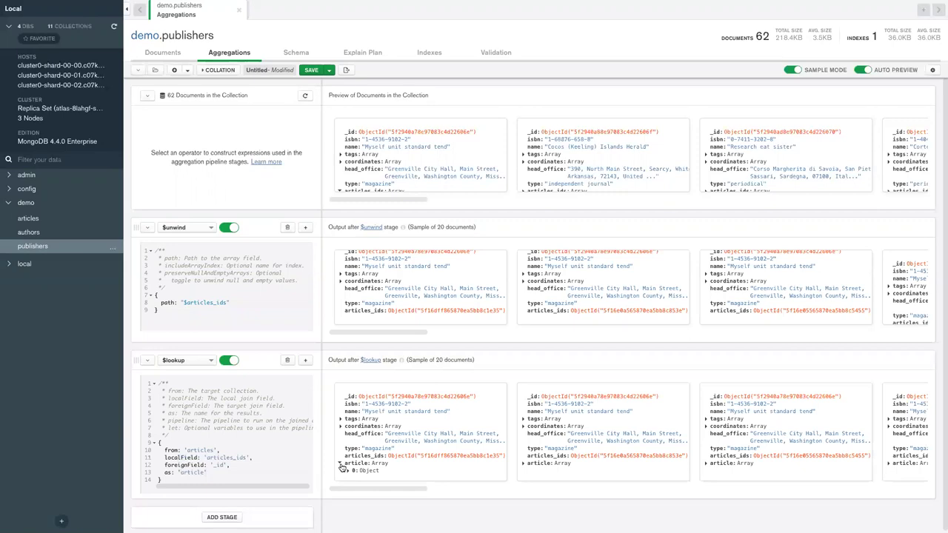
left_click(341, 464)
left_click(348, 469)
scroll(349, 471, "down", 1)
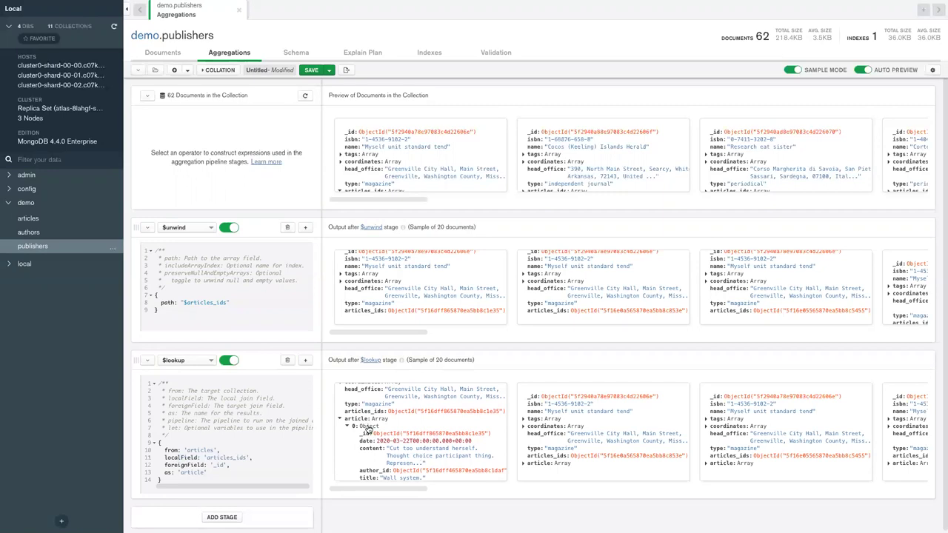
scroll(296, 459, "down", 1)
- Add a third stage after $lookup and set its operator to $project
left_click(222, 516)
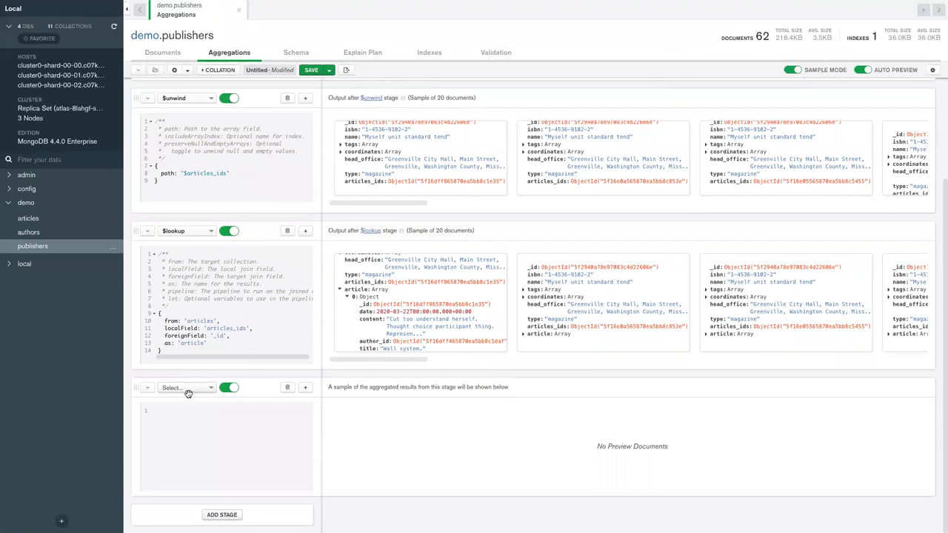
left_click(190, 388)
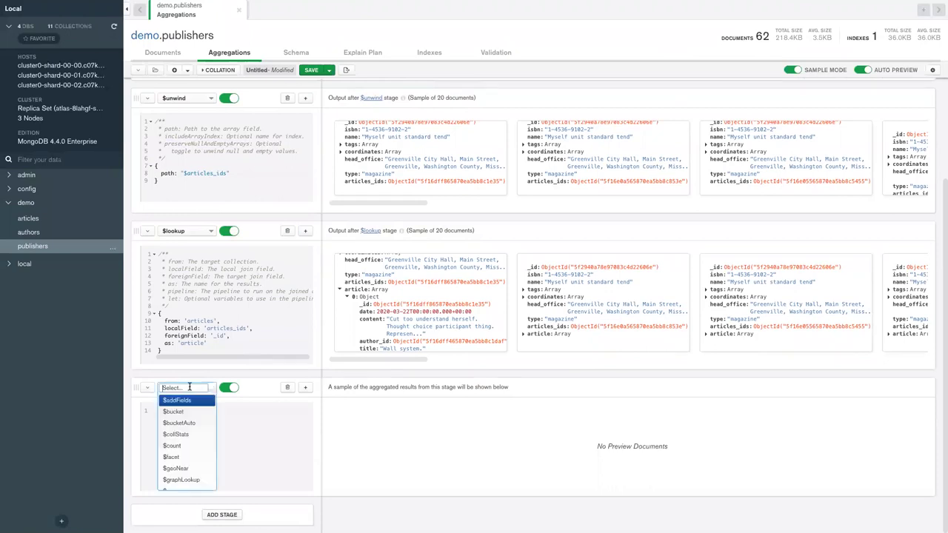
scroll(187, 432, "down", 5)
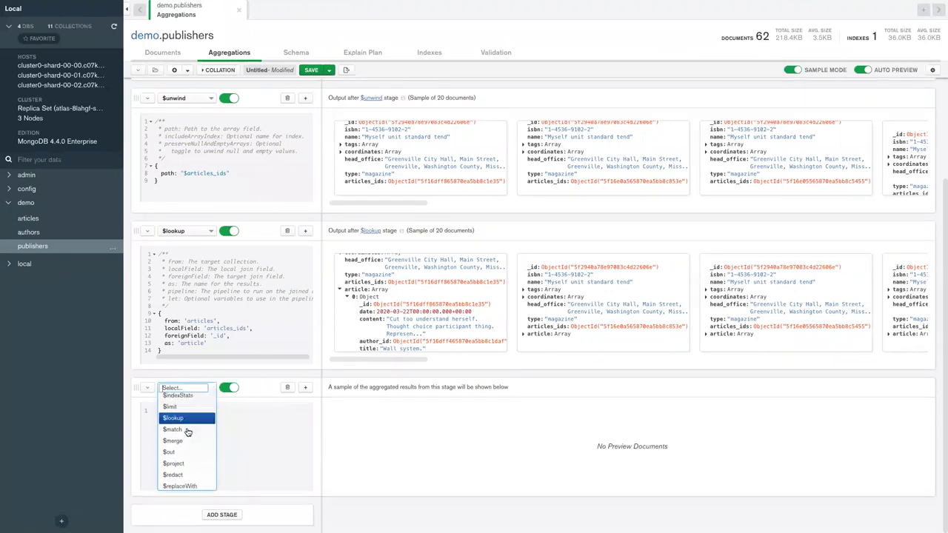
left_click(186, 449)
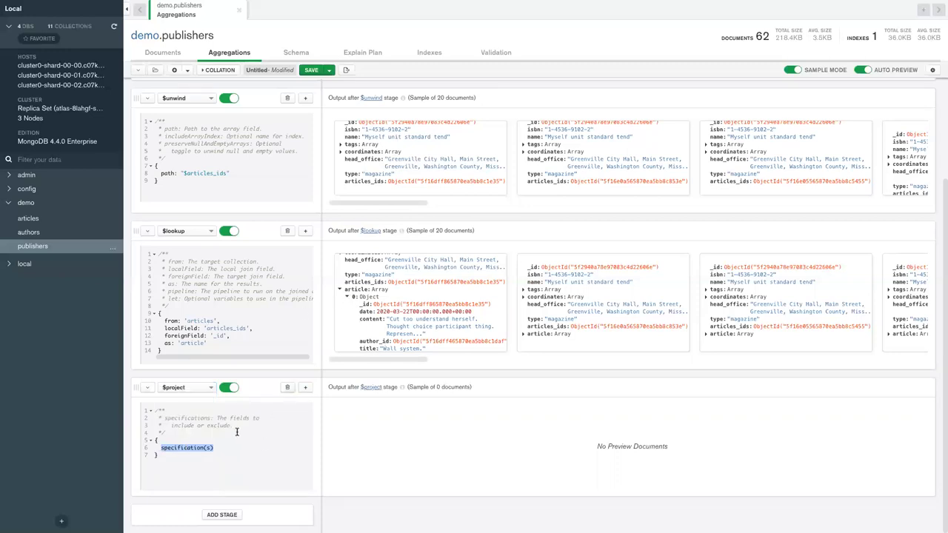
- Define the $project specification as article: {"$arrayElemAt": ["$article", 0]}
type("article: {")
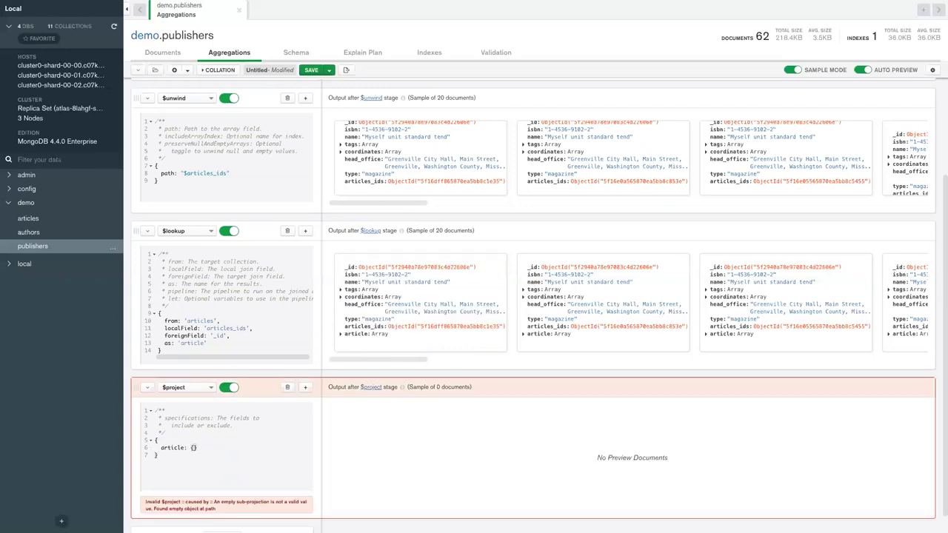
type("\"$arr")
key("BackSpace")
key("BackSpace")
key("BackSpace")
type("ar")
key("Down")
key("Return")
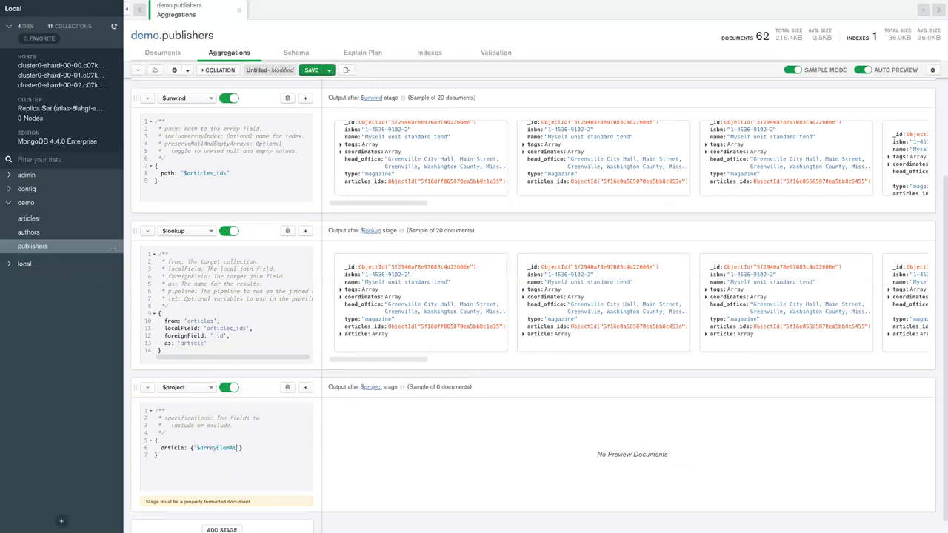
type(": [\"$article\", 0")
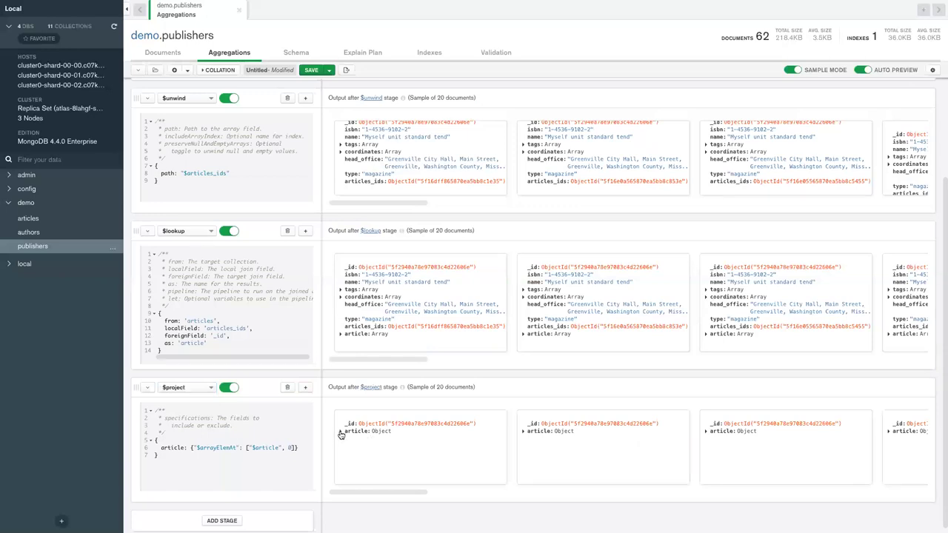
- Expand the article object in the first $project output document and examine which fields the stage outputs
left_click(340, 434)
scroll(398, 454, "down", 2)
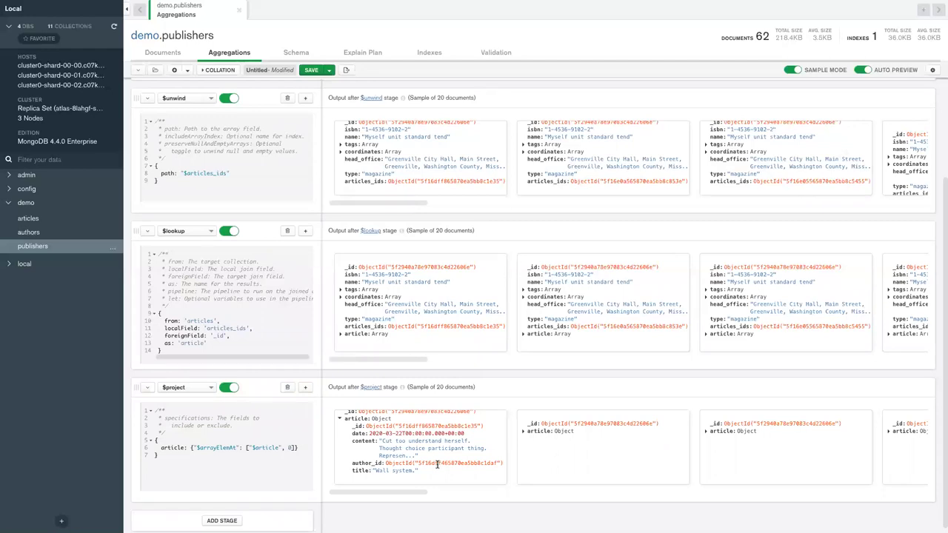
scroll(411, 451, "up", 1)
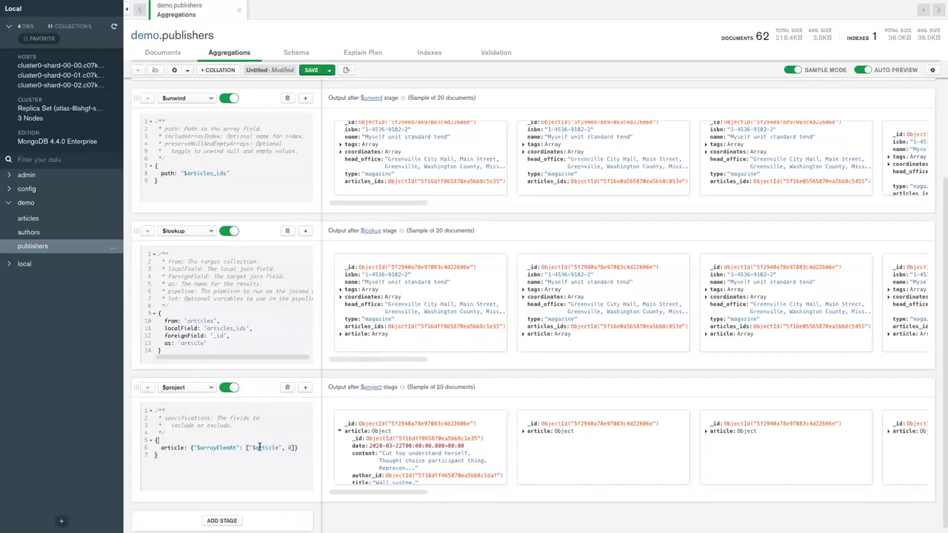
- Change the $project stage's operator to $addFields, reusing the same article $arrayElemAt expression as its whole body
left_click_drag(160, 455, 151, 441)
key("ctrl+c")
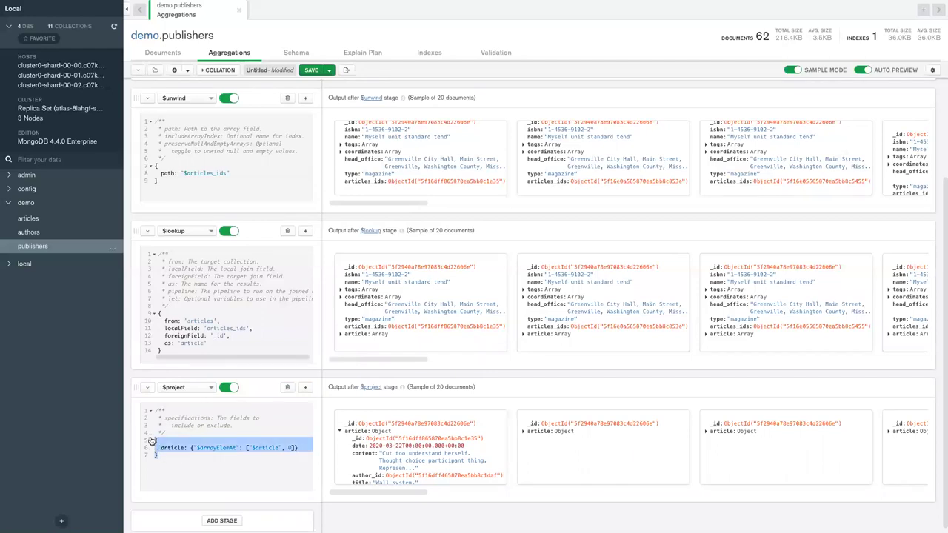
left_click(186, 387)
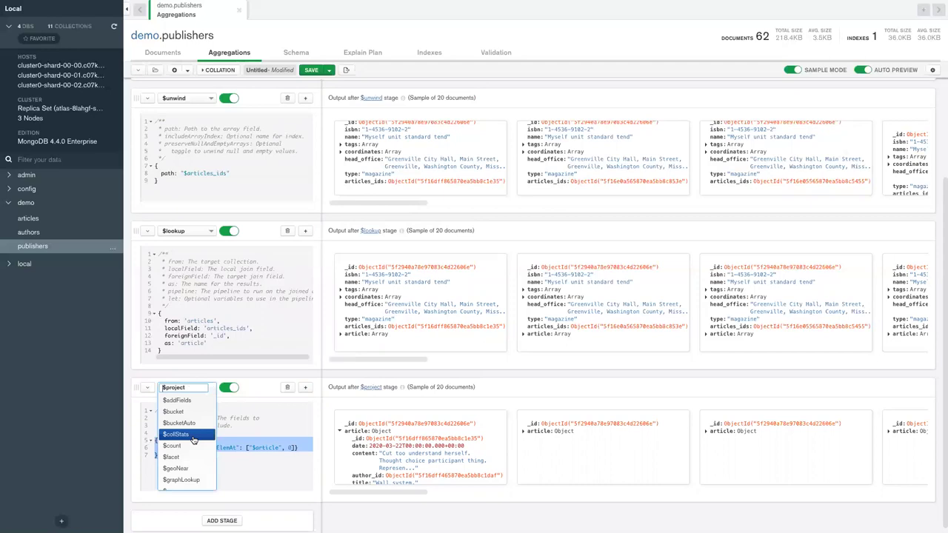
left_click(190, 404)
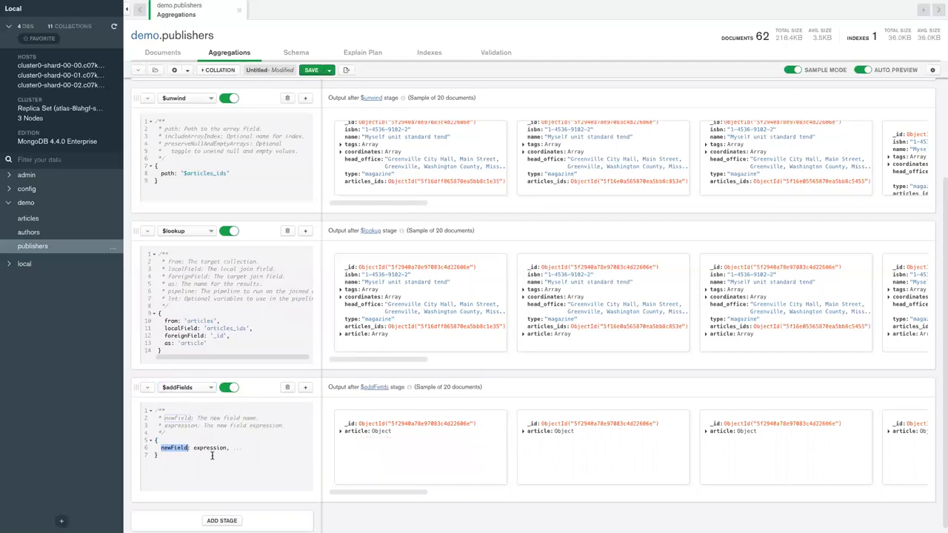
key("ctrl+a")
key("ctrl+v")
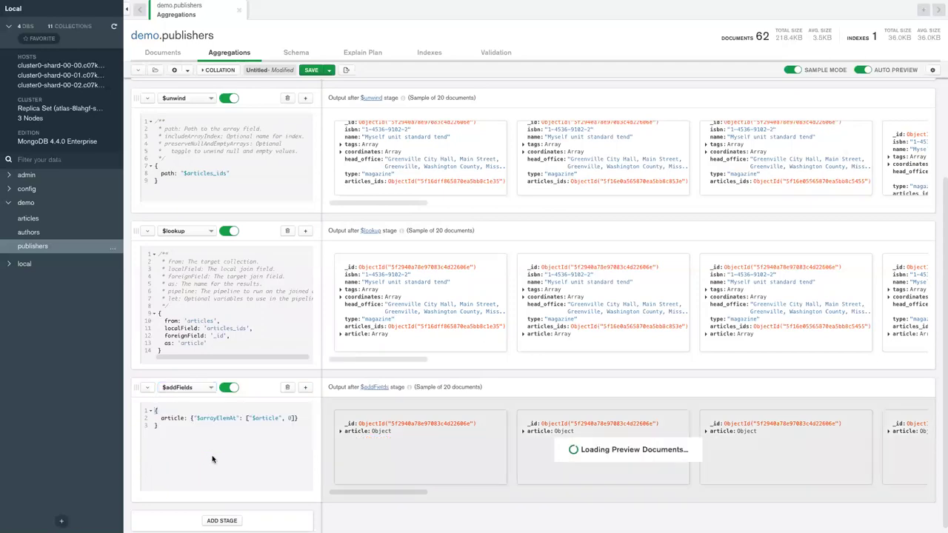
- Expand the article object in the first $addFields output document and check its fields
scroll(403, 447, "down", 1)
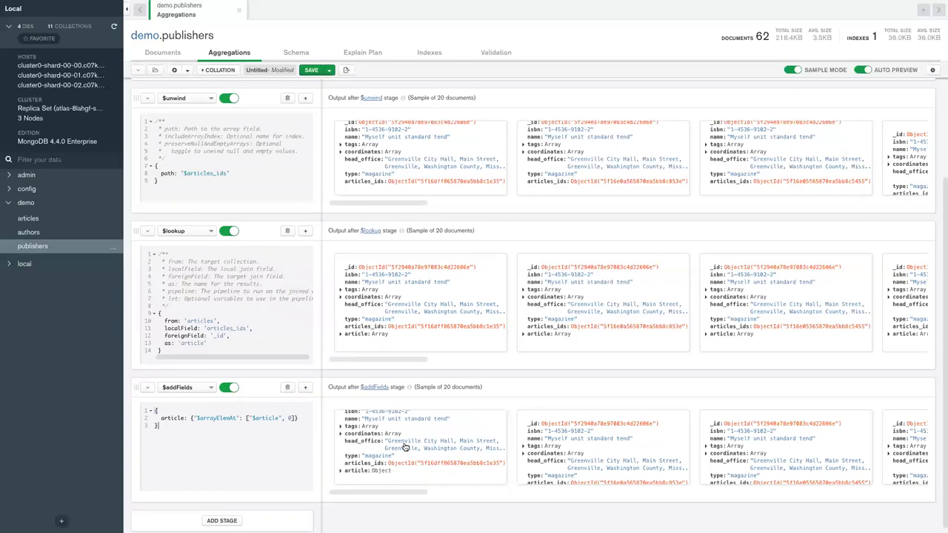
left_click(341, 471)
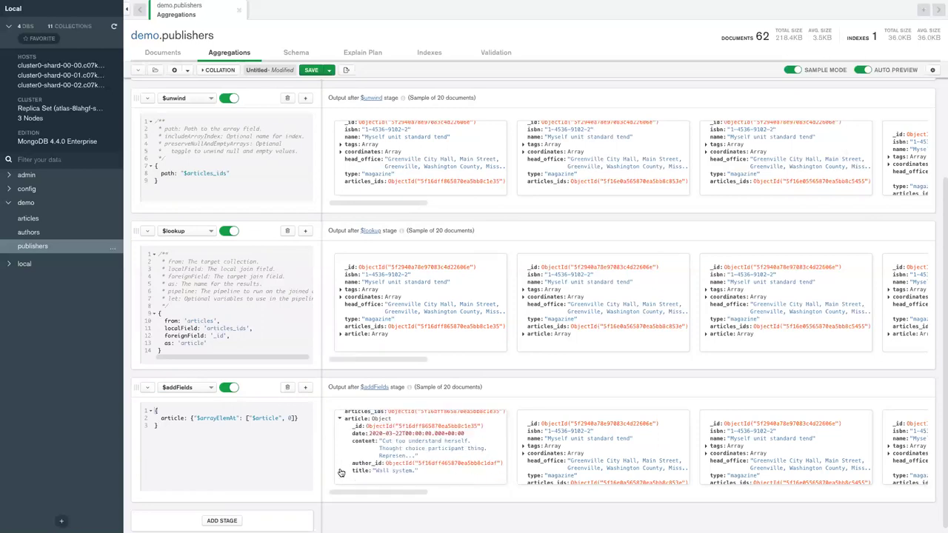
scroll(254, 457, "down", 1)
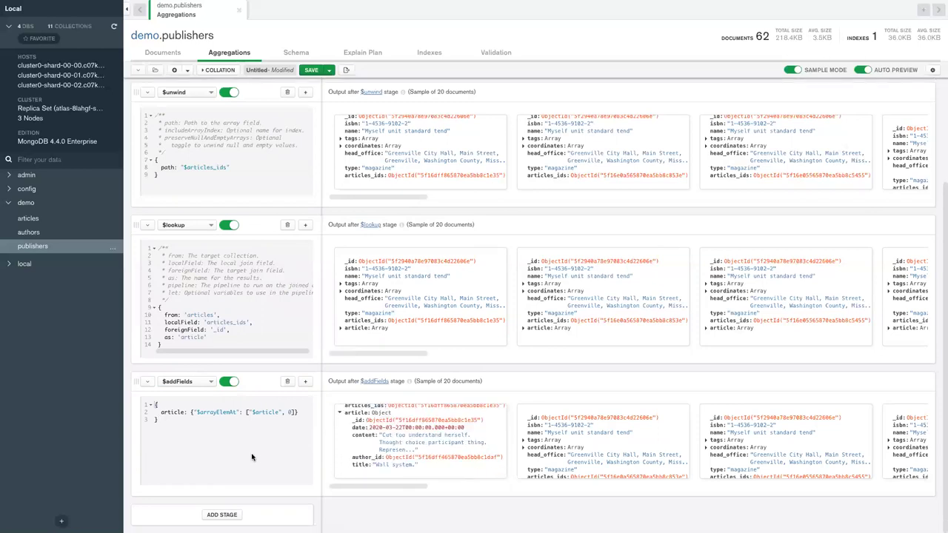
- Add a fourth stage after $addFields and set its operator to $group
left_click(224, 514)
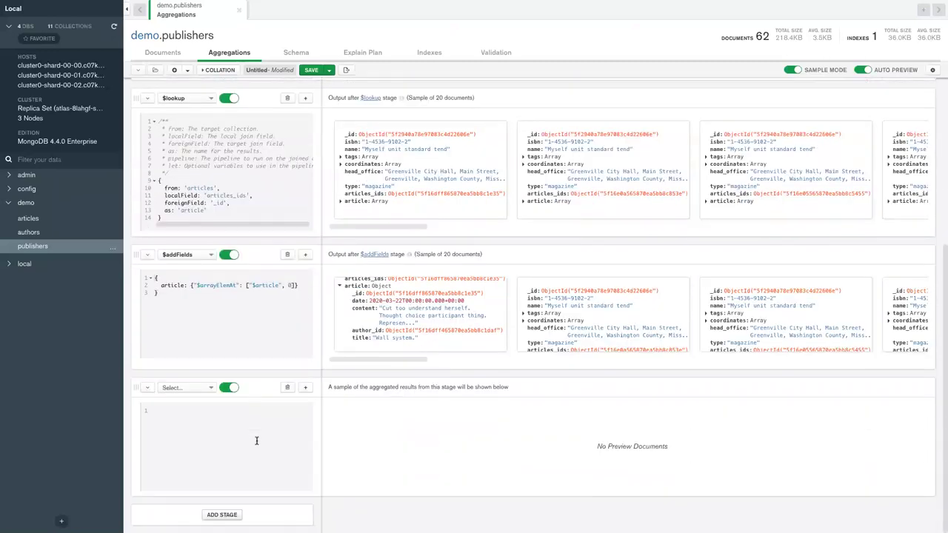
left_click(195, 391)
scroll(192, 457, "down", 1)
scroll(194, 458, "up", 1)
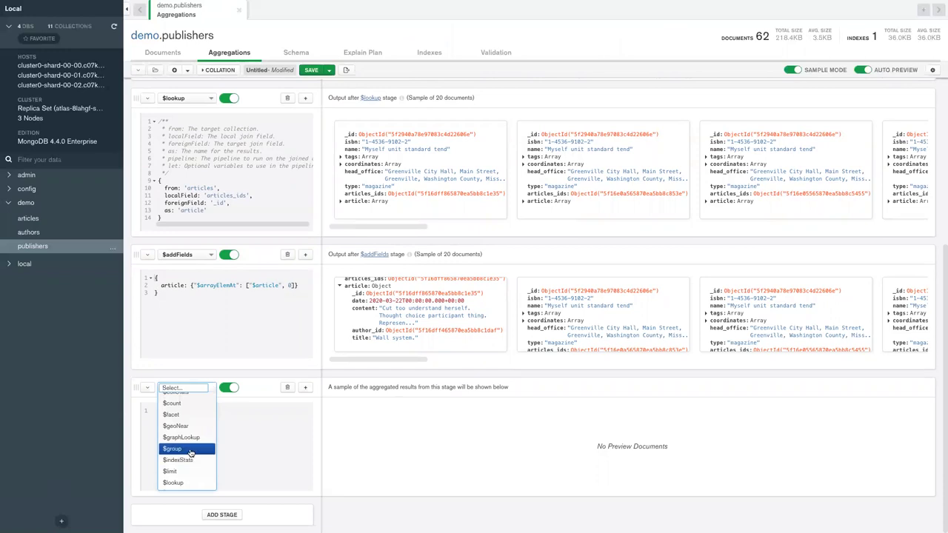
left_click(189, 448)
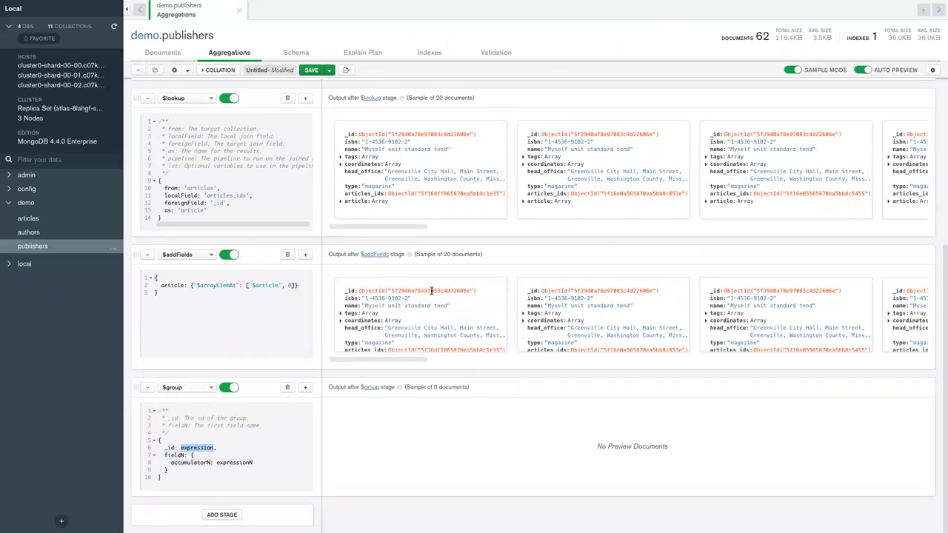
- Replace the $group stage's _id expression with an object containing "name": "$name"
double_click(431, 291)
scroll(431, 291, "down", 3)
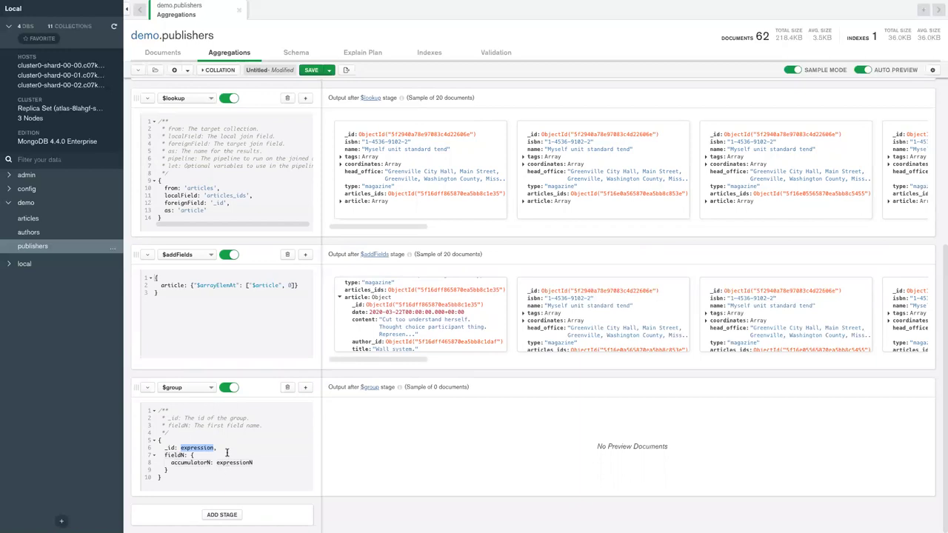
double_click(188, 448)
type("{},")
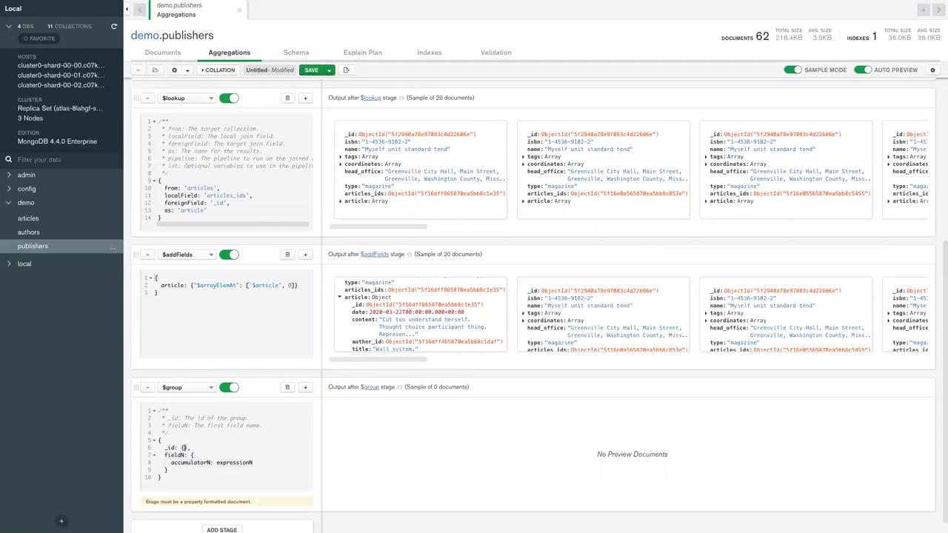
key("Return")
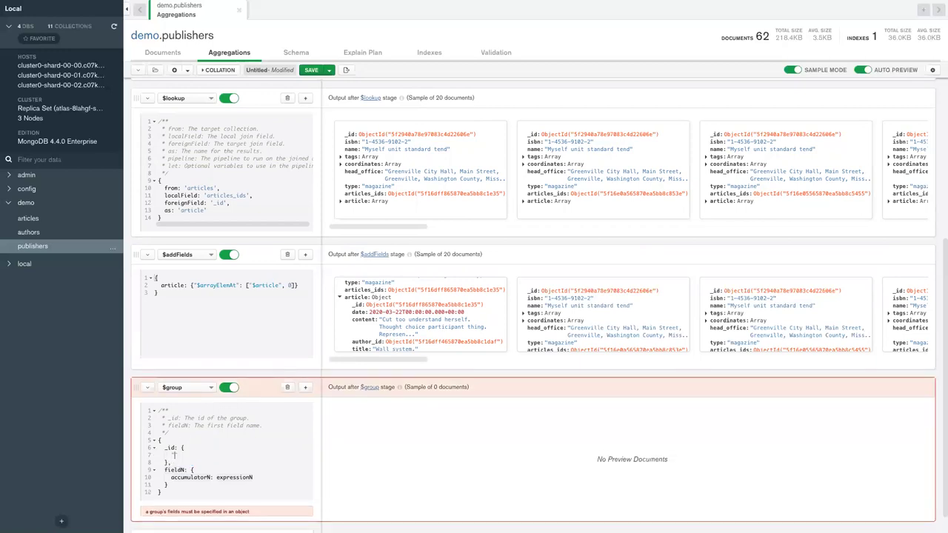
type("\"name\": \"$name\",")
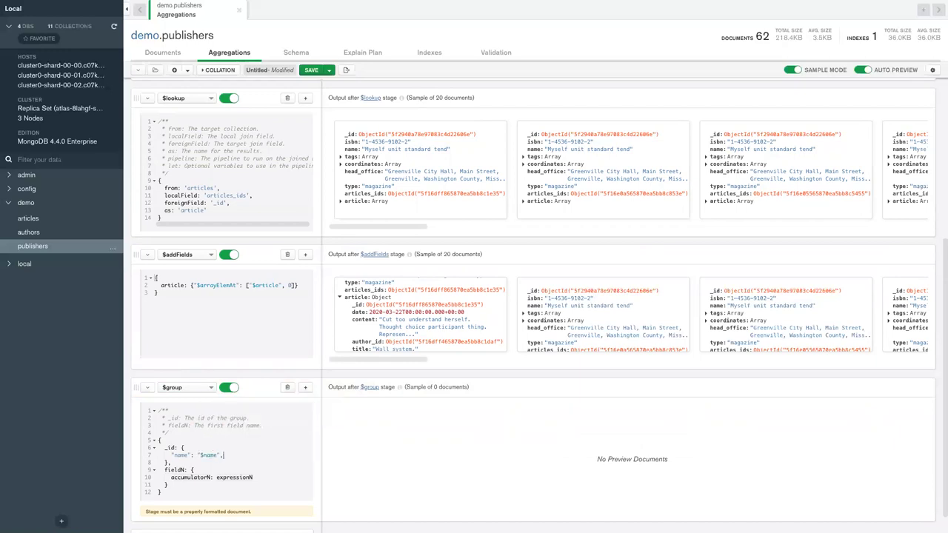
key("Return")
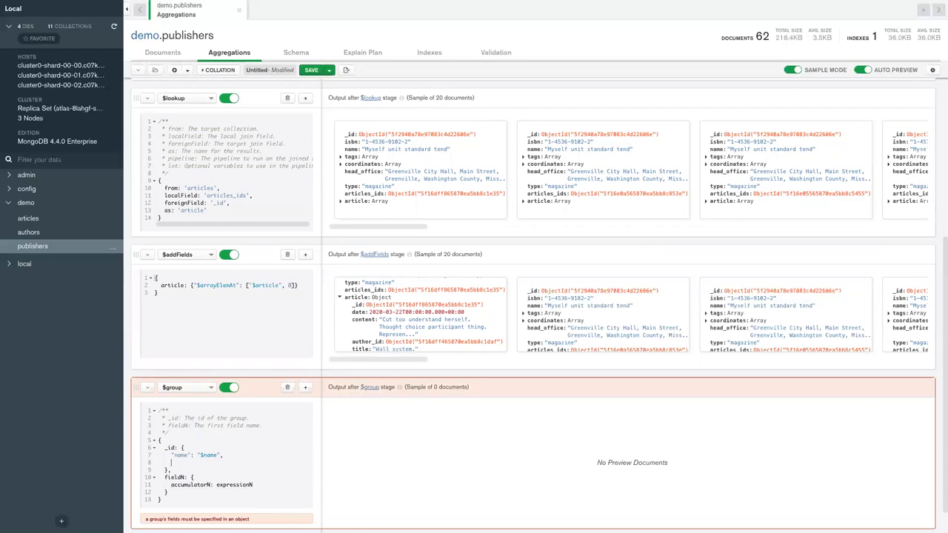
- Add a "year" key to the $group _id object, set to {"$year": "$article.date"}
type("\"year\"")
type(": {\"$")
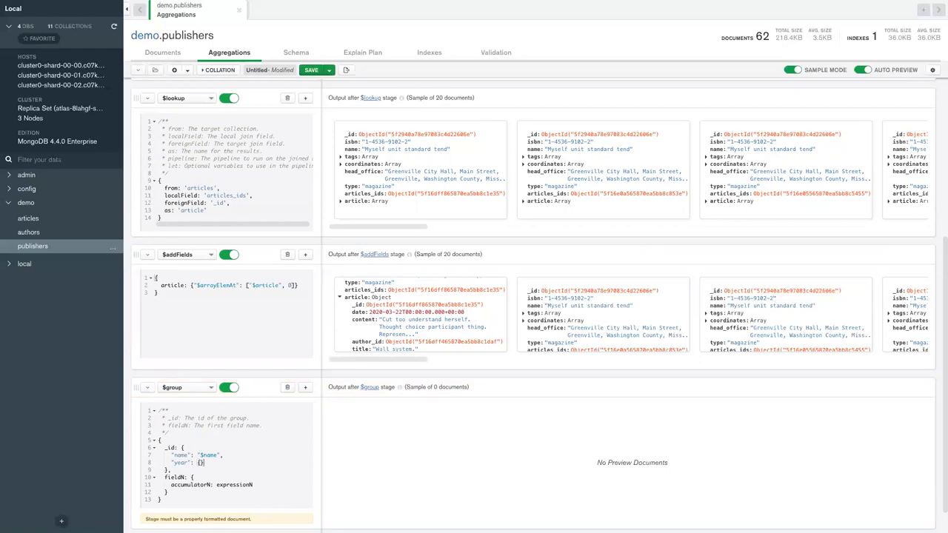
type("year\":")
type("$")
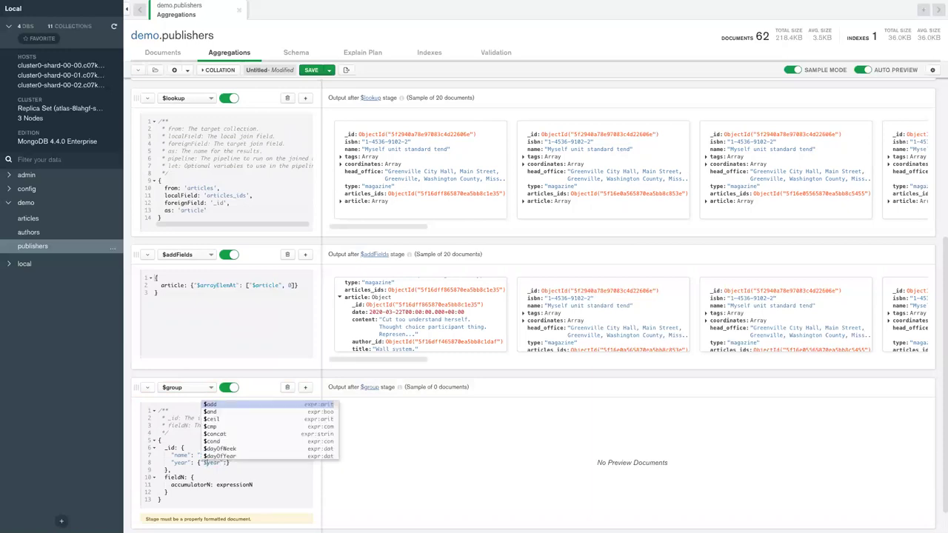
left_click(230, 463)
type("\"")
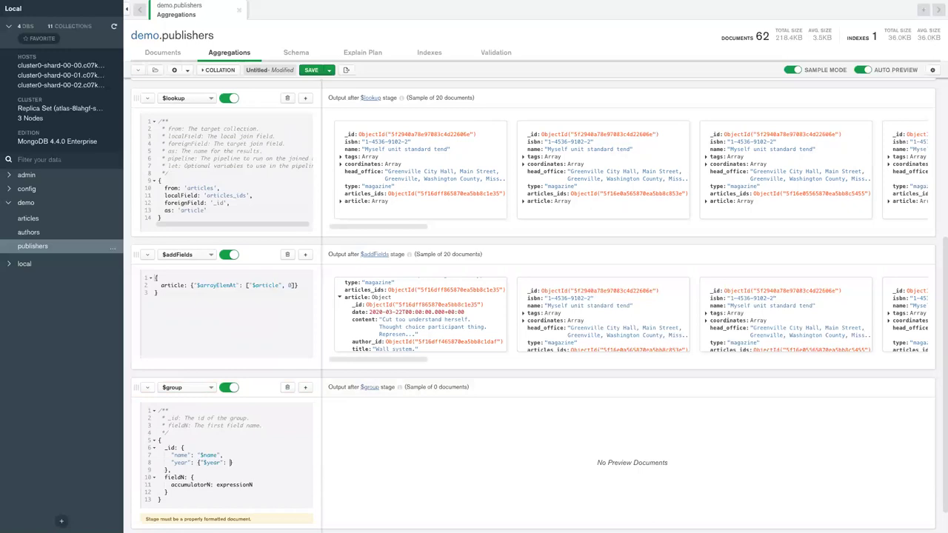
type("$article.")
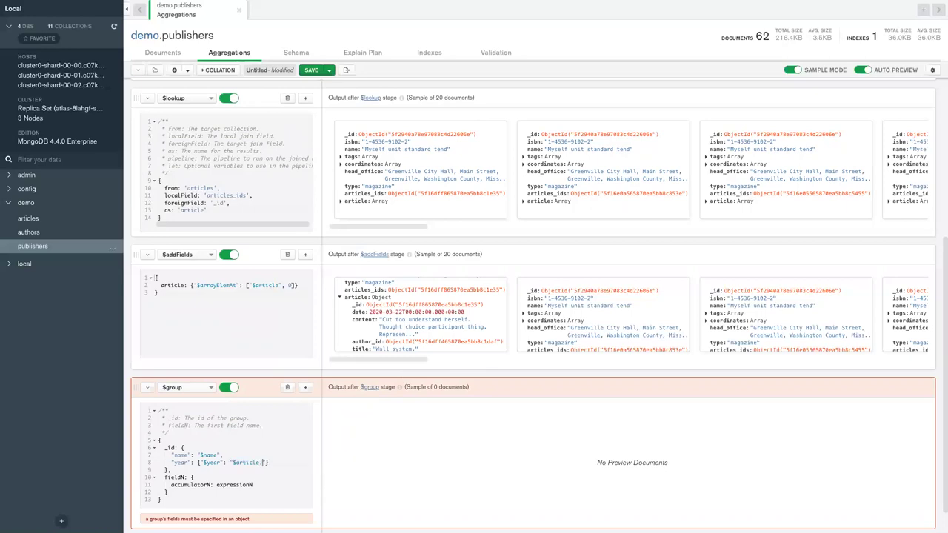
type("date")
scroll(164, 464, "down", 1)
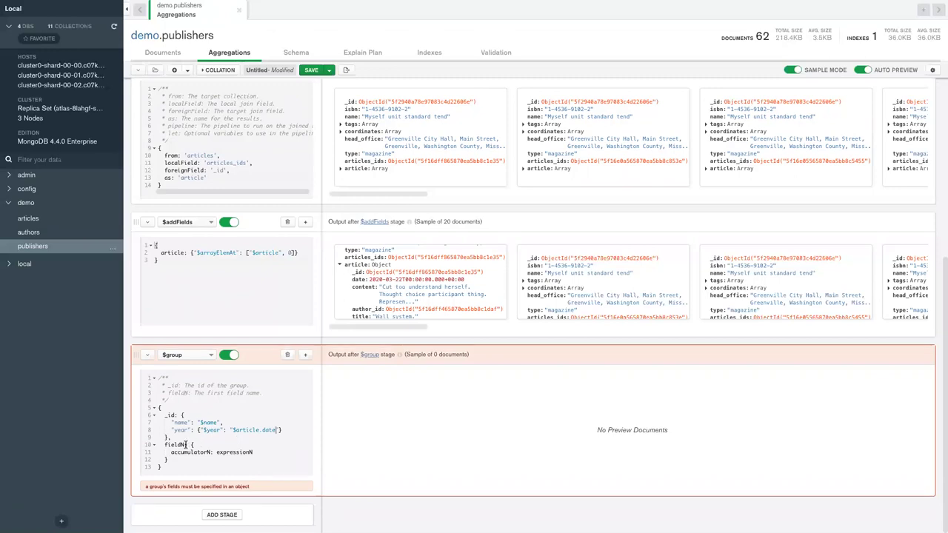
- Replace the placeholder field with amount: {"$sum": 1} in $group and expand the _id objects of the first two output documents
scroll(380, 296, "down", 2)
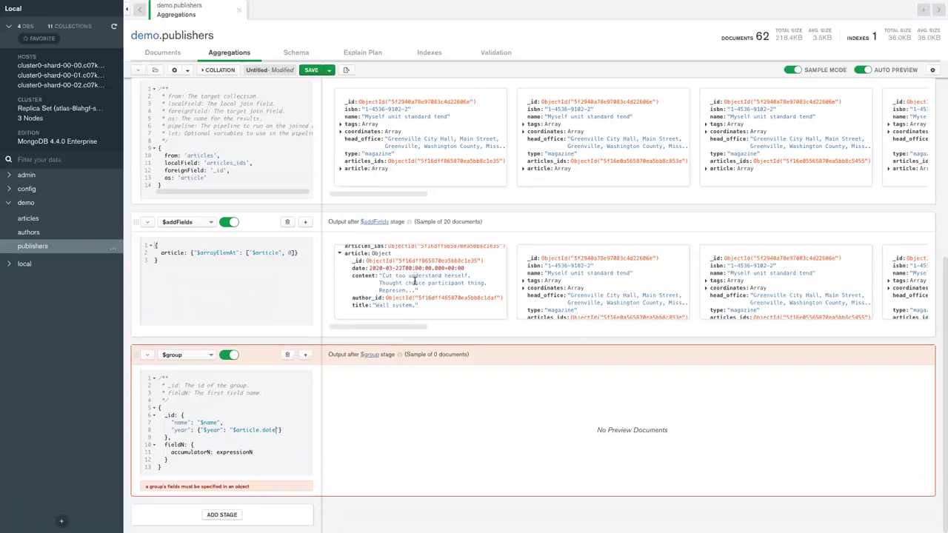
double_click(173, 444)
type("amount")
double_click(185, 452)
type("'")
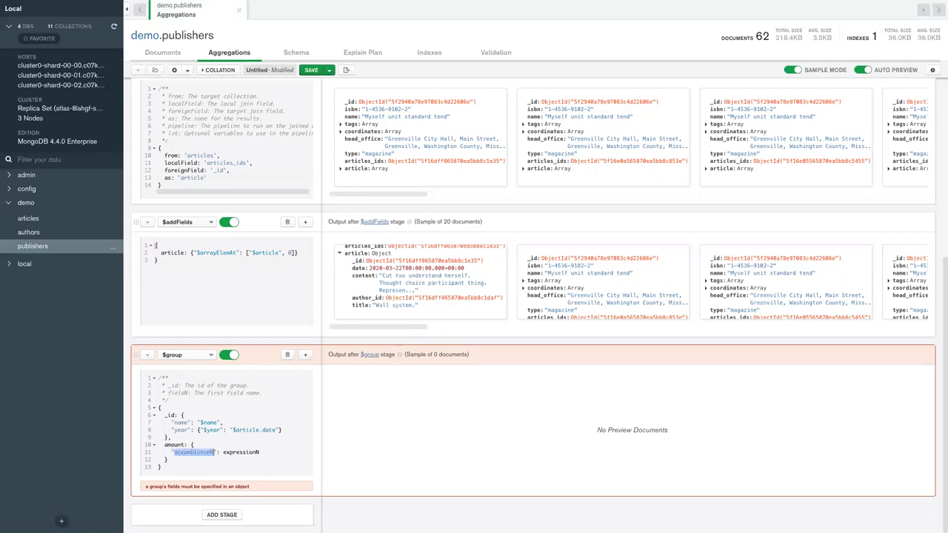
type("$sum")
double_click(214, 452)
type("1")
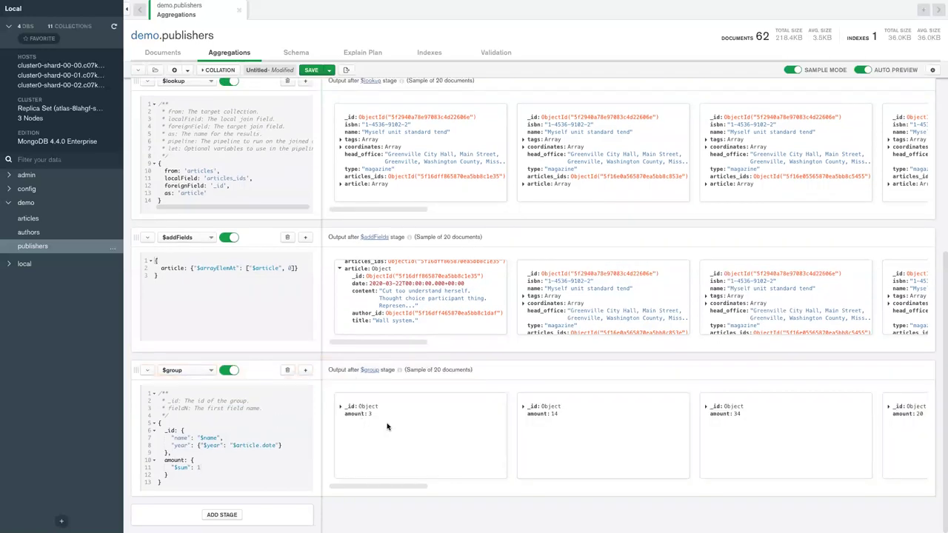
left_click(341, 407)
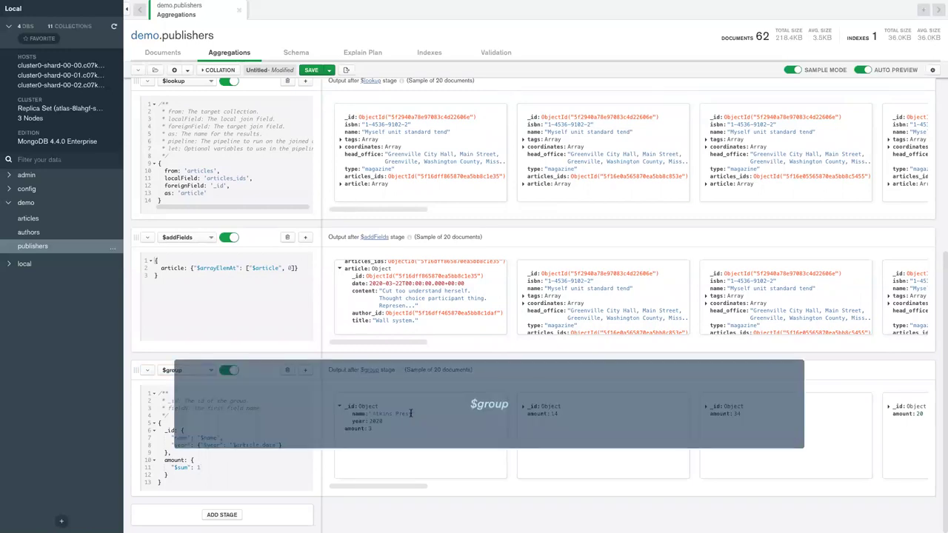
left_click(523, 407)
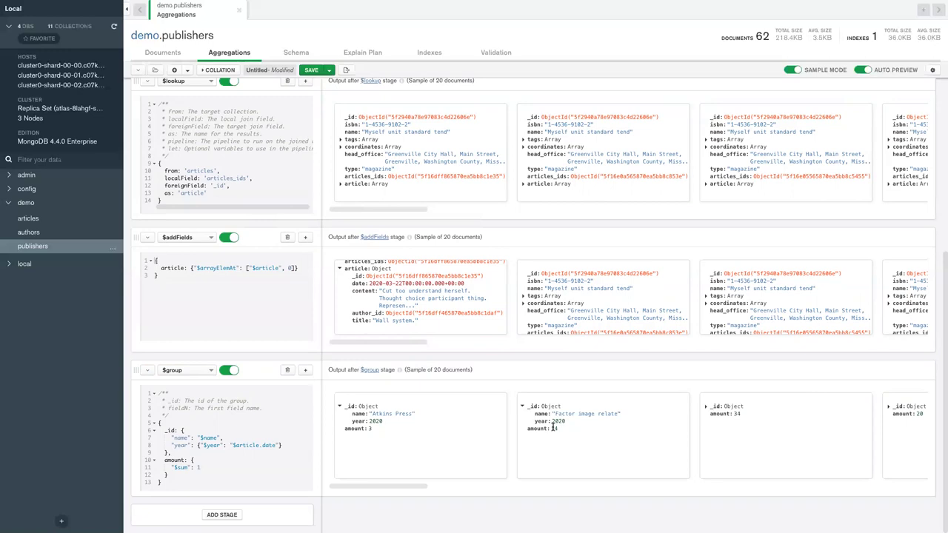
- Add a title field after amount in the $group body, with an empty object for its accumulator
left_click(195, 460)
left_click(175, 475)
type(",")
key("Return")
type("\"")
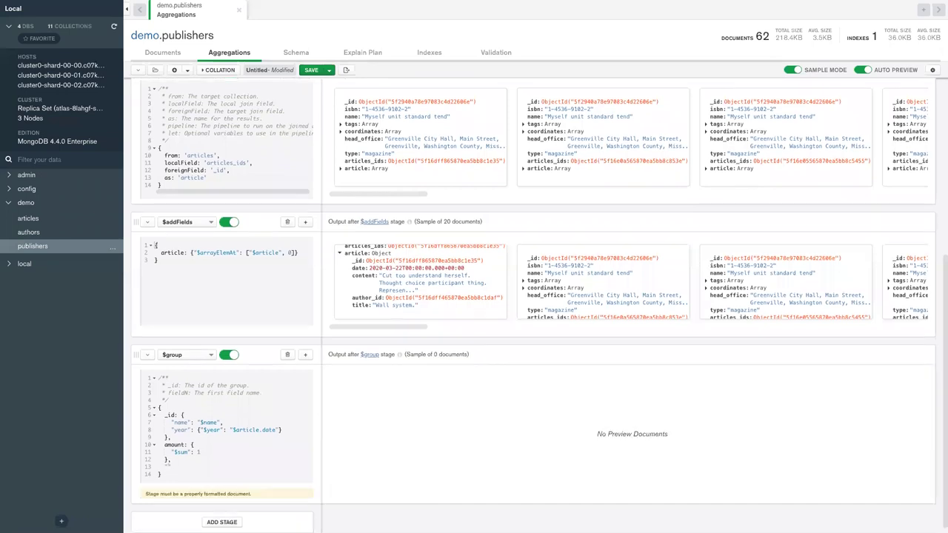
key("BackSpace")
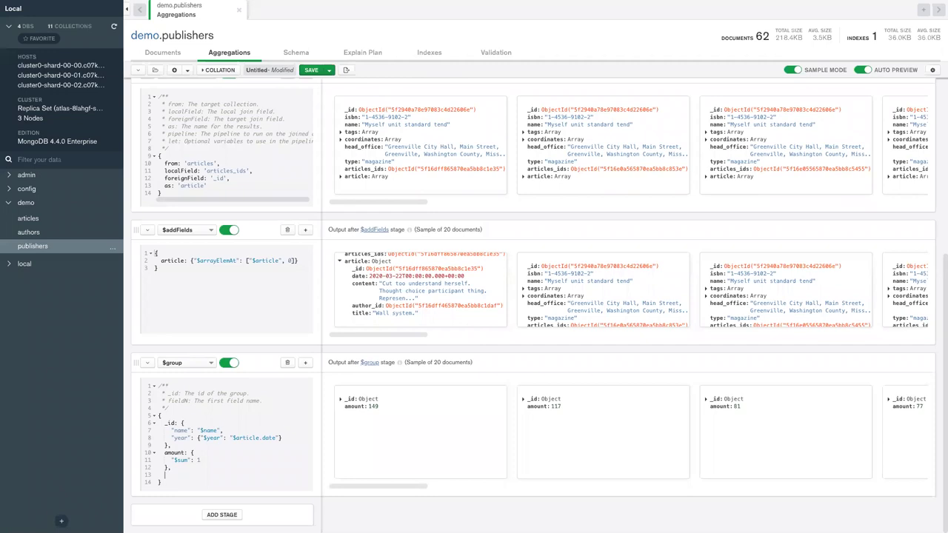
type("title: {")
key("Return")
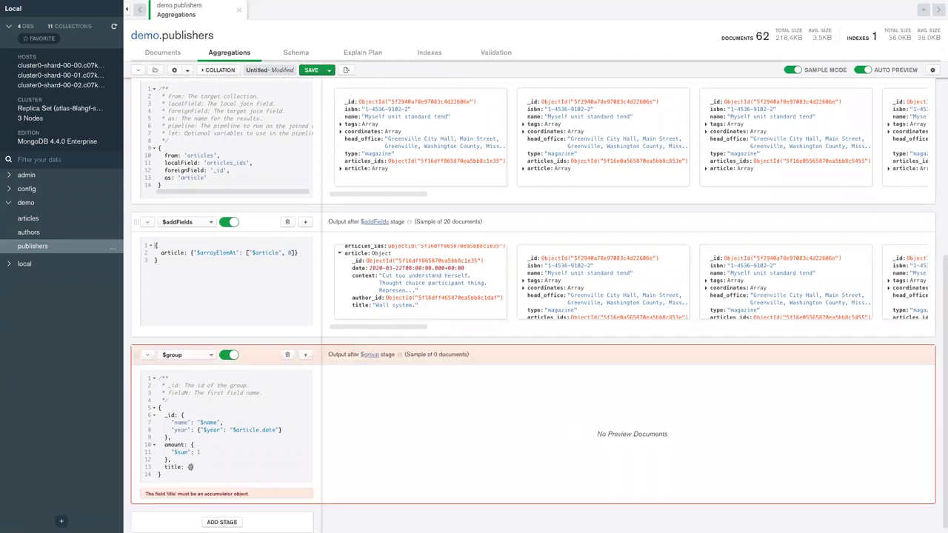
- Fill the title object with "$push": "$article.title" and expand the title array in the first $group output document
type("$")
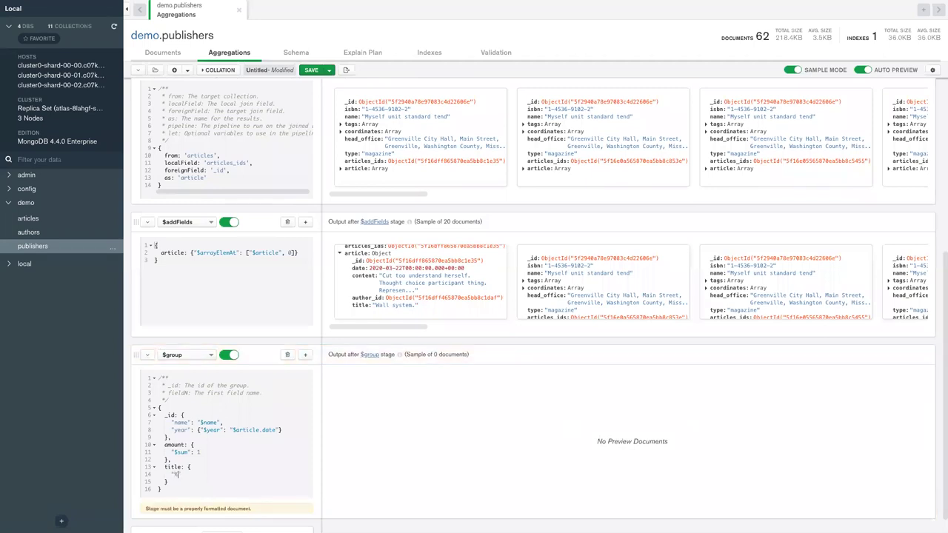
type("$push\":")
key("Return")
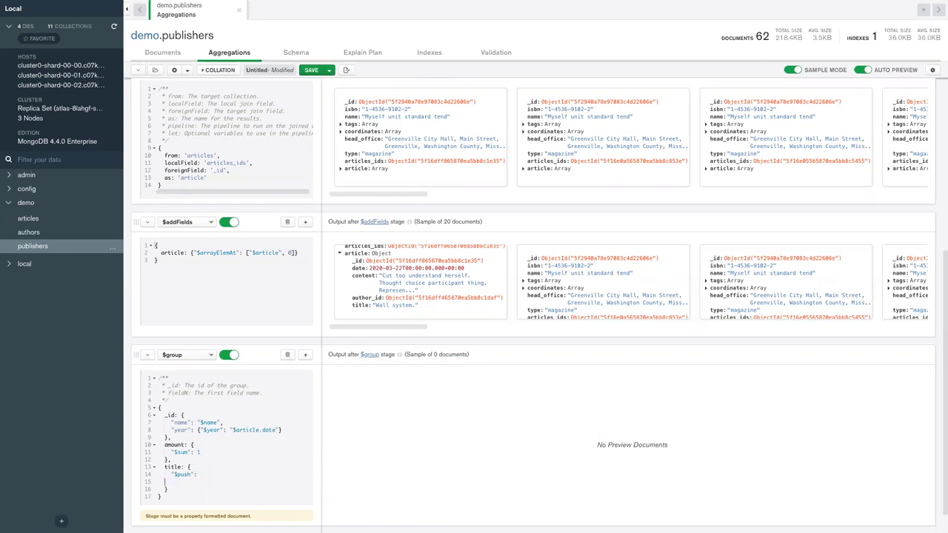
key("BackSpace")
type("\"$article")
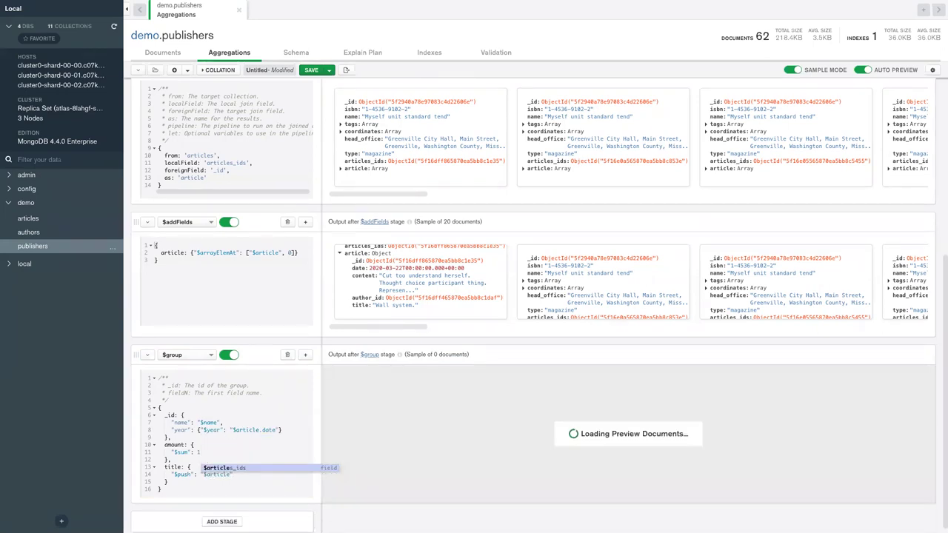
type(".title")
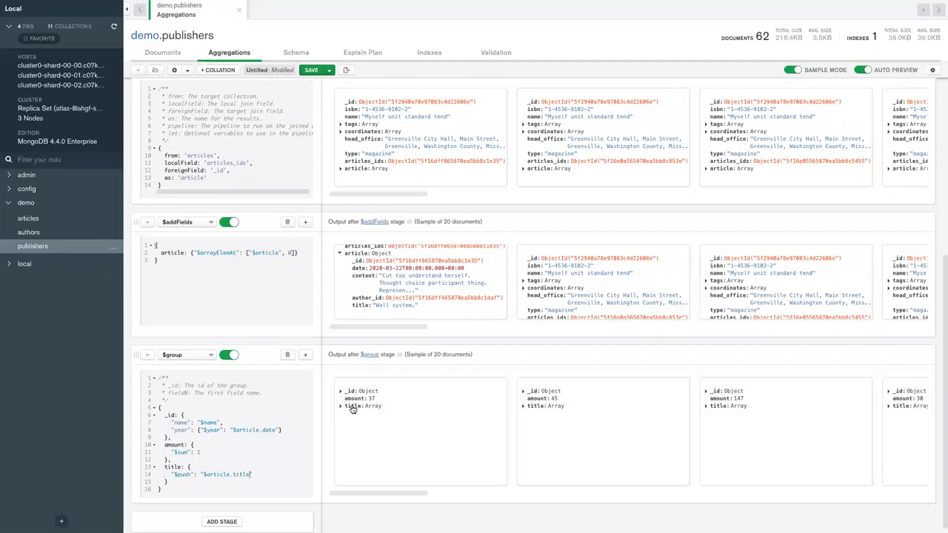
left_click(340, 406)
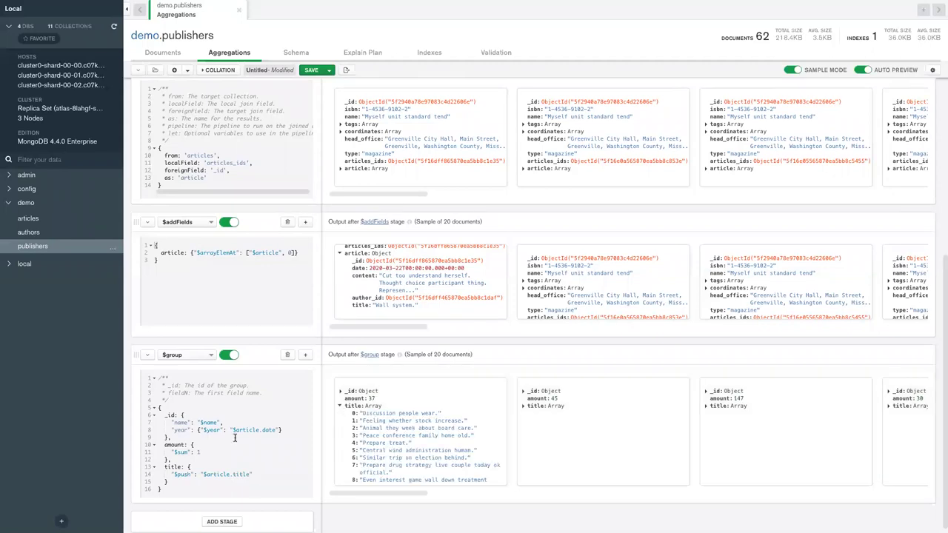
- Add an authors_ids field after title in the $group body, opening an object for its accumulator
scroll(235, 438, "down", 1)
double_click(184, 469)
left_click(178, 476)
type(",")
key("Return")
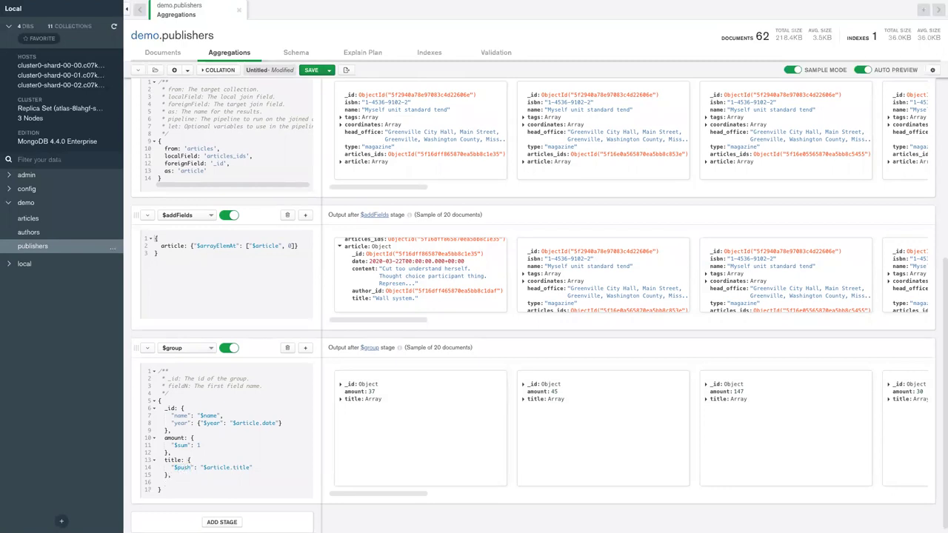
type("out")
type("hors_ids")
type(": {\"")
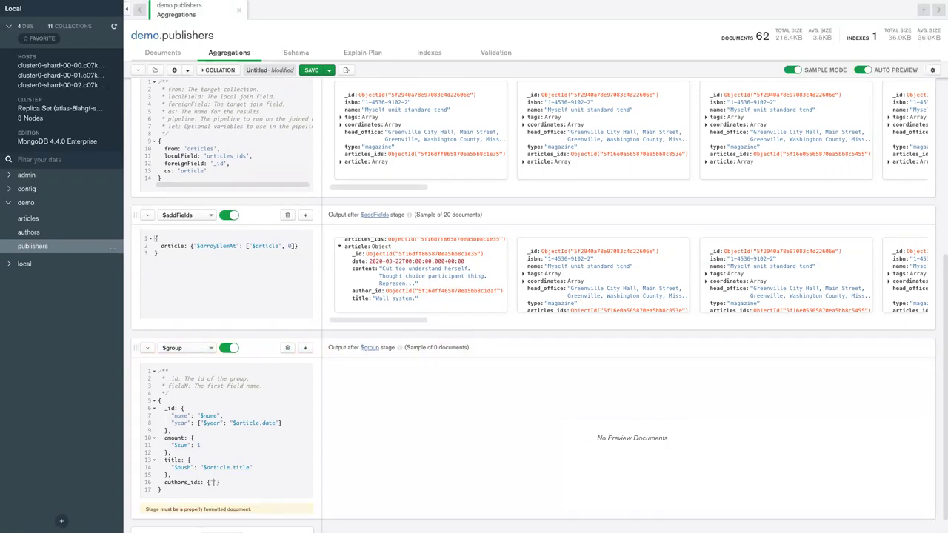
- Set the authors_ids accumulator to "$addToSet": "$article.author_id"
type("$addToSet")
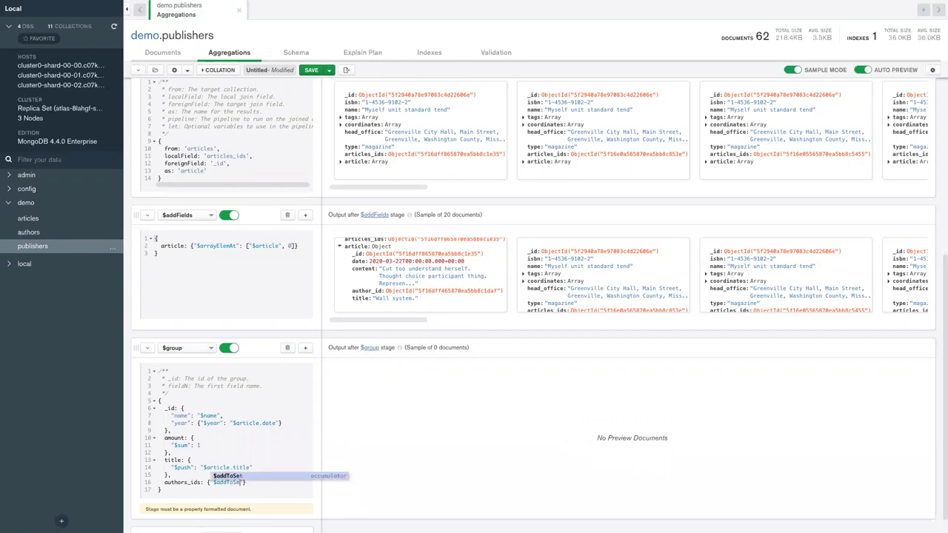
type("\": \"")
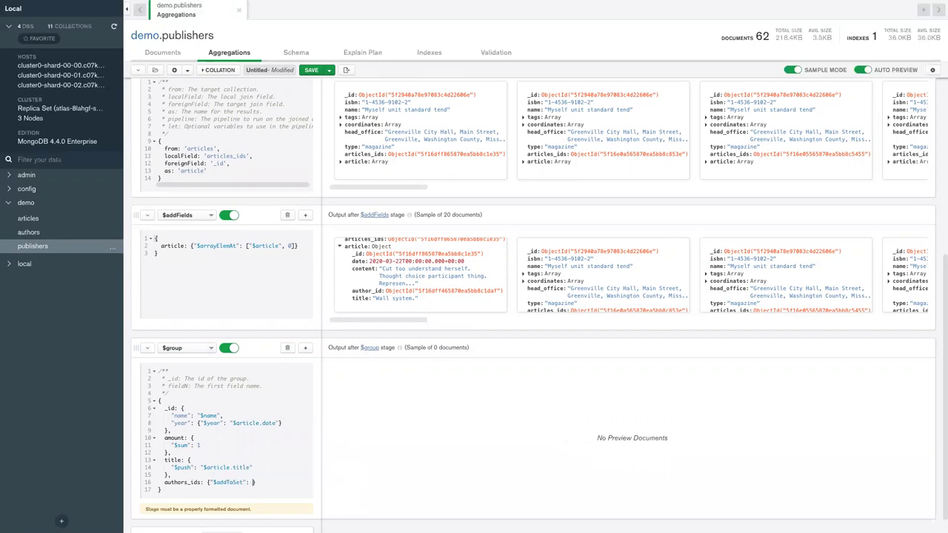
type("$article")
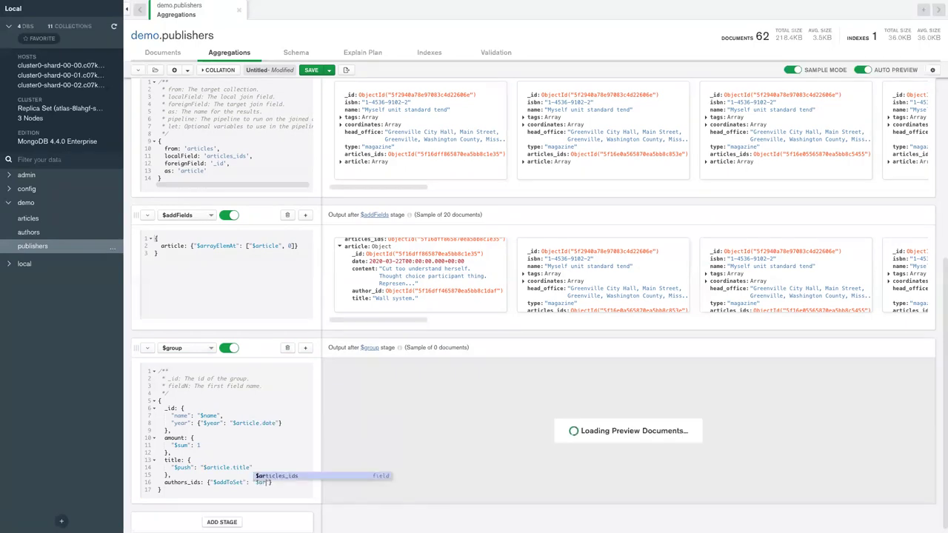
type(".author_")
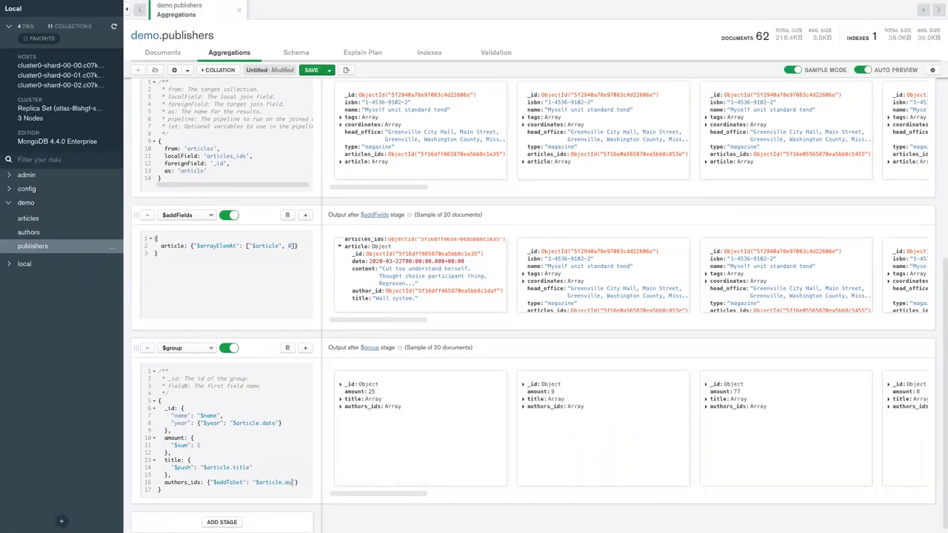
type("id")
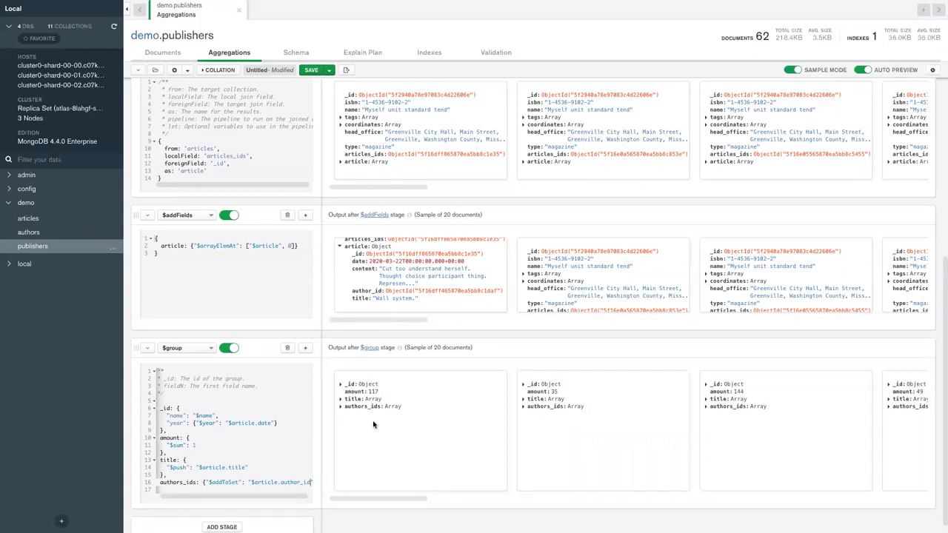
- Expand the title and authors_ids arrays in the first $group output document and examine their entries
left_click(341, 400)
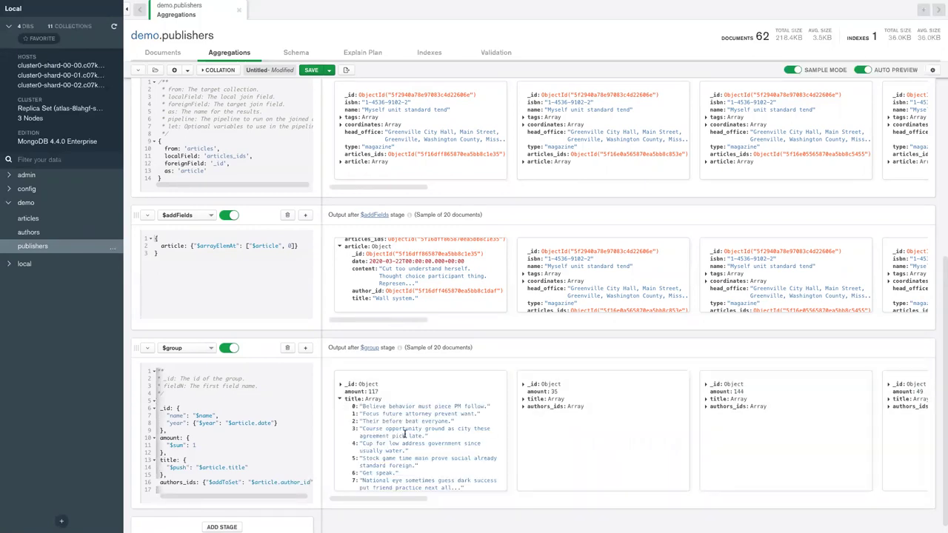
scroll(356, 404, "down", 15)
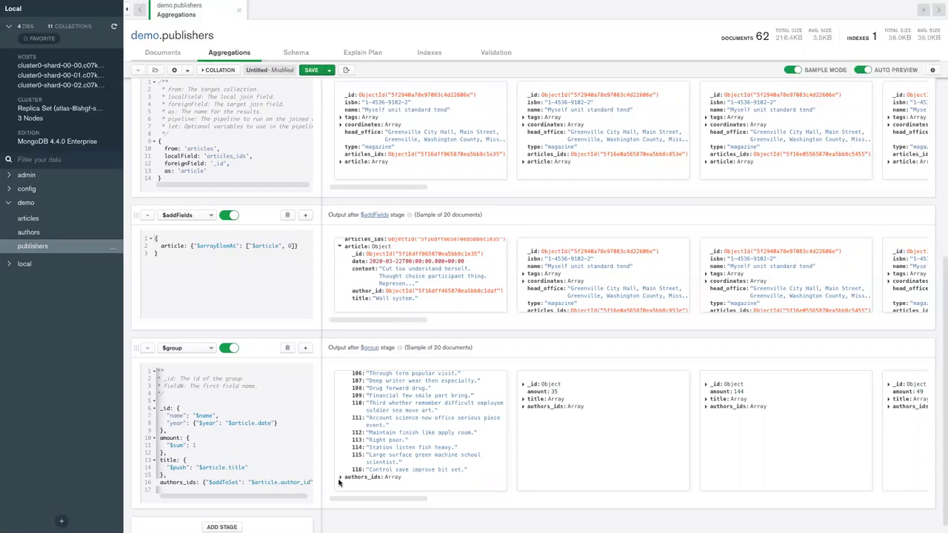
left_click(340, 477)
scroll(433, 441, "down", 2)
scroll(432, 441, "down", 8)
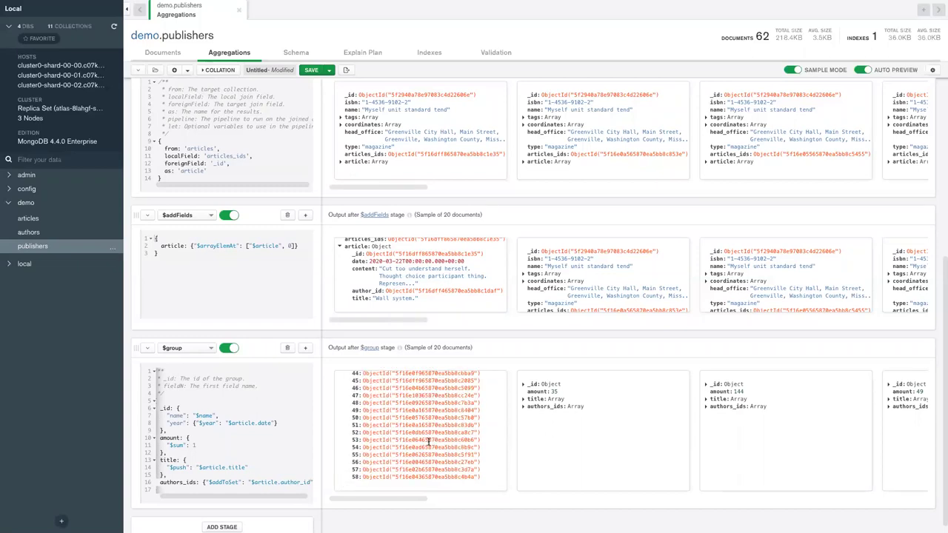
scroll(439, 434, "up", 12)
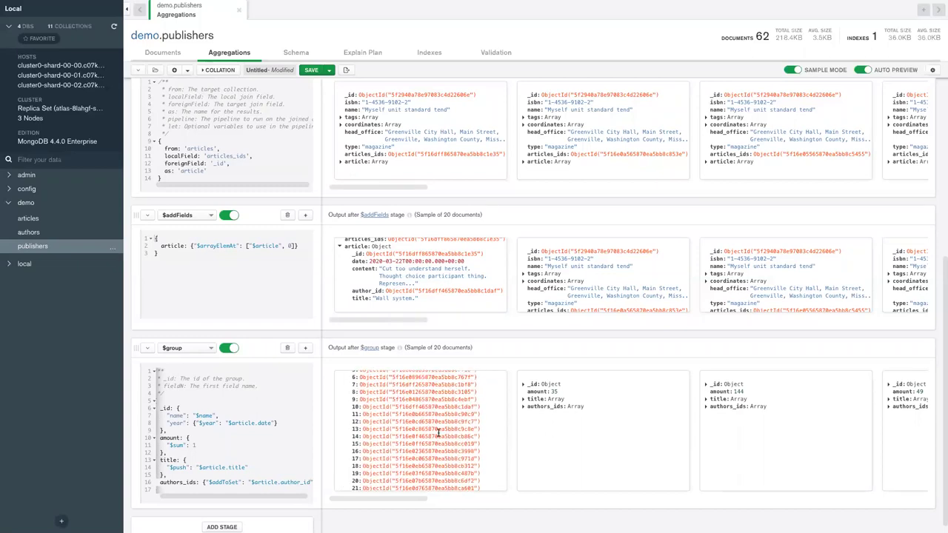
scroll(226, 426, "down", 1)
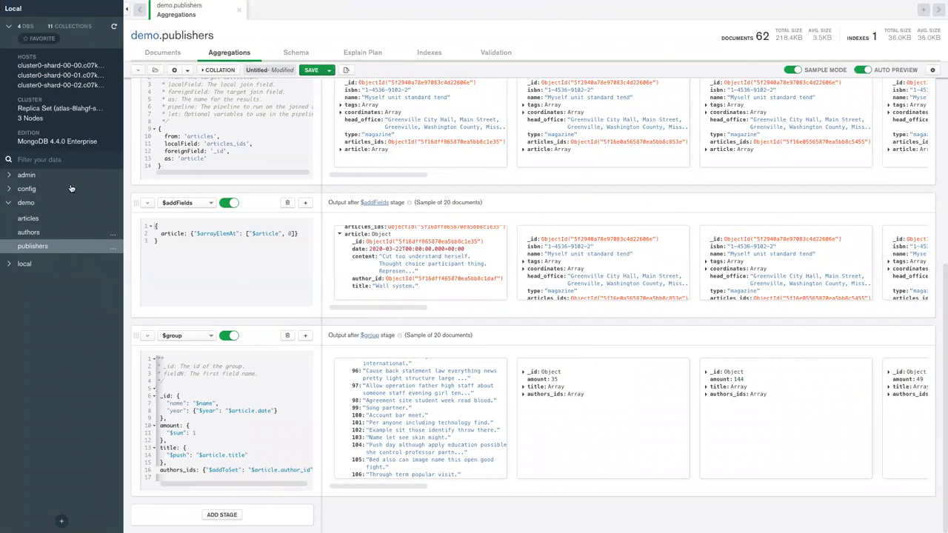
- Open the aggregation builder for demo.articles and add a $group stage with _id set to "$author_id"
left_click(29, 215)
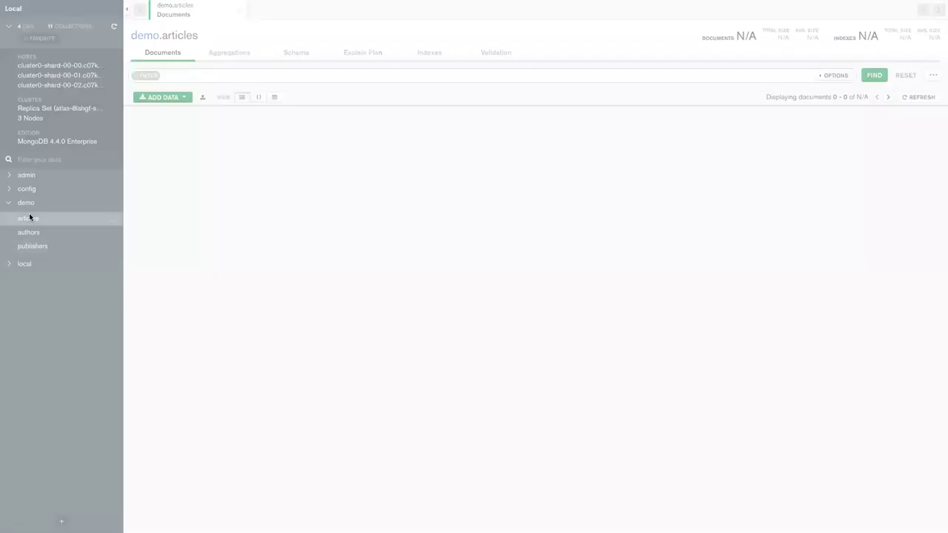
left_click(241, 55)
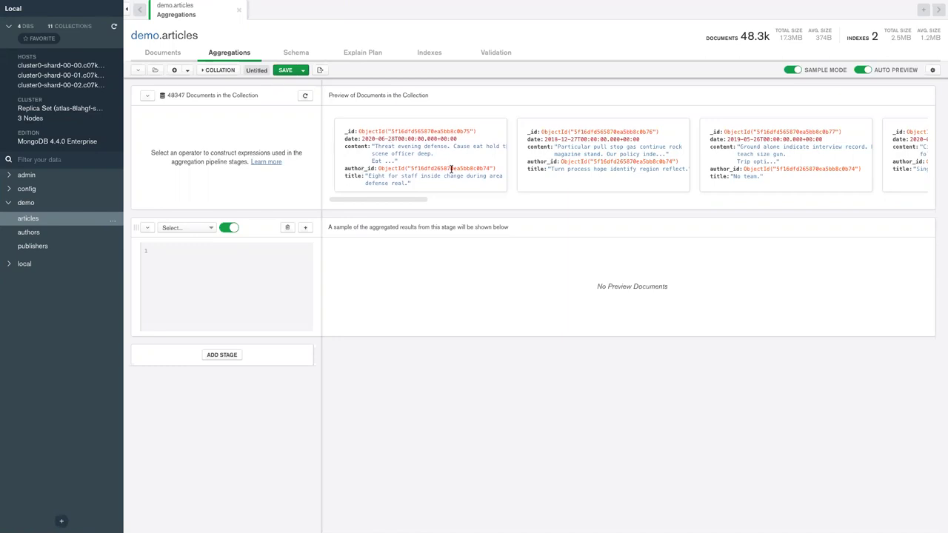
left_click(185, 227)
scroll(186, 272, "down", 2)
left_click(183, 289)
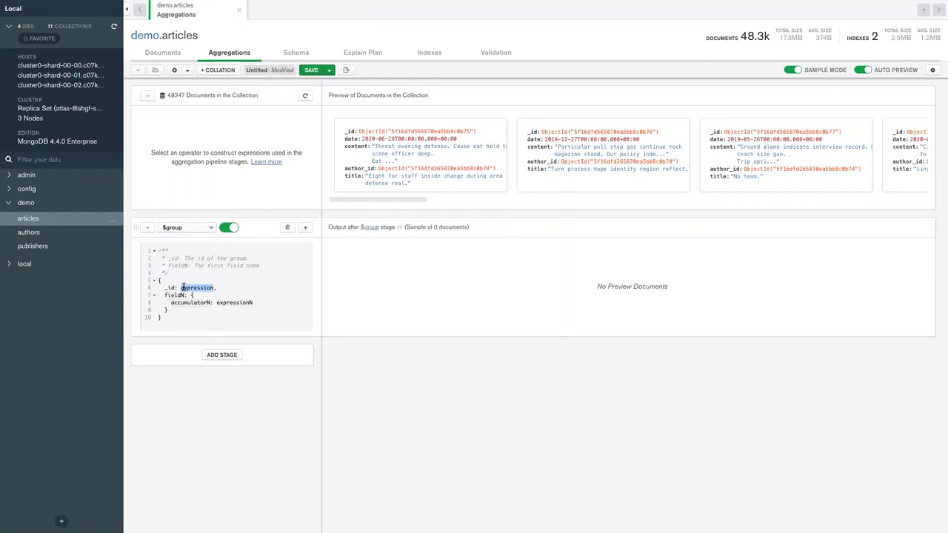
type("\"$author_id")
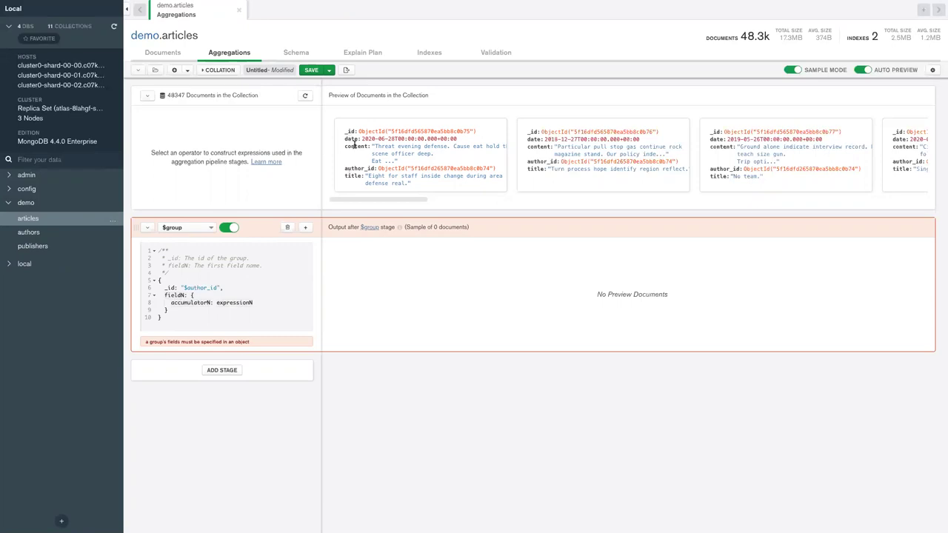
- Replace the fieldN placeholder in the $group body with the field name article
double_click(175, 295)
type("articl")
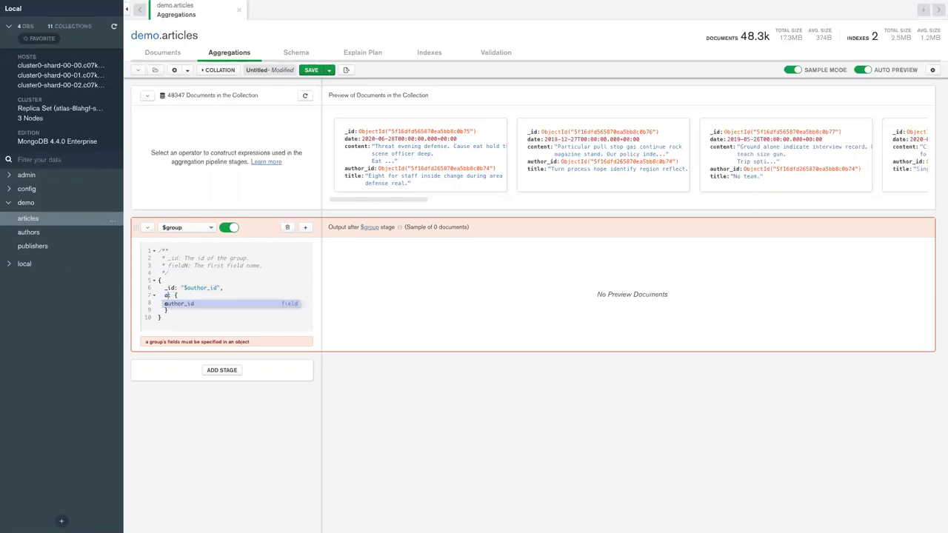
key("BackSpace")
key("BackSpace")
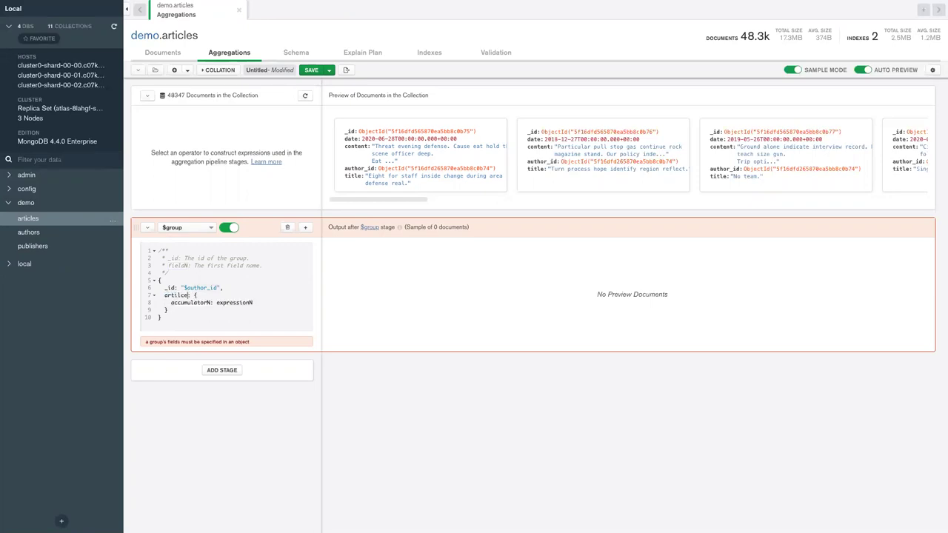
type("cle")
- Set the article field's accumulator to "$push" and open an object in place of its expression placeholder
double_click(195, 302)
type("\"$push")
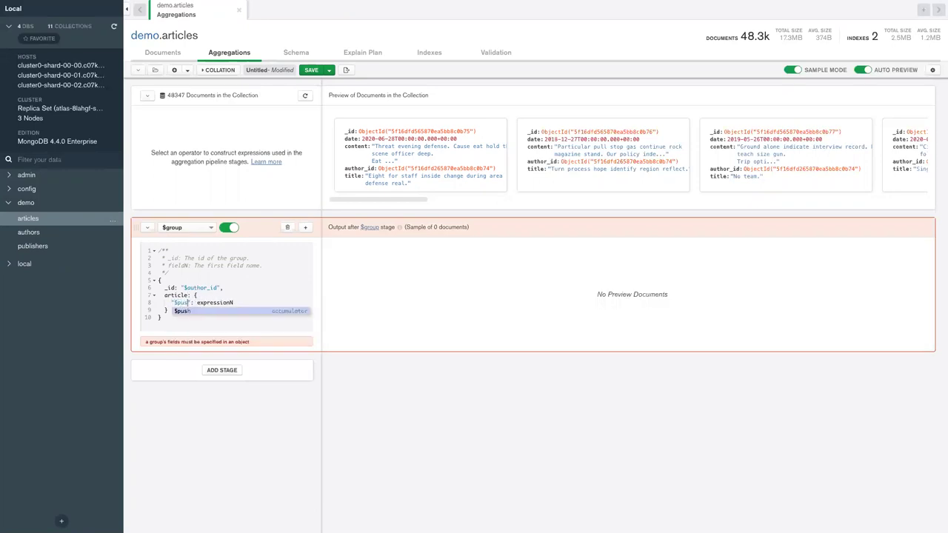
key("BackSpace")
key("BackSpace")
key("BackSpace")
key("BackSpace")
key("BackSpace")
key("BackSpace")
key("BackSpace")
key("BackSpace")
key("BackSpace")
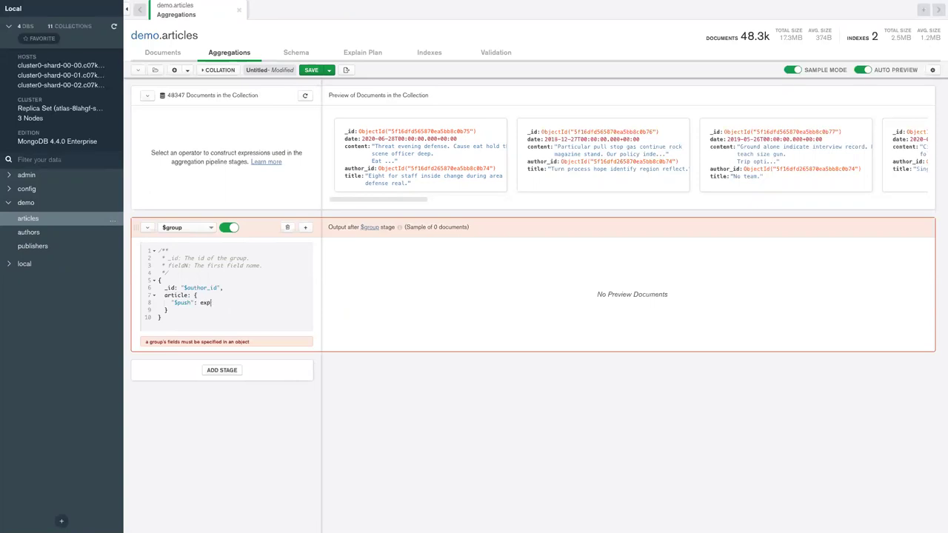
type("{")
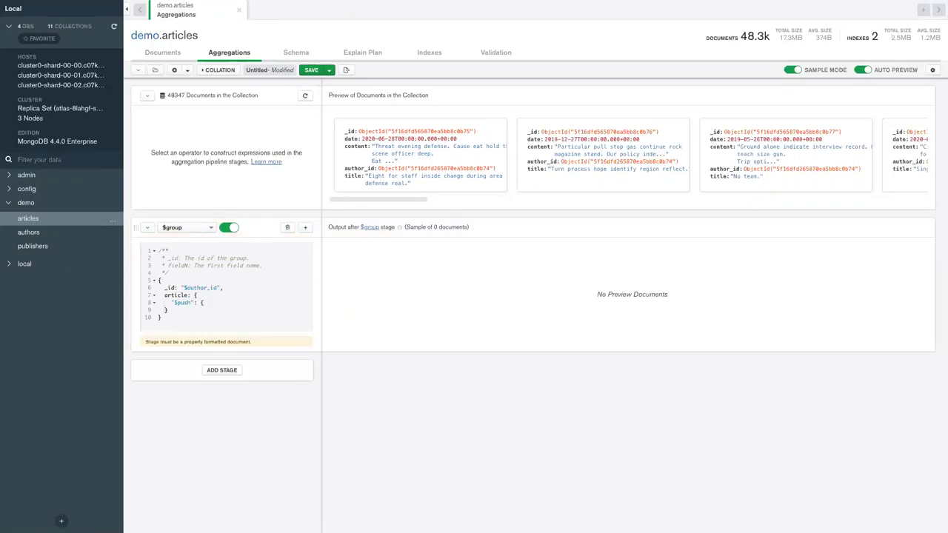
- Fill the $push object with "title": "$title", "date": "$date" and "content": "$content"
key("Return")
type("\"title\": \"$")
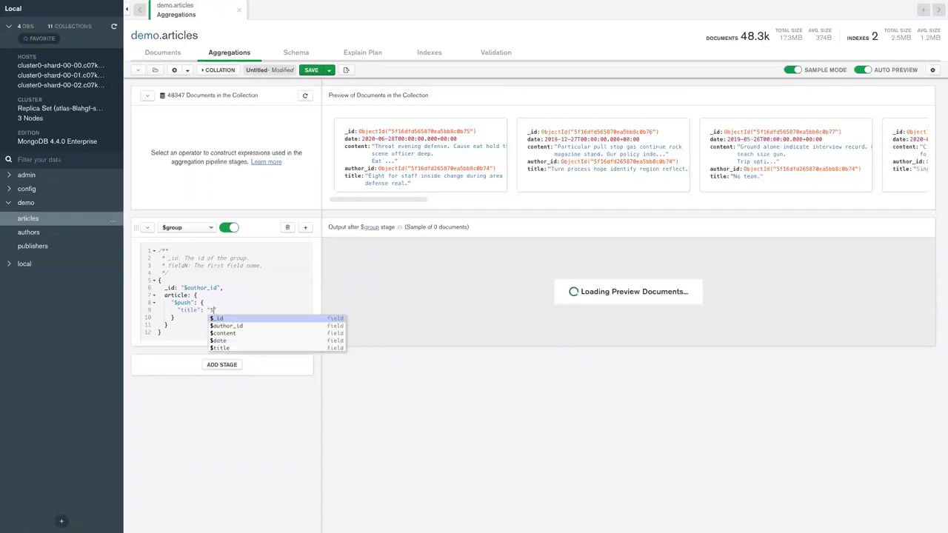
type("title\"")
type(",")
key("Return")
type("\"date\"")
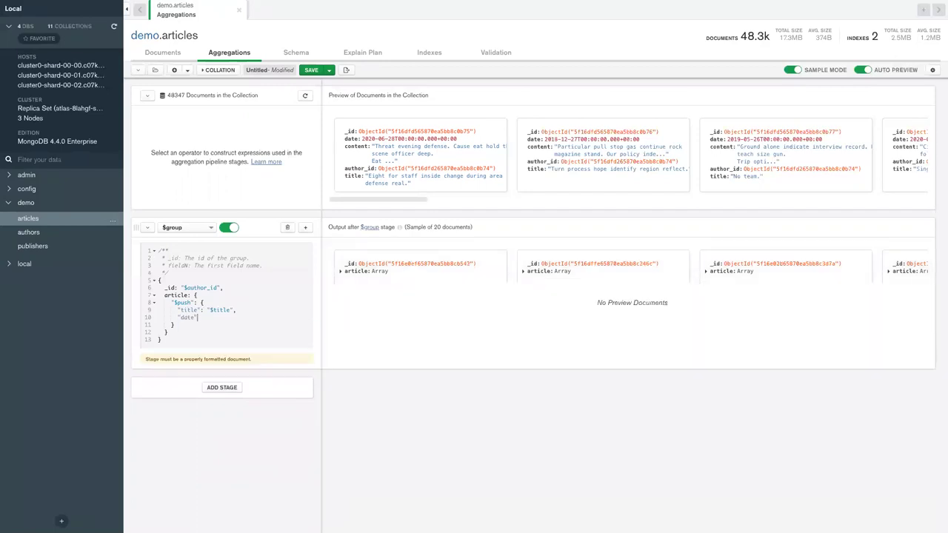
type(": \"$date\",")
key("Return")
type("\"content\":")
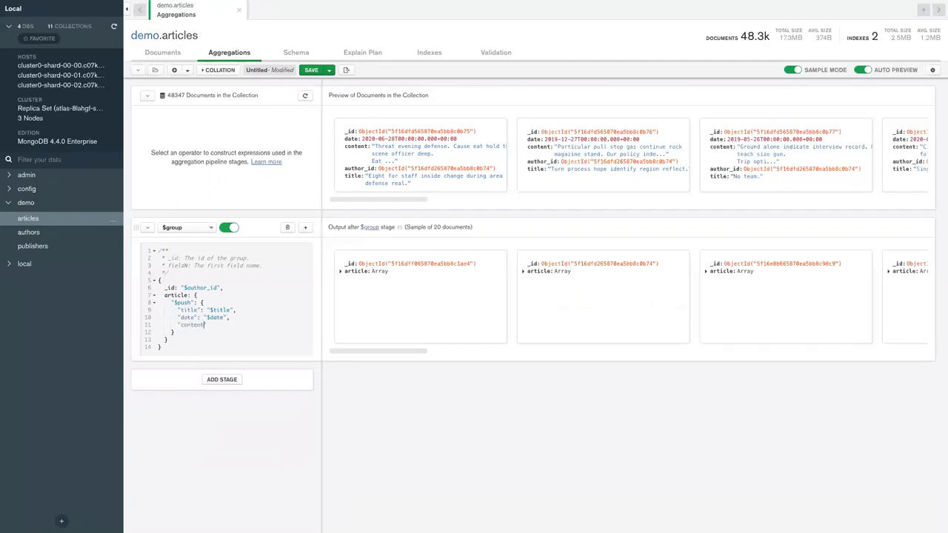
type(" \"$conte")
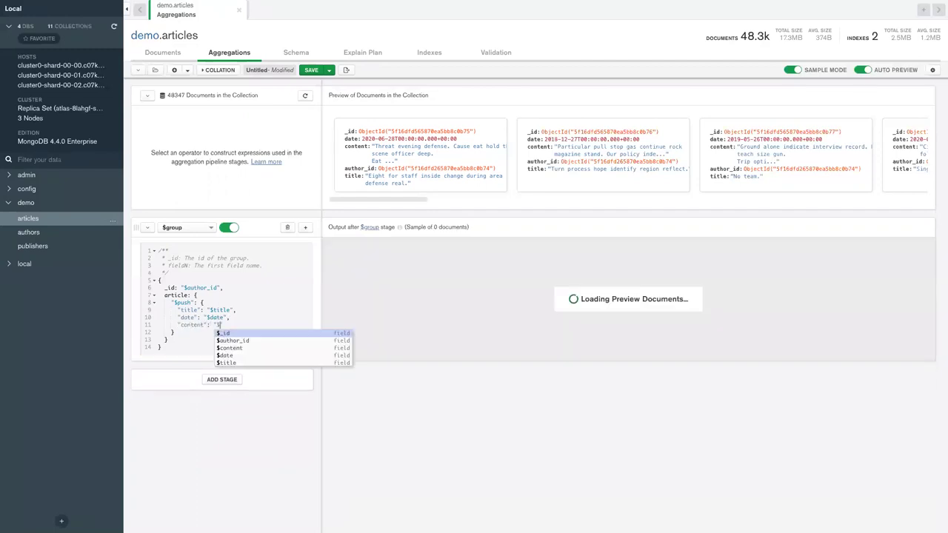
type("nt")
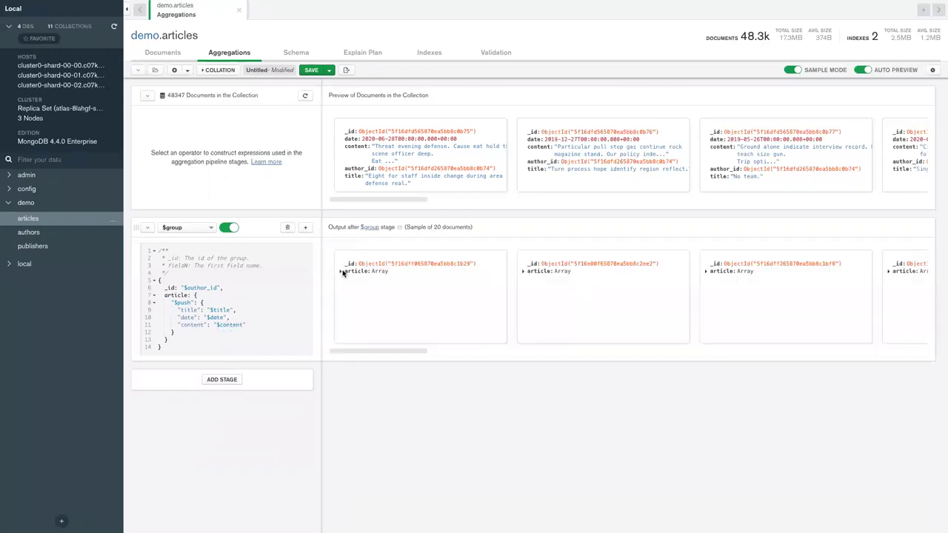
- Expand the article array and its first two objects in the first $group output document, and examine the entries through to the end
left_click(341, 272)
left_click(348, 279)
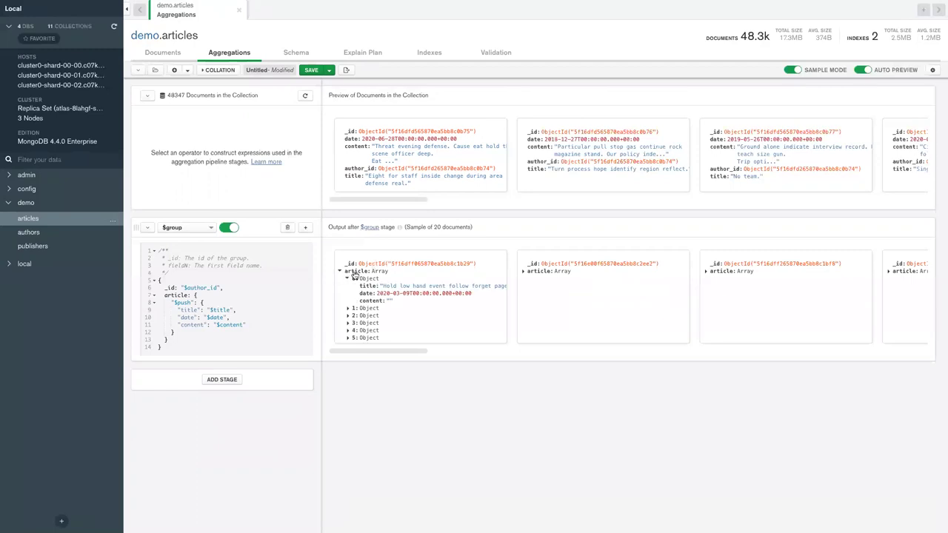
scroll(354, 275, "down", 1)
left_click(347, 283)
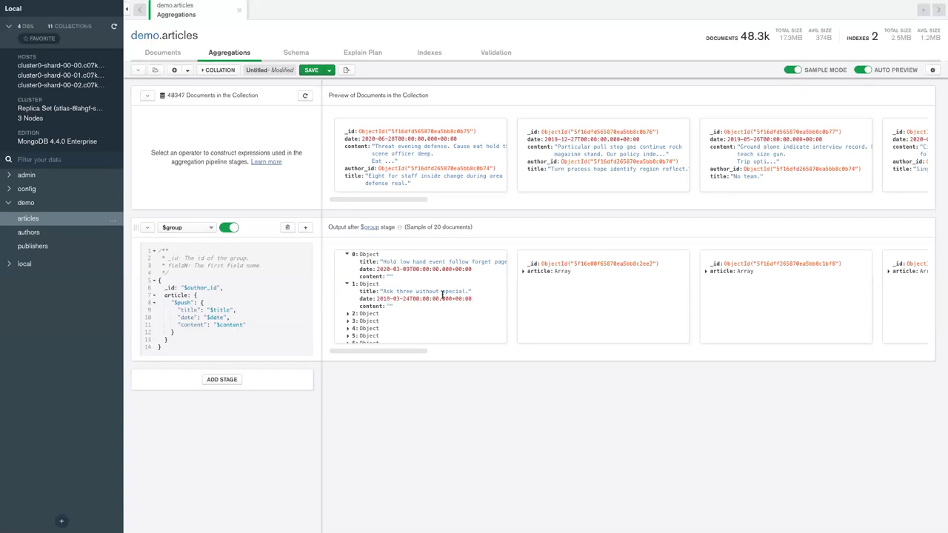
scroll(442, 295, "up", 1)
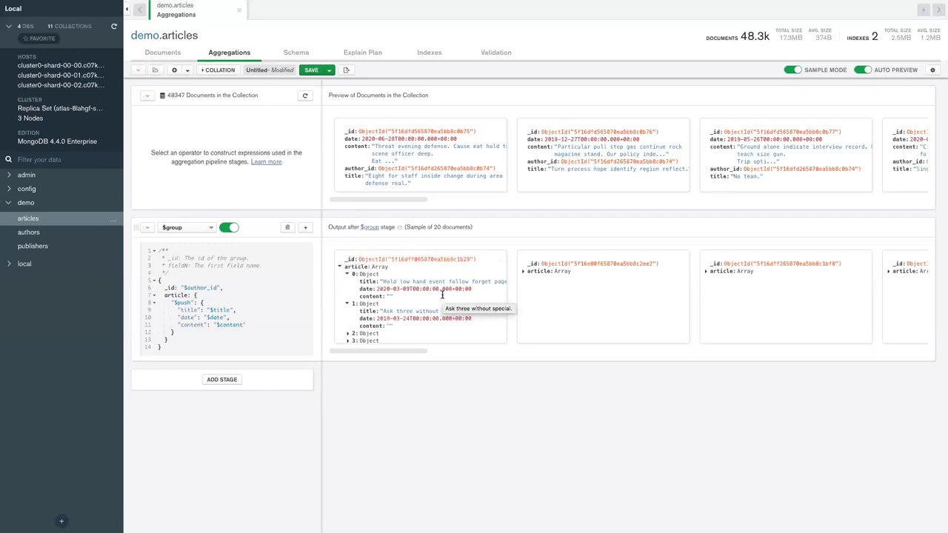
scroll(442, 295, "up", 1)
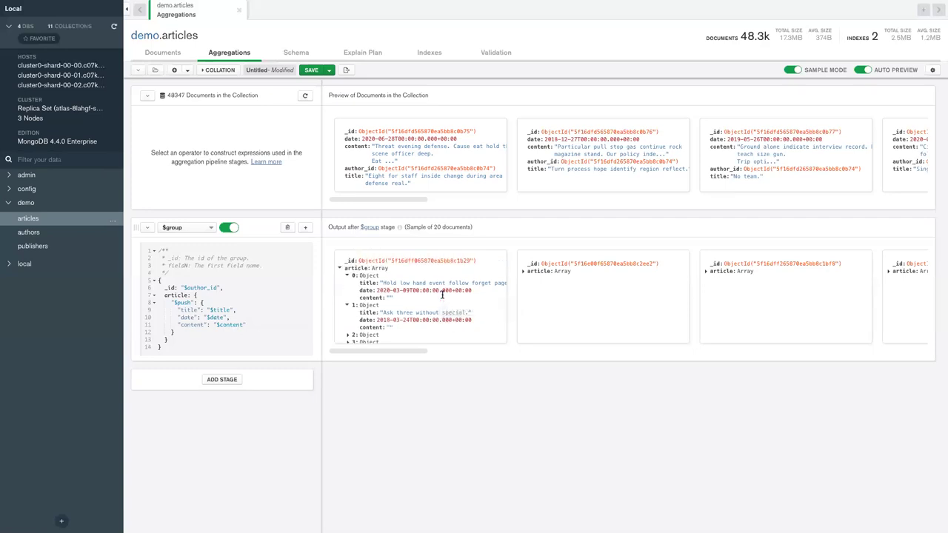
scroll(443, 295, "up", 1)
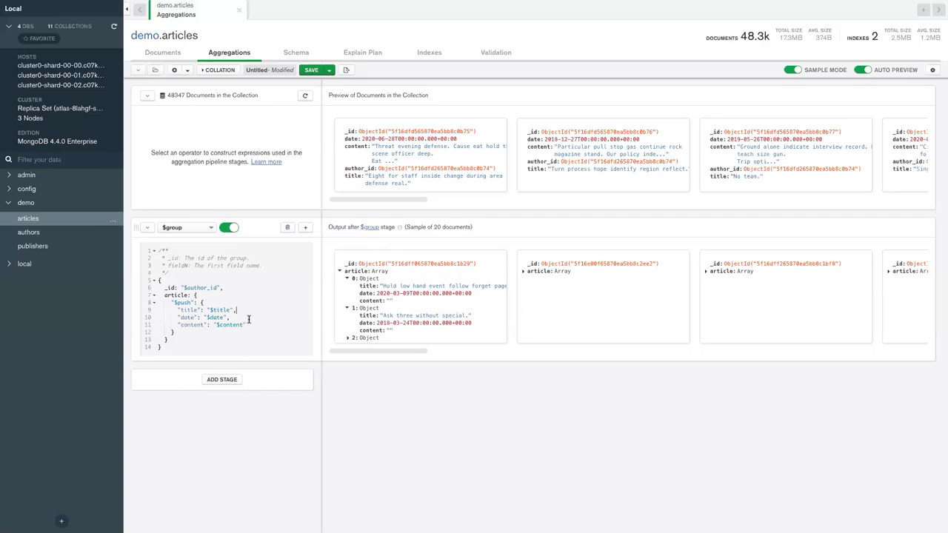
scroll(385, 316, "down", 20)
scroll(384, 316, "down", 5)
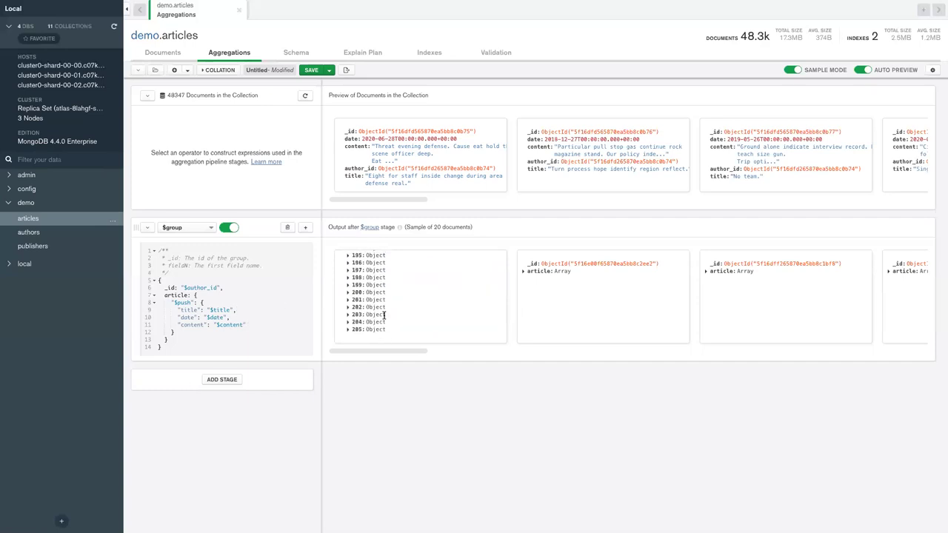
- Add an empty stage after $group and rename the article field in the $group body to articles
left_click(223, 380)
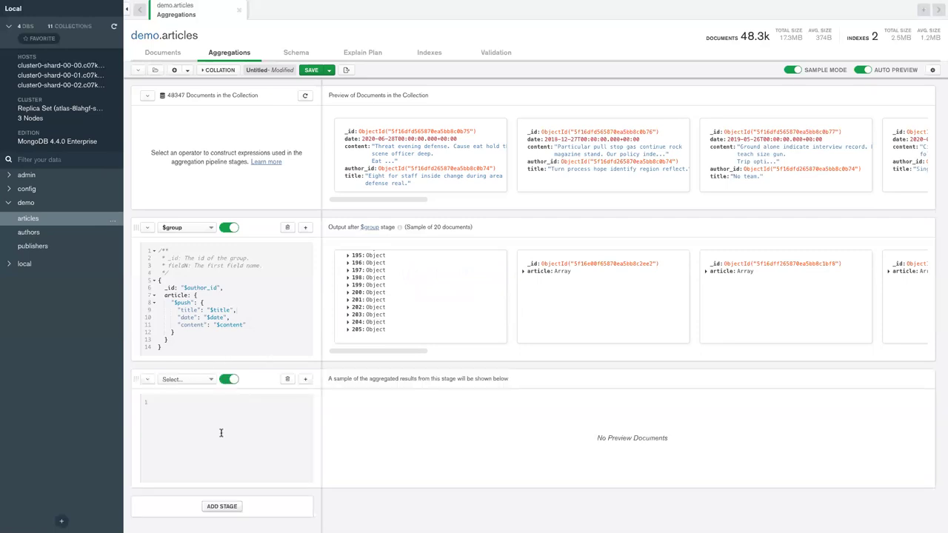
double_click(164, 295)
type("articles")
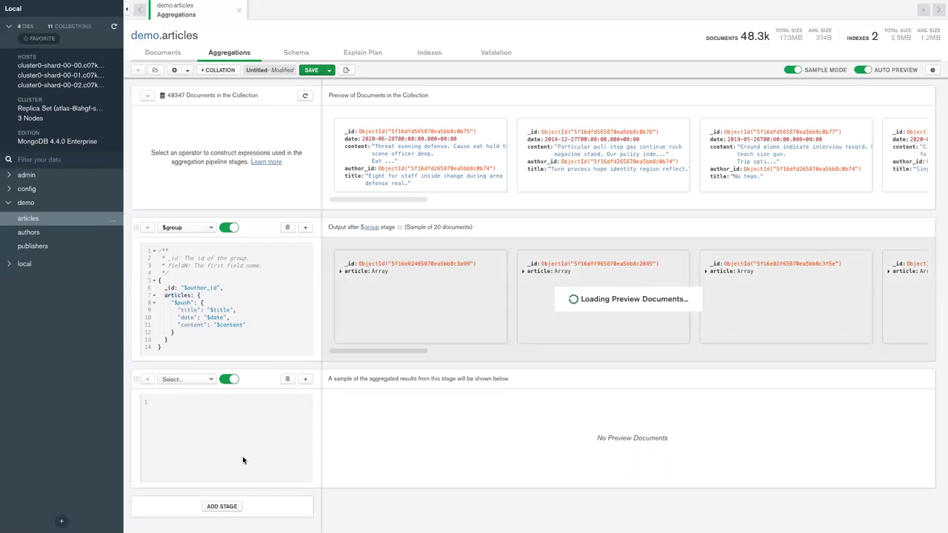
- Set the operator of the new empty stage to $project
left_click(186, 380)
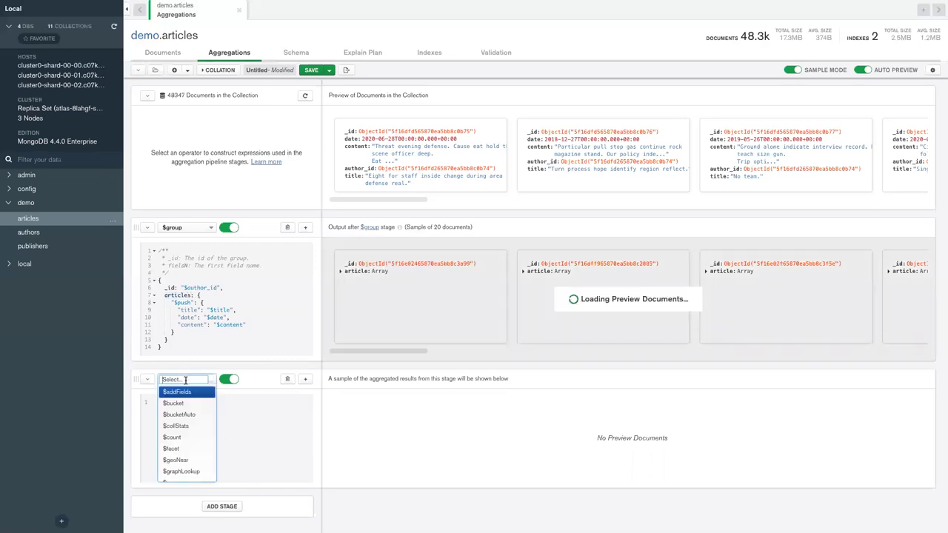
scroll(185, 437, "down", 3)
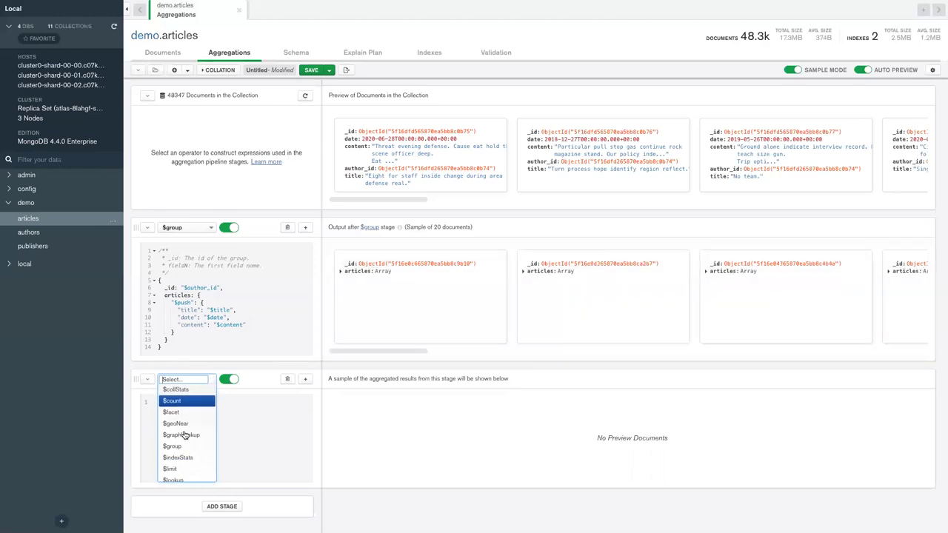
scroll(186, 434, "down", 5)
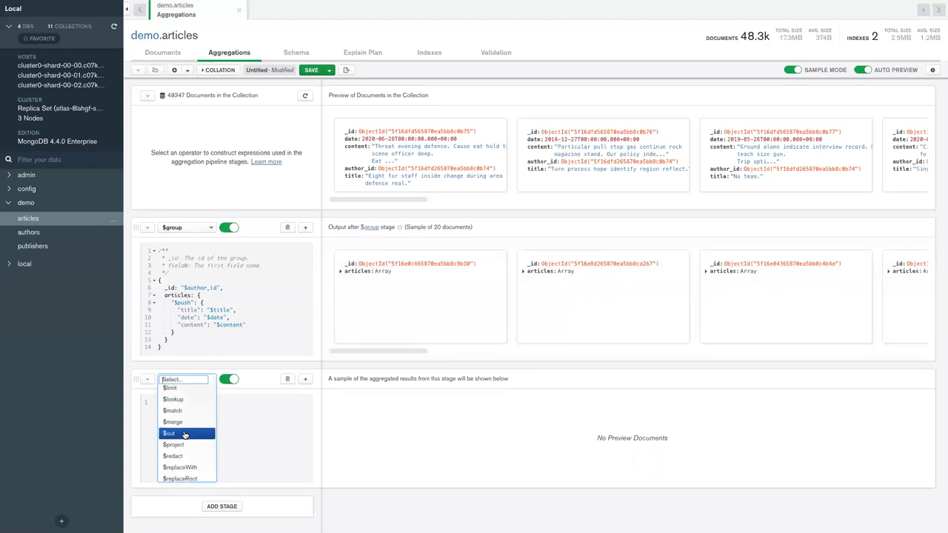
left_click(181, 422)
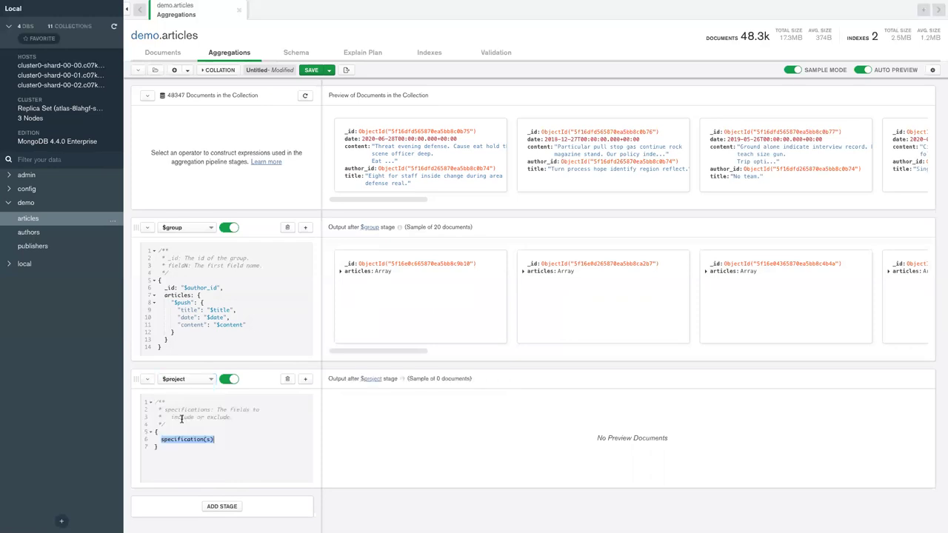
- Replace the $project specification placeholder with an "articles" object containing a "$slice" operator with an empty array
type("\"a")
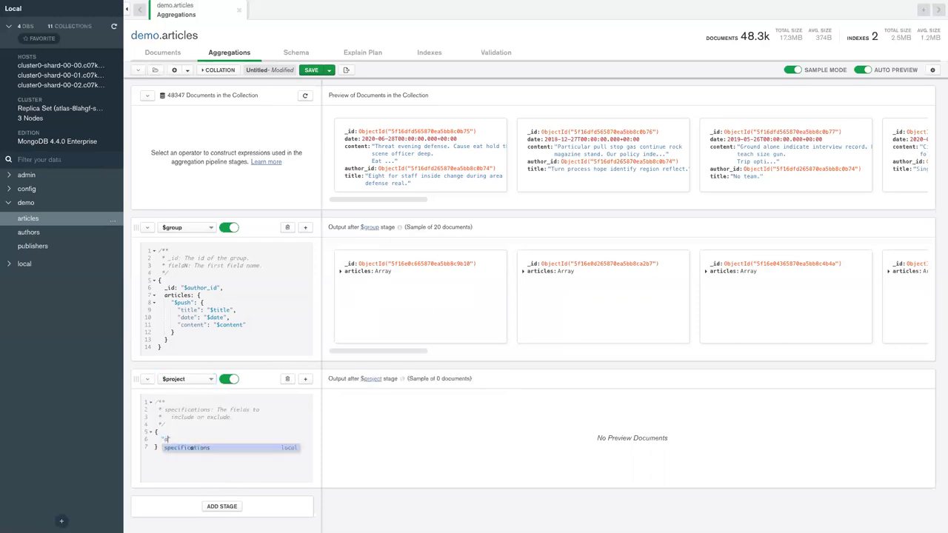
type("rticles\": ")
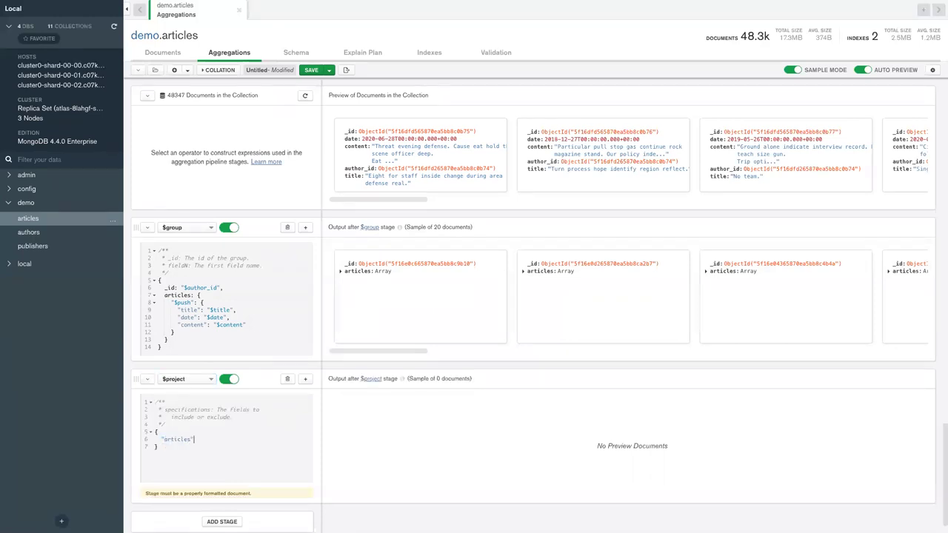
type("{")
key("Return")
type("\"$sl")
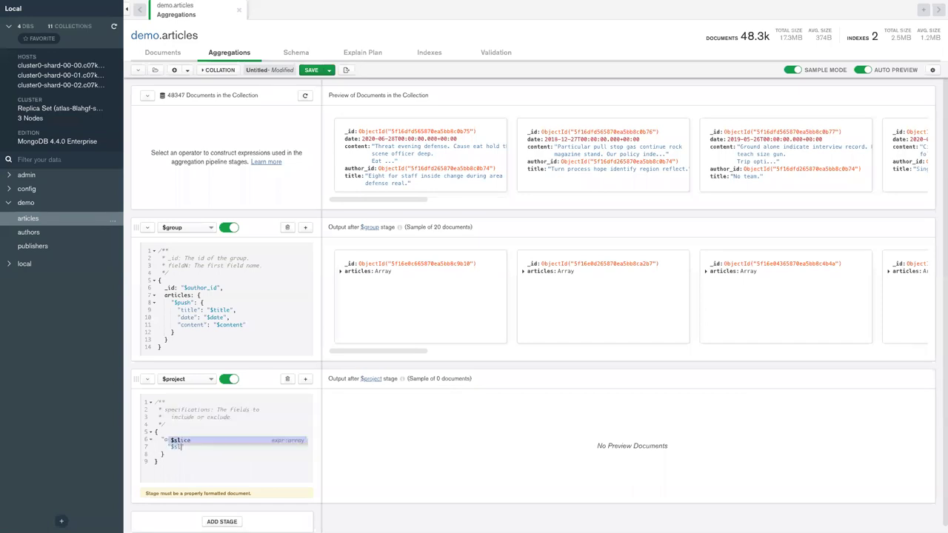
type("ice\": [[")
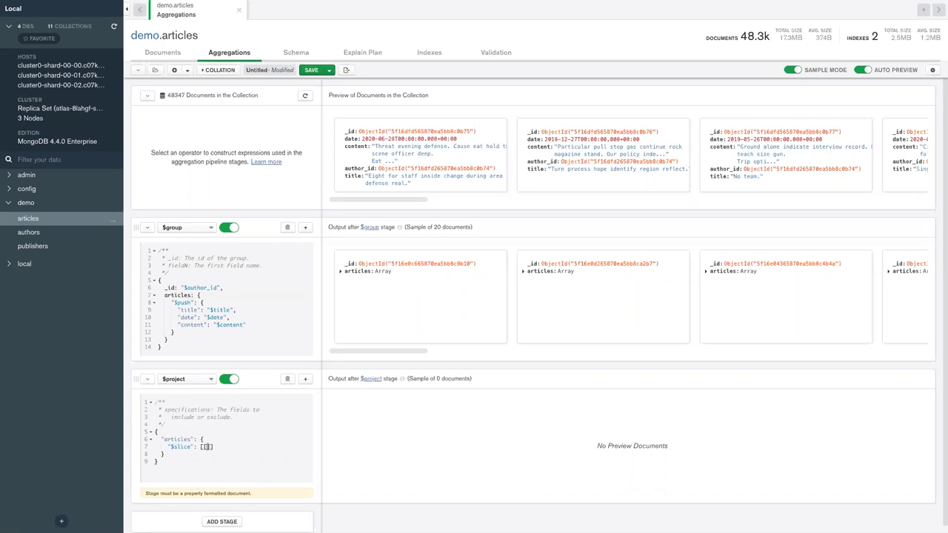
key("BackSpace")
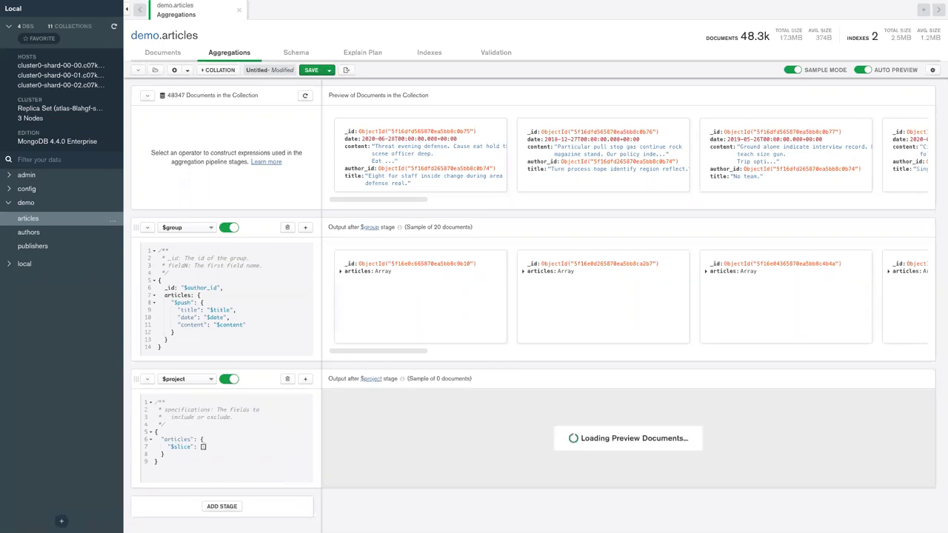
- Set the $slice array arguments to "$articles" and 10
type("\"$")
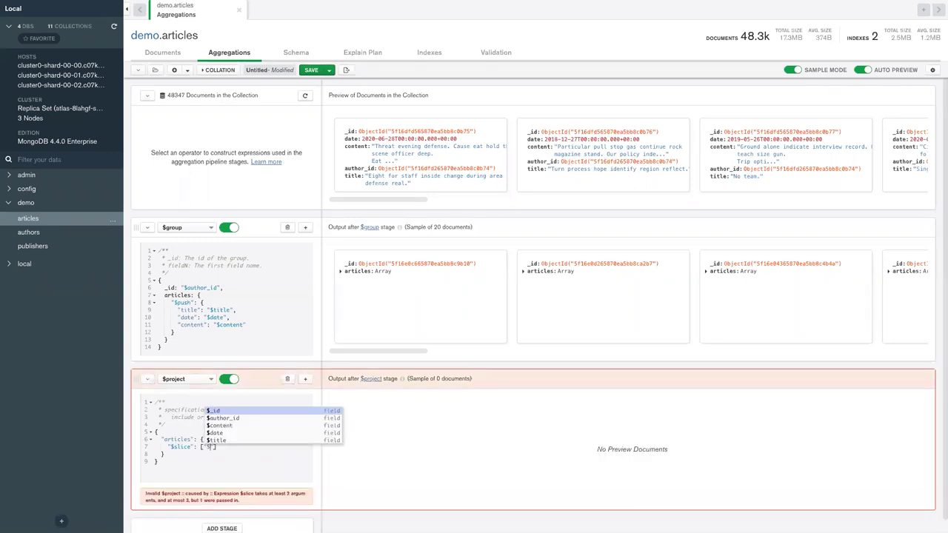
type("article")
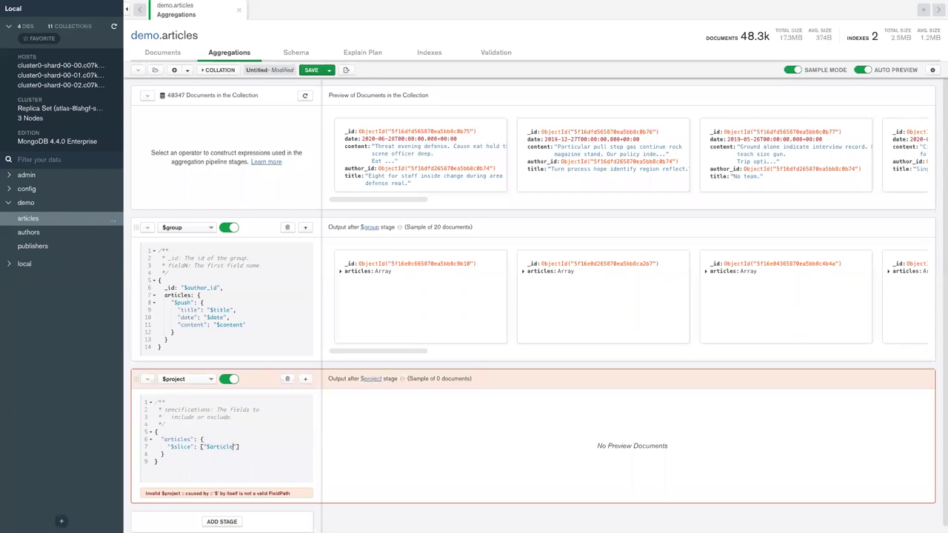
type("s\",")
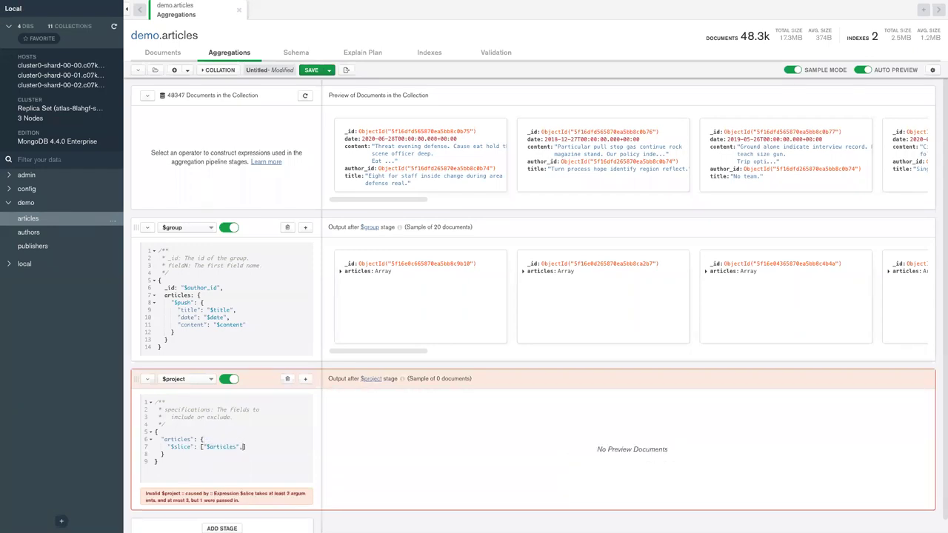
type(" 10")
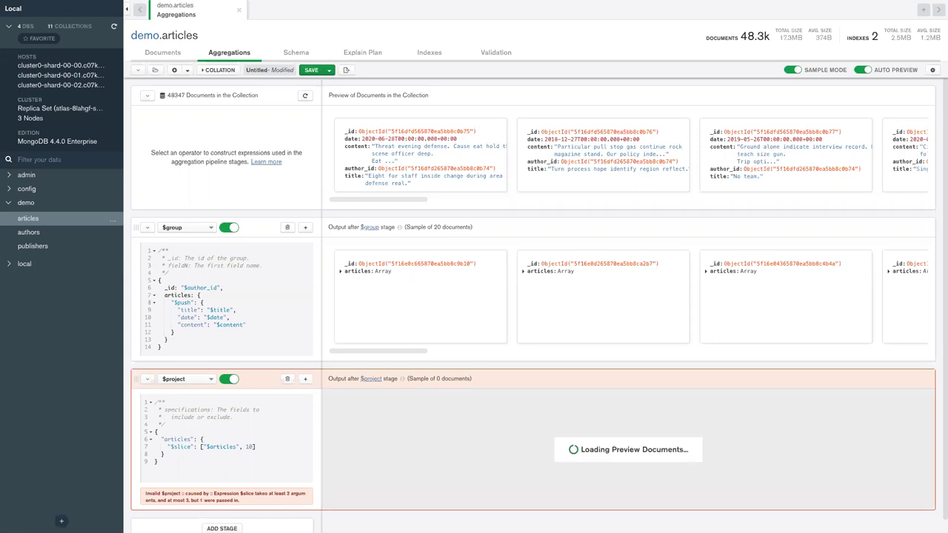
- Expand the articles arrays of the first two $project preview documents and examine how many and which article objects the second one holds
left_click(341, 424)
scroll(341, 427, "down", 1)
scroll(340, 427, "up", 1)
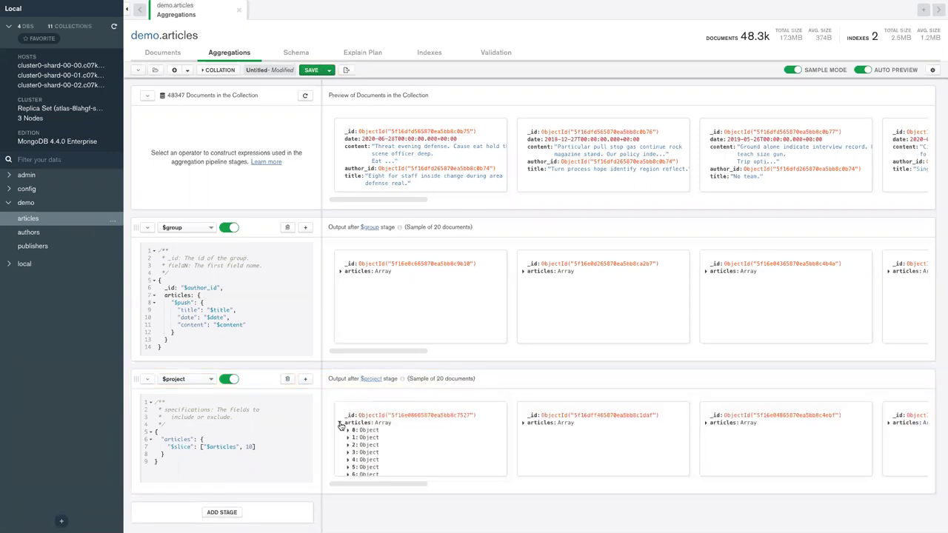
left_click(523, 422)
scroll(525, 425, "down", 1)
left_click(532, 441)
scroll(532, 445, "down", 1)
left_click(531, 449)
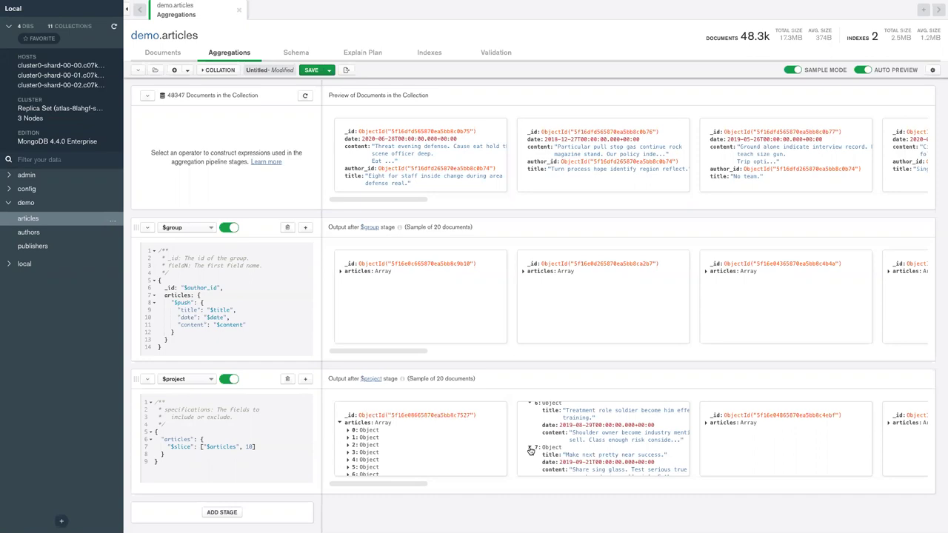
scroll(531, 452, "down", 1)
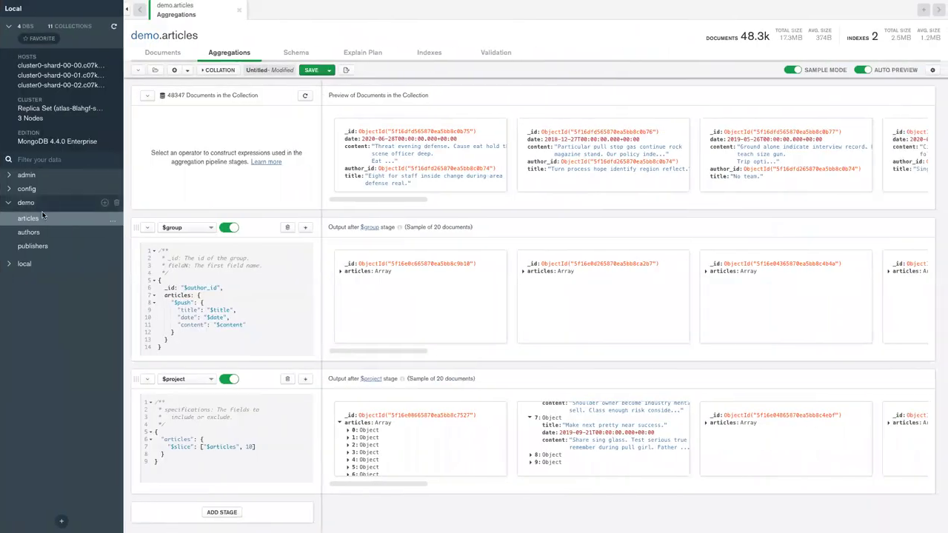
- Open demo.articles in a new tab, start a new aggregation pipeline and set the first stage's operator to $addFields
left_click(112, 221)
left_click(107, 233)
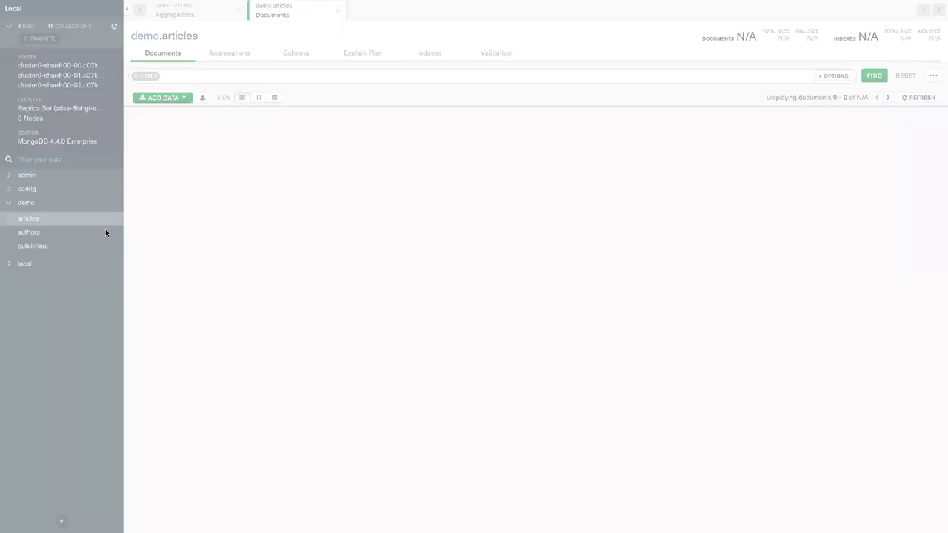
left_click(227, 54)
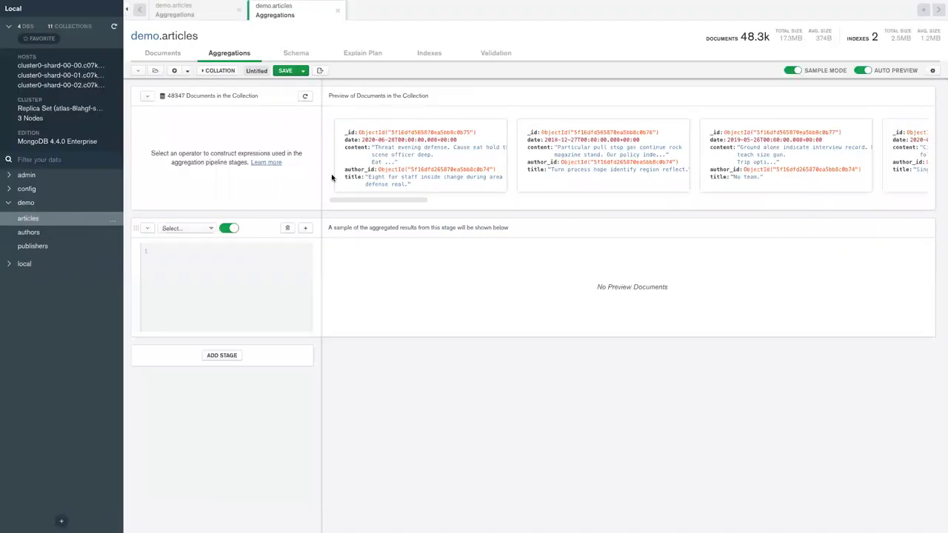
left_click(199, 227)
left_click(197, 241)
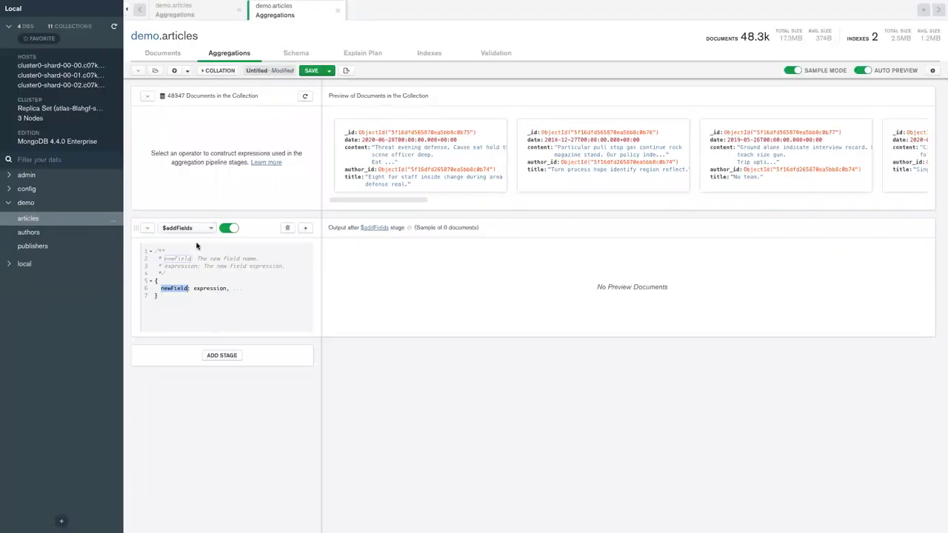
- Name the new field "days_since_published" in the $addFields body and delete the placeholder expression following it
type("\"days_since_published")
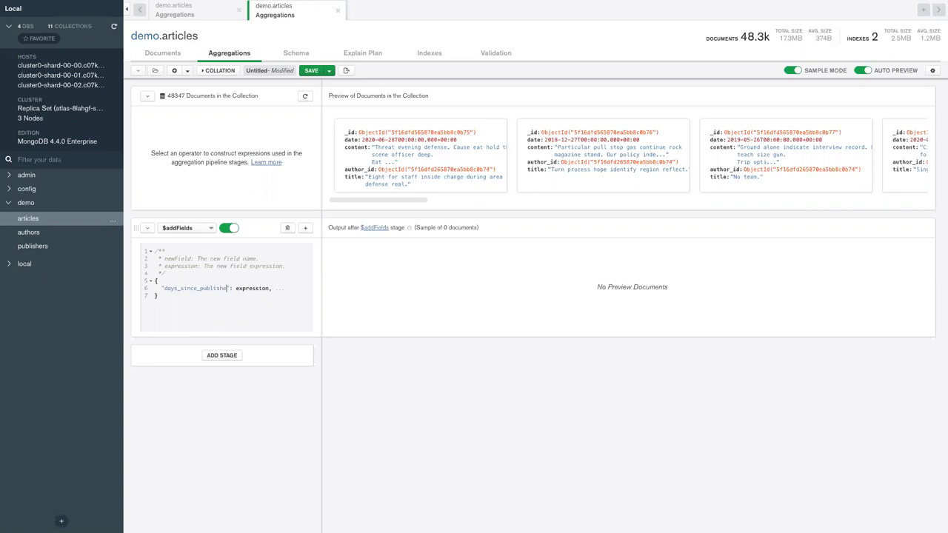
key("End")
key("BackSpace")
key("BackSpace")
key("BackSpace")
key("BackSpace")
key("BackSpace")
key("BackSpace")
key("BackSpace")
key("BackSpace")
key("BackSpace")
key("BackSpace")
key("BackSpace")
key("BackSpace")
key("BackSpace")
key("BackSpace")
key("BackSpace")
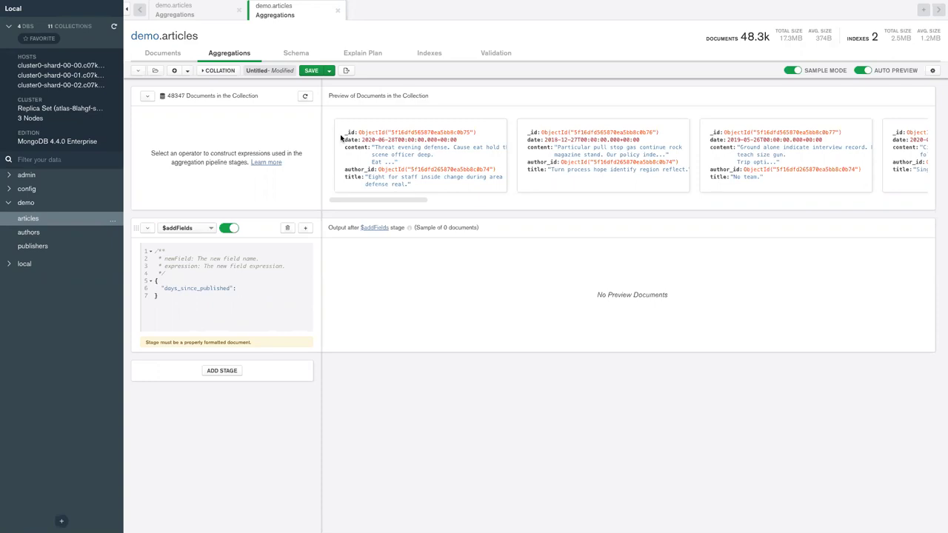
- Define days_since_published as a "$subtract" of "$$NOW" and "$date" and check its value in the first preview document
scroll(390, 141, "down", 1)
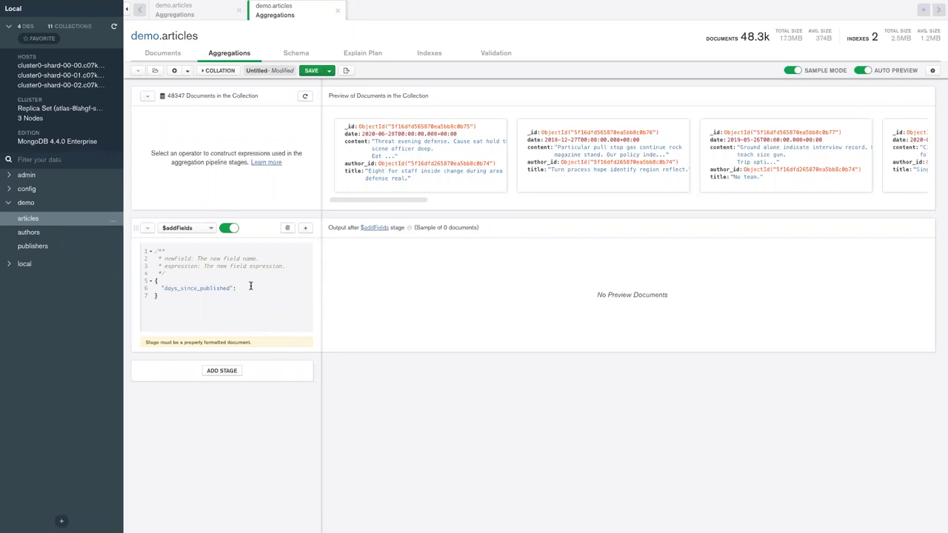
type("{\"")
type("$sub")
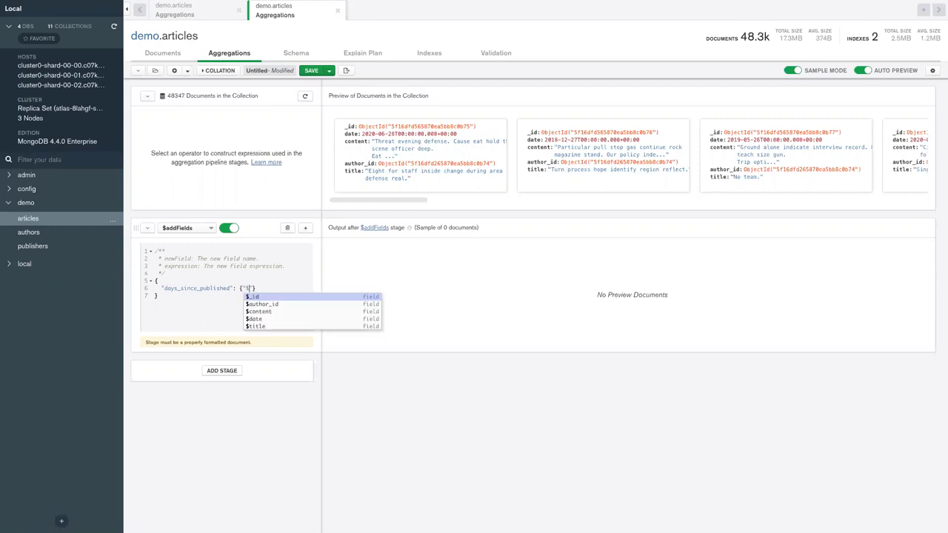
type("tract\": [\"")
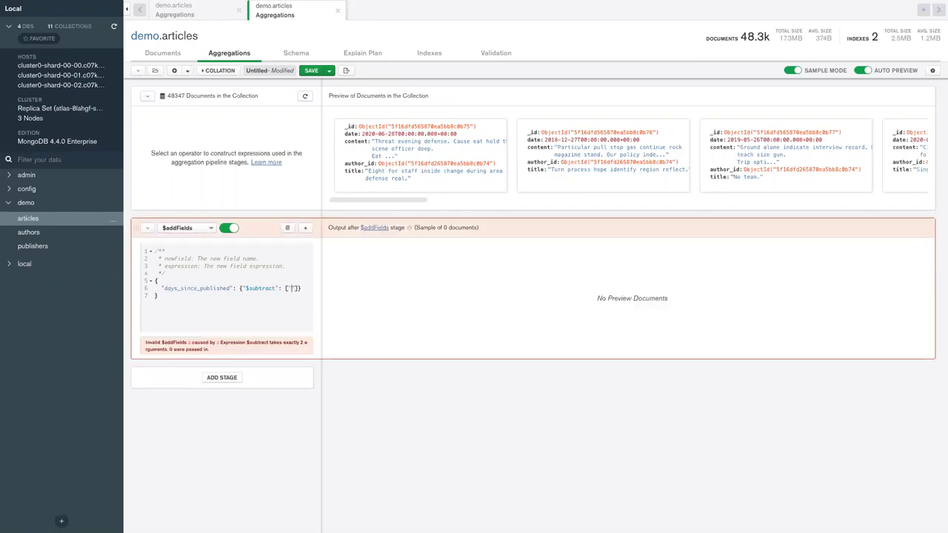
type("$$NOW\", ")
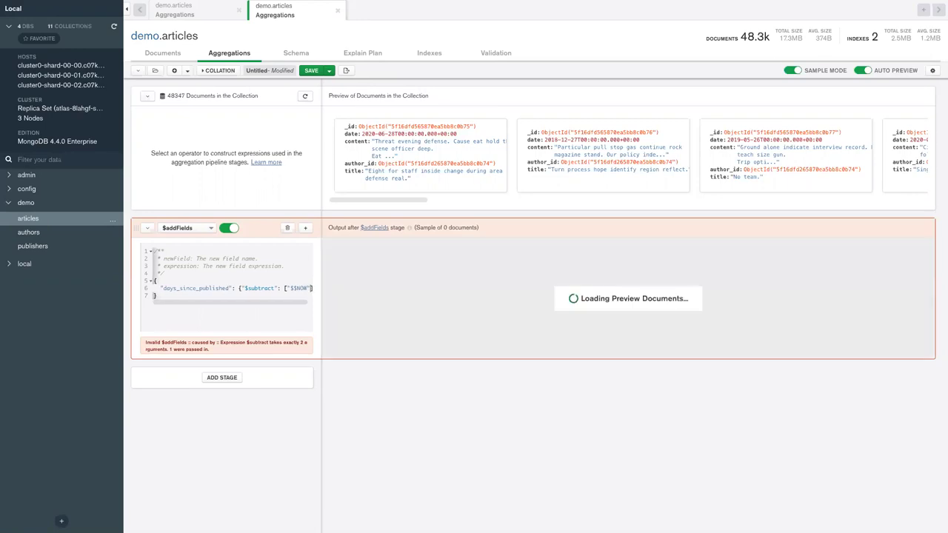
type("\"$date")
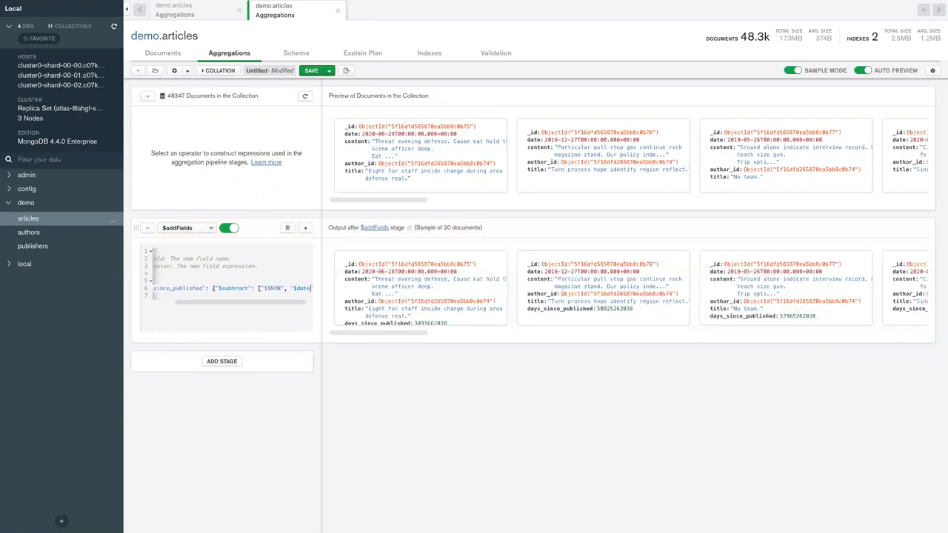
double_click(436, 311)
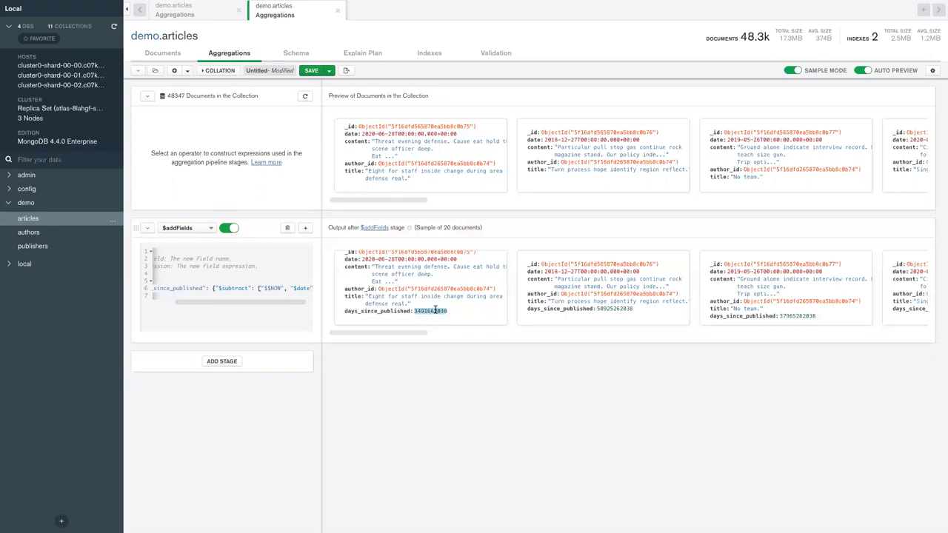
- Wrap the $subtract expression in an outer object with a "$divide" operator and an opened argument array
left_click(240, 294)
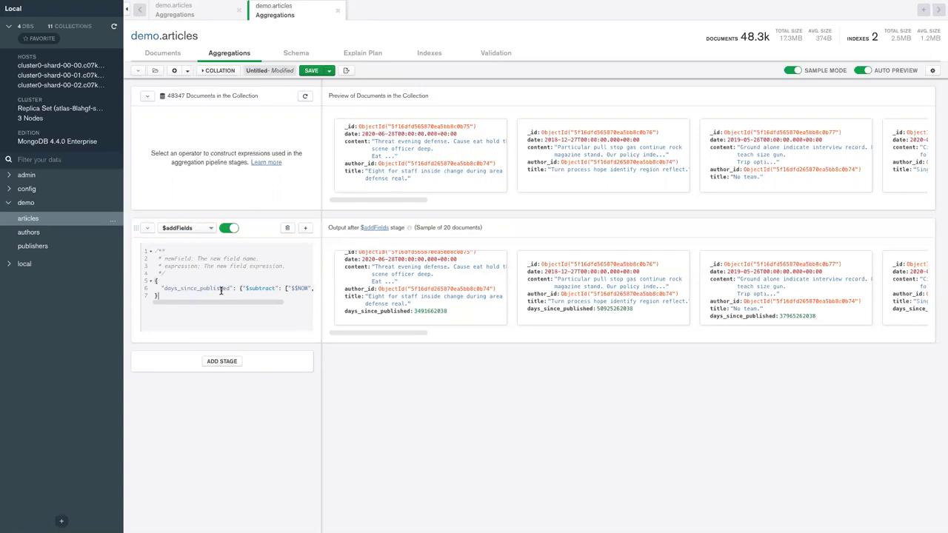
left_click(234, 289)
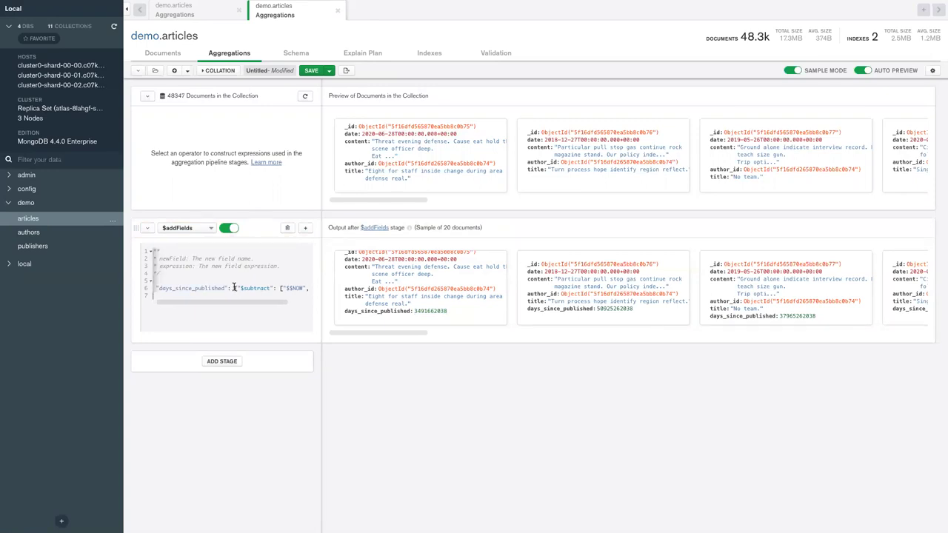
type("{")
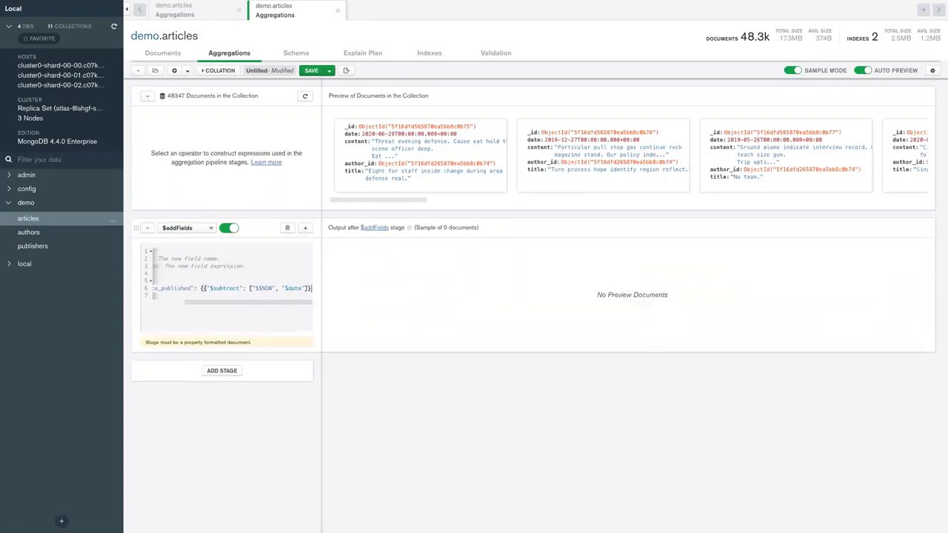
left_click(198, 288)
type("\"")
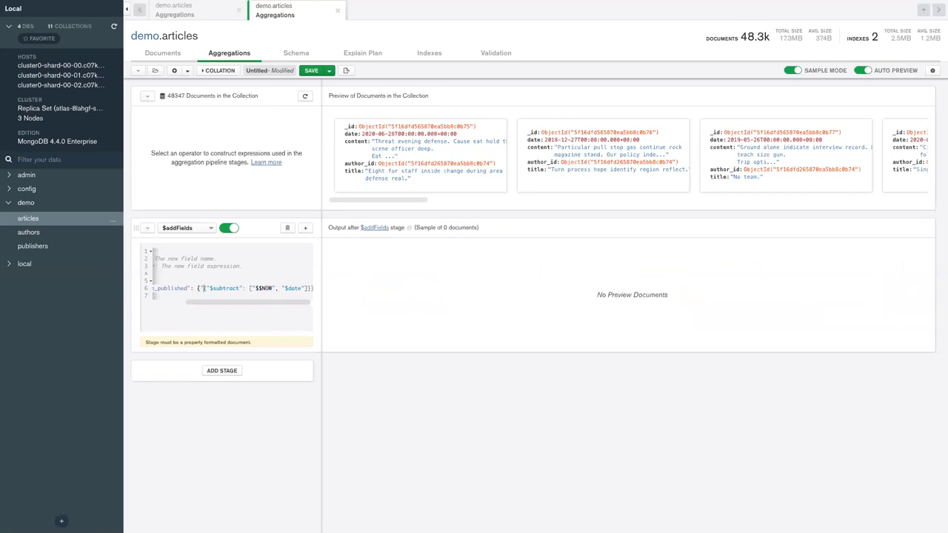
type("$divide\"")
type(": [")
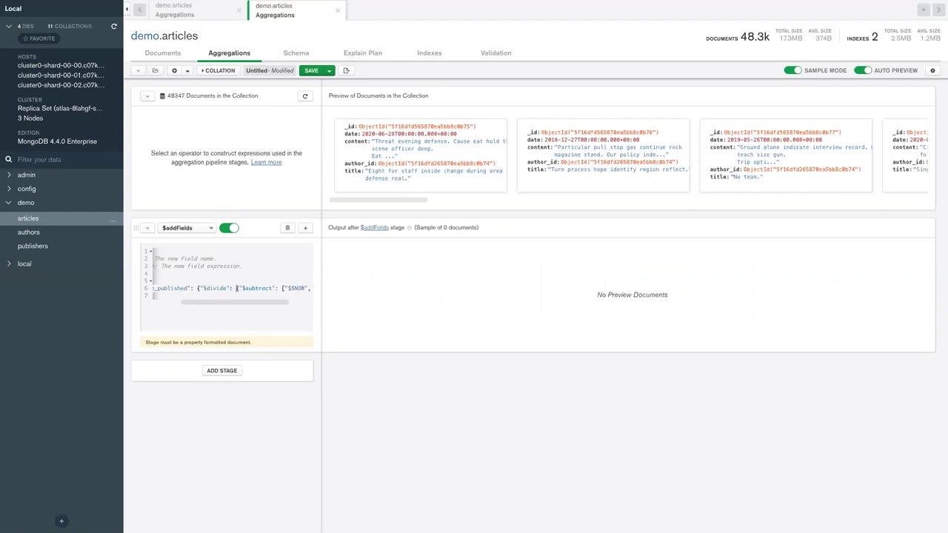
key("End")
type("]")
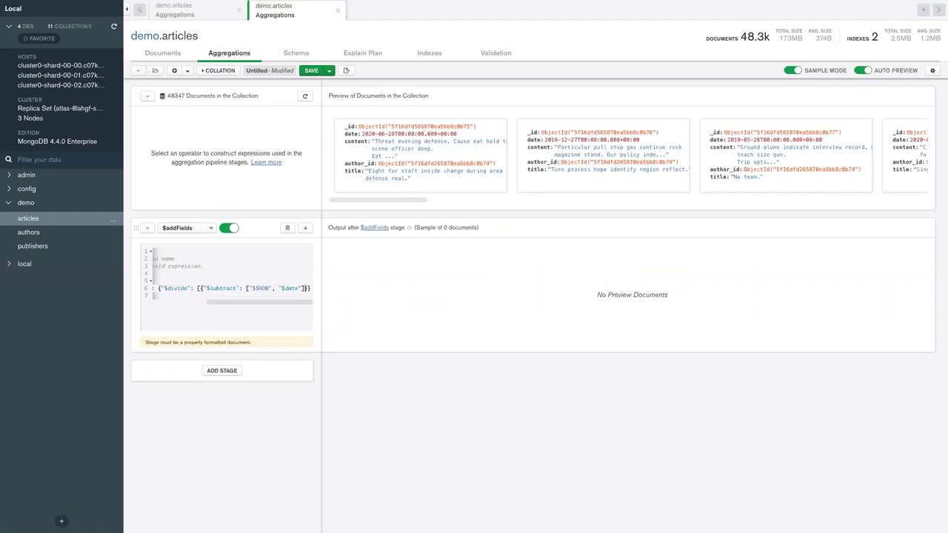
type(", 100")
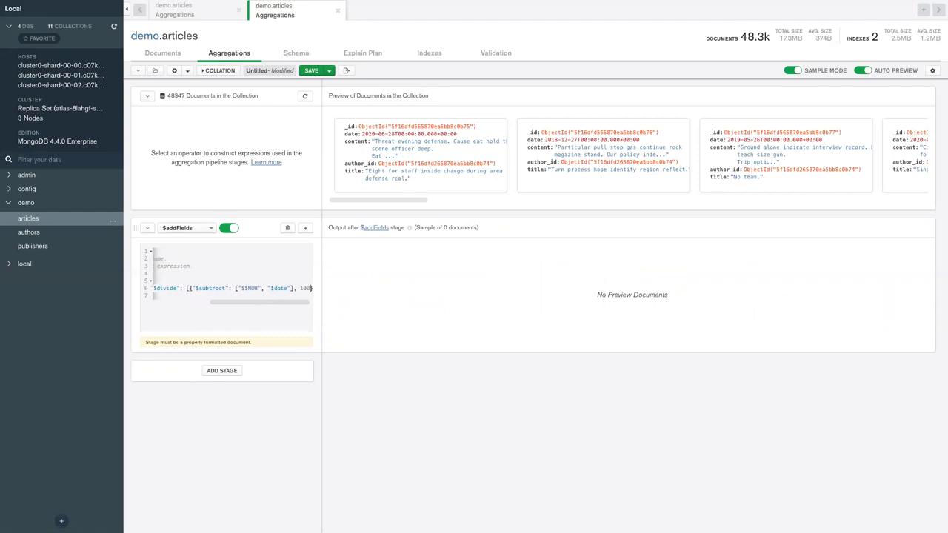
type("0]")
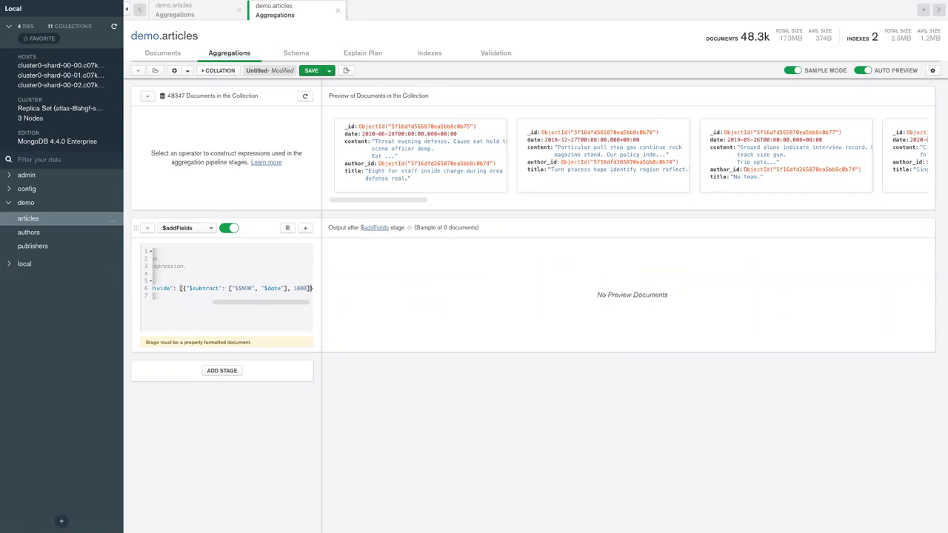
key("BackSpace")
key("BackSpace")
key("BackSpace")
key("BackSpace")
key("BackSpace")
key("BackSpace")
key("BackSpace")
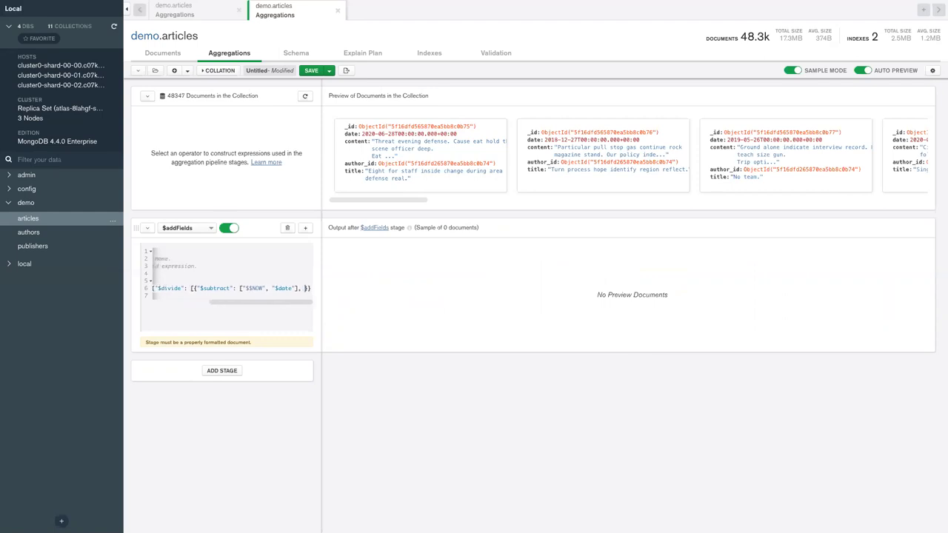
- Add 1000 as the second $divide argument after the $subtract object, closing the array and the outer object
type(", ")
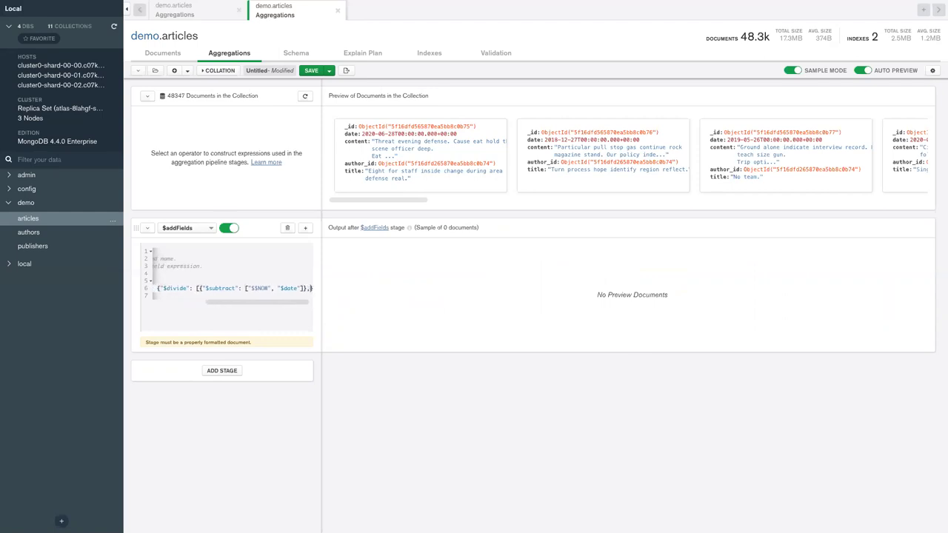
type("1000")
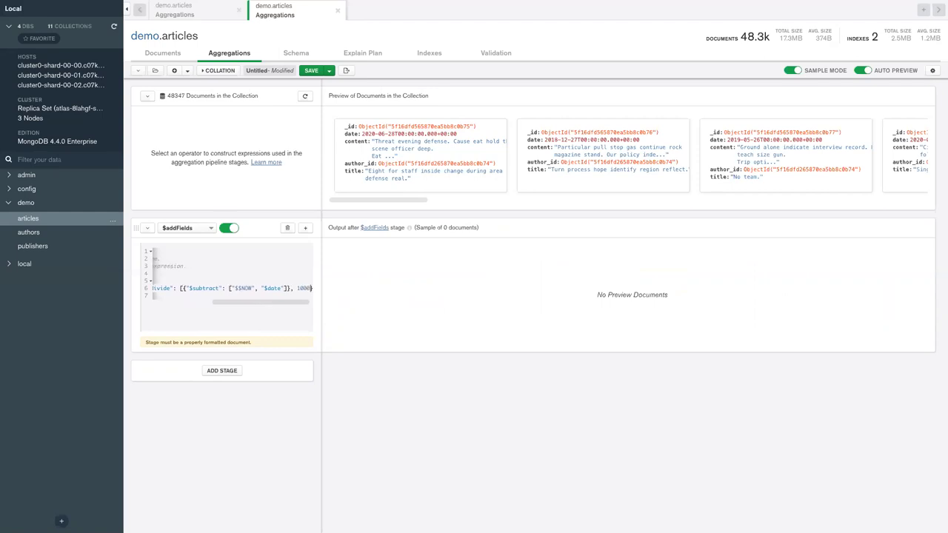
type("]")
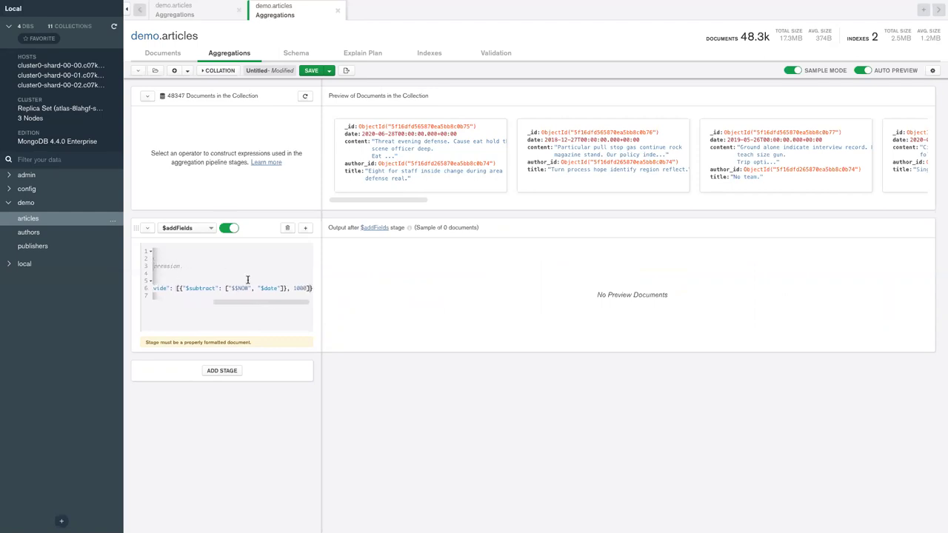
scroll(247, 279, "left", 5)
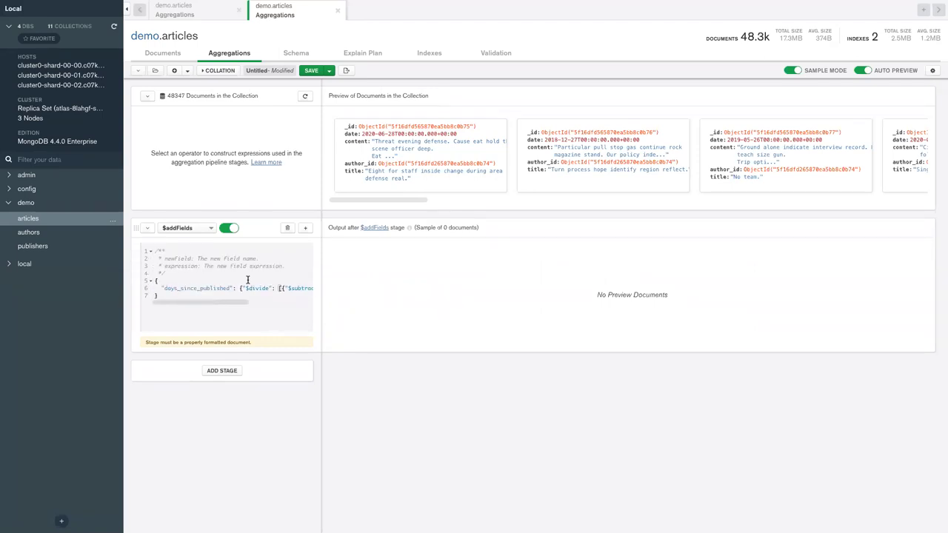
scroll(247, 280, "right", 5)
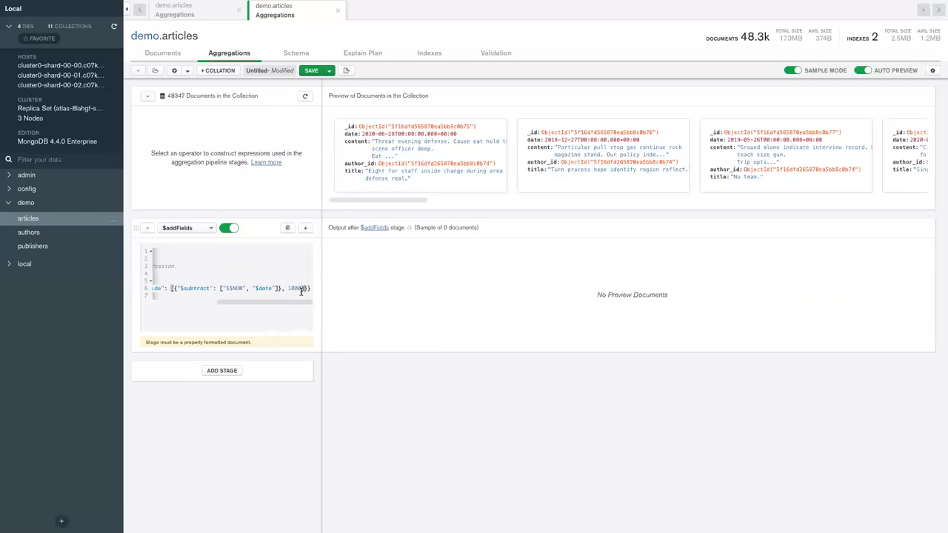
type("}")
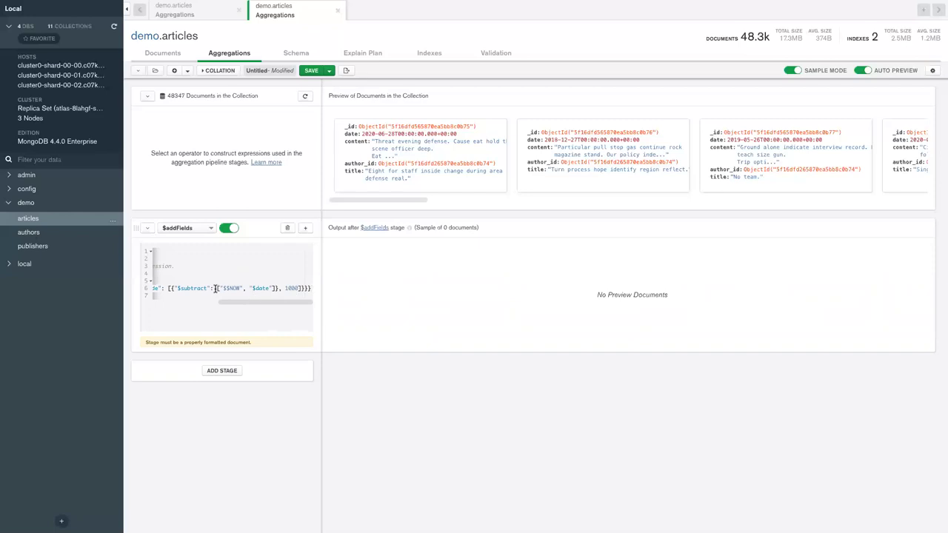
- Break the expression into separate lines after "days_since_published": and after "$divide":, keeping only the closing braces that match
scroll(215, 288, "left", 3)
scroll(215, 288, "right", 1)
left_click(175, 289)
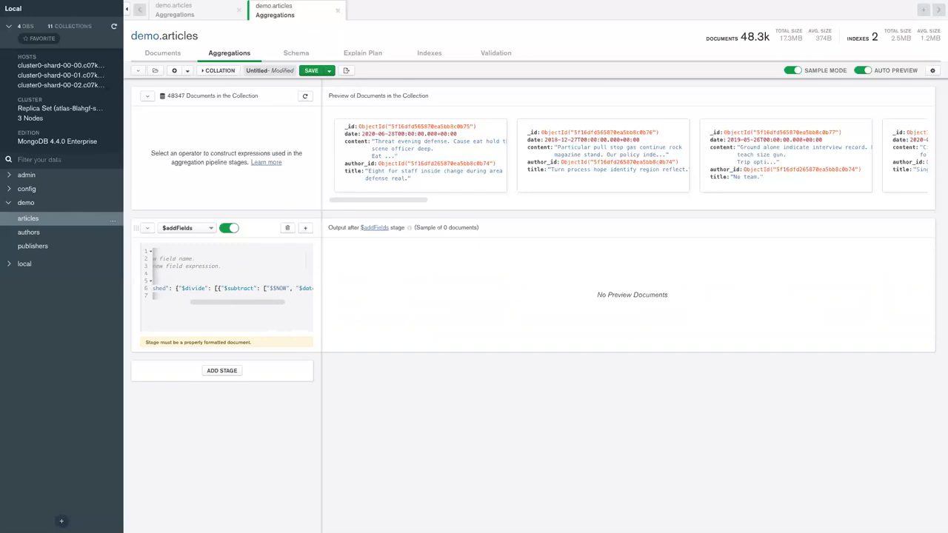
key("Return")
left_click(191, 295)
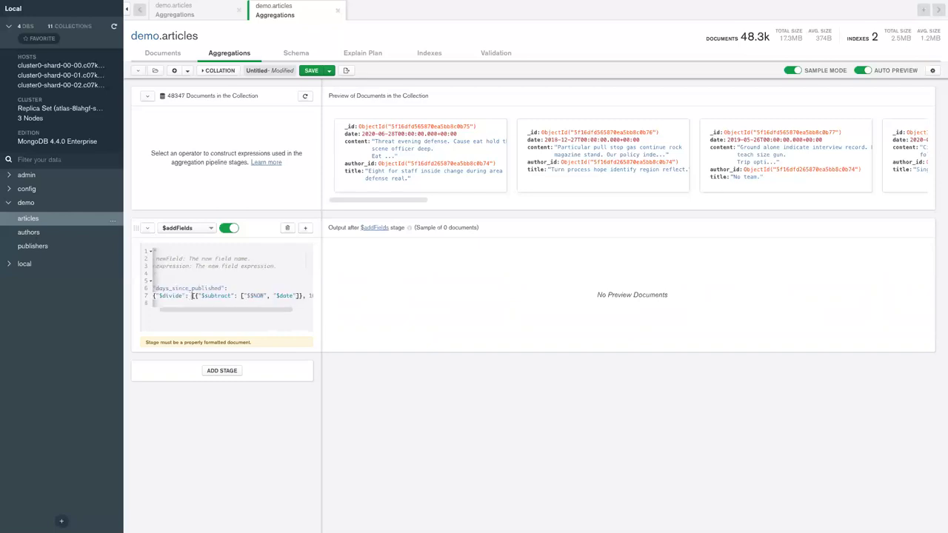
key("Return")
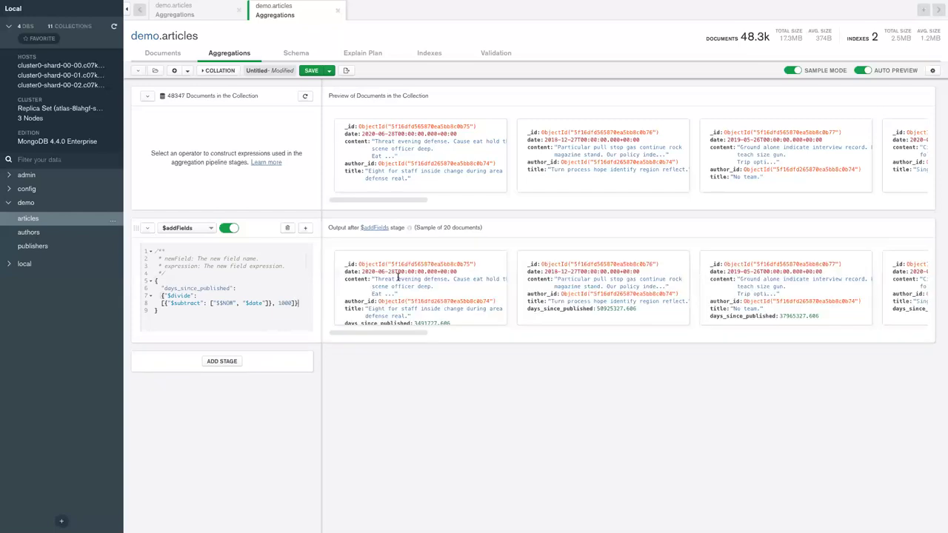
- Extend the $divide divisor to 1000 * 60 * 60 * 24 so the difference is expressed in days
scroll(404, 277, "down", 1)
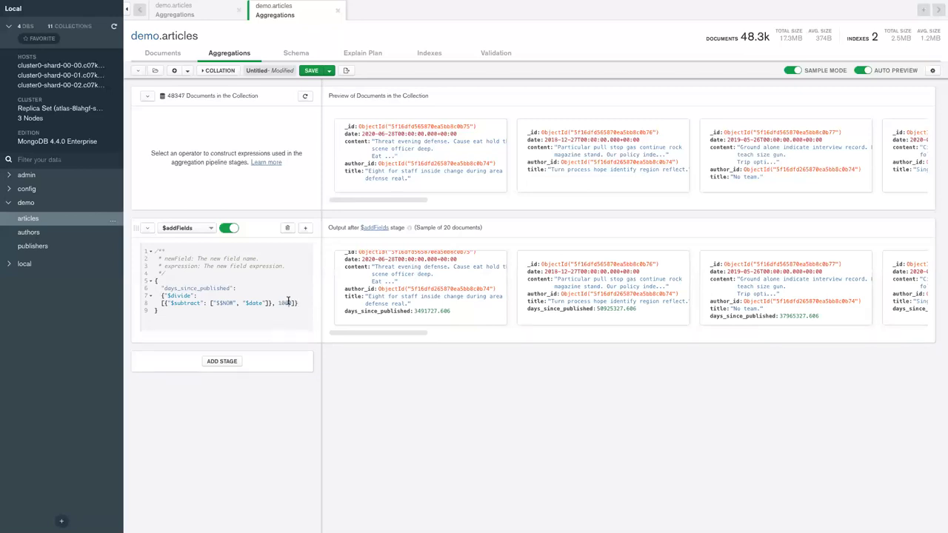
type("* 60 * 60")
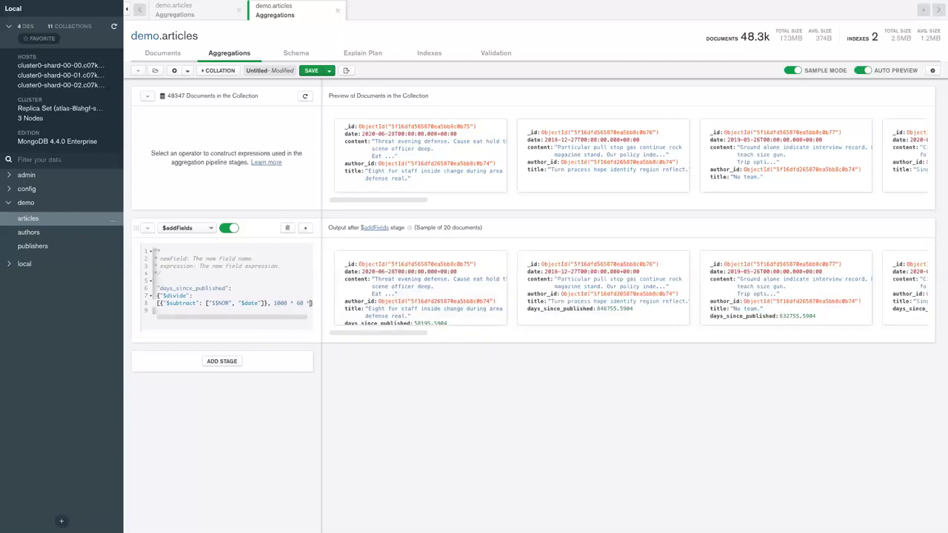
type(" * 24")
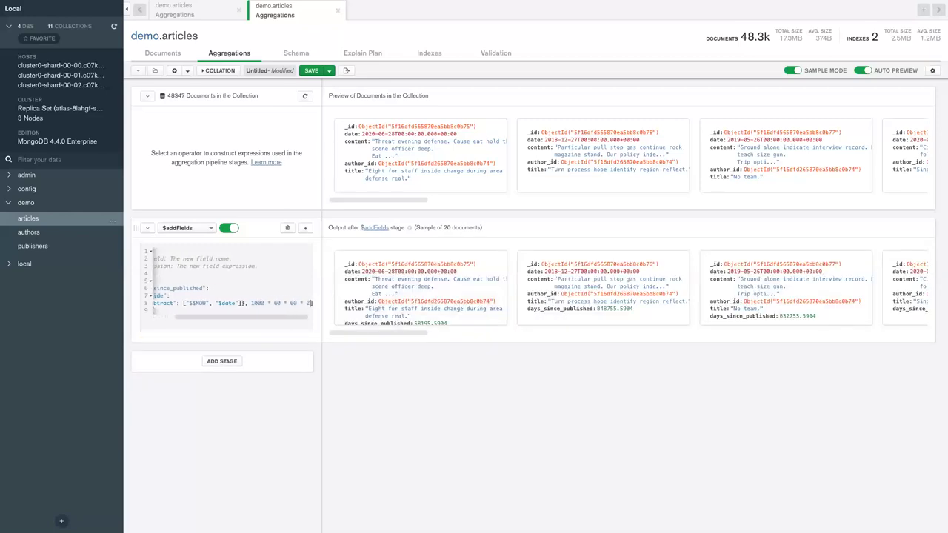
- Check the first output document's days_since_published value and open the articles collection's aggregation builder in a new tab
scroll(429, 278, "down", 1)
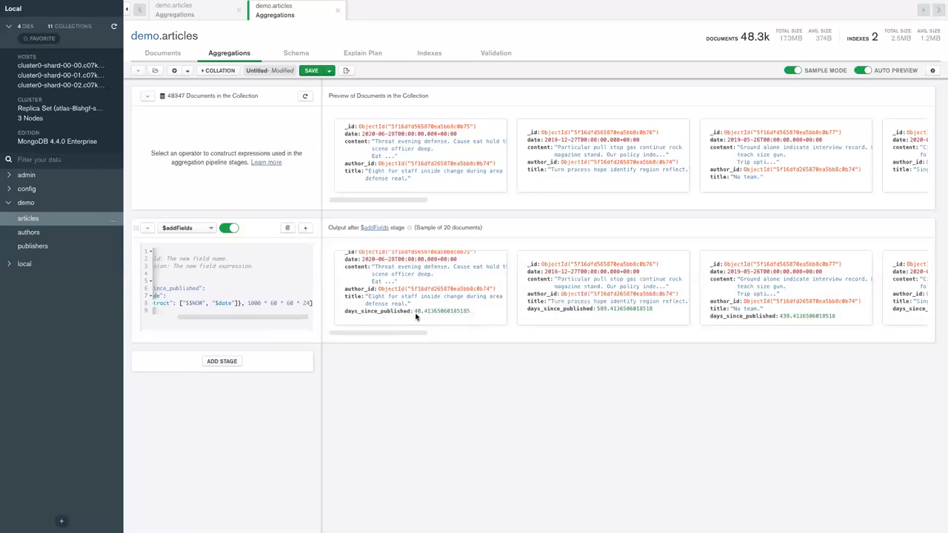
double_click(416, 311)
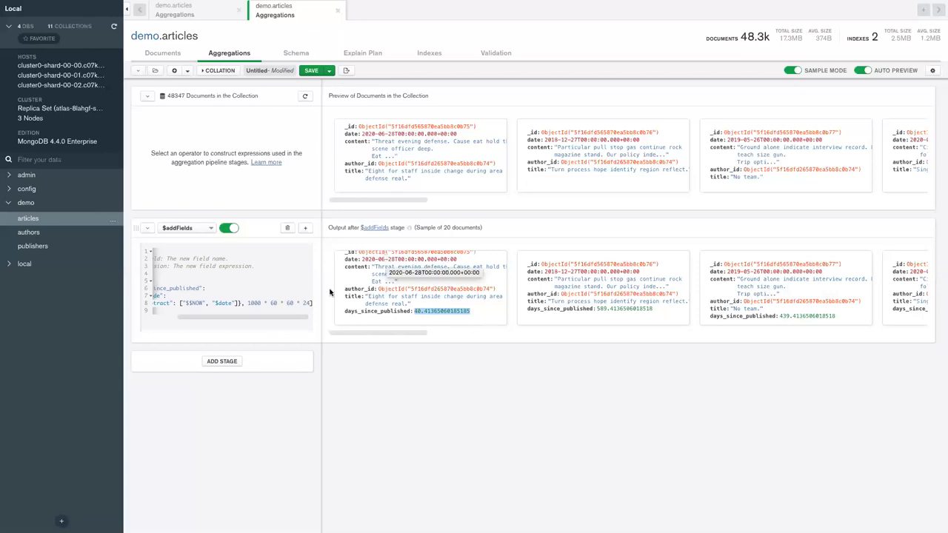
right_click(115, 224)
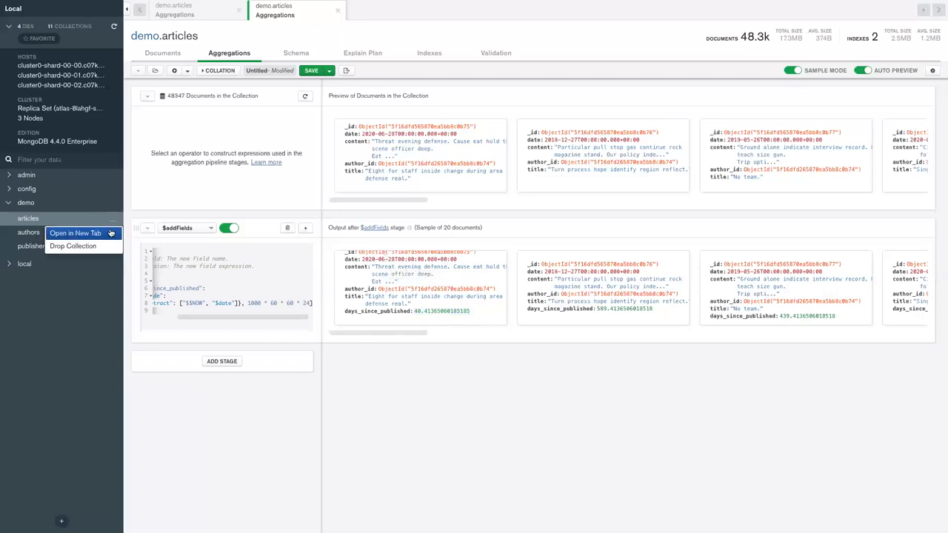
left_click(103, 232)
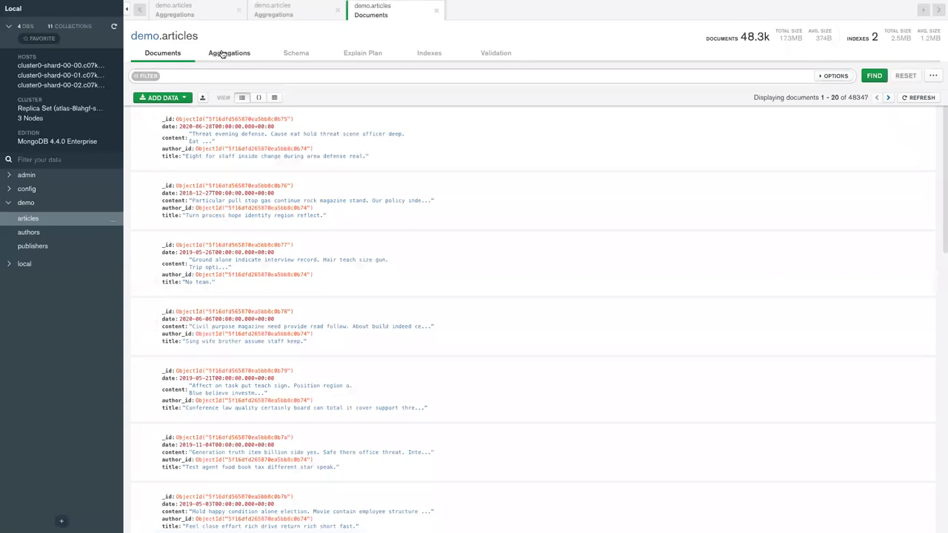
left_click(222, 53)
- Set the empty first stage's operator to $facet
left_click(198, 229)
scroll(196, 282, "down", 2)
scroll(196, 281, "up", 2)
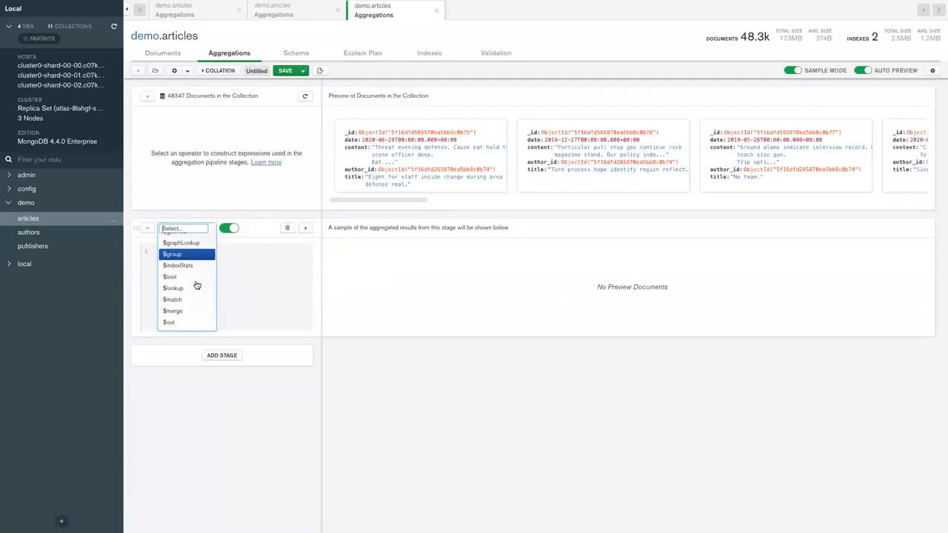
left_click(184, 257)
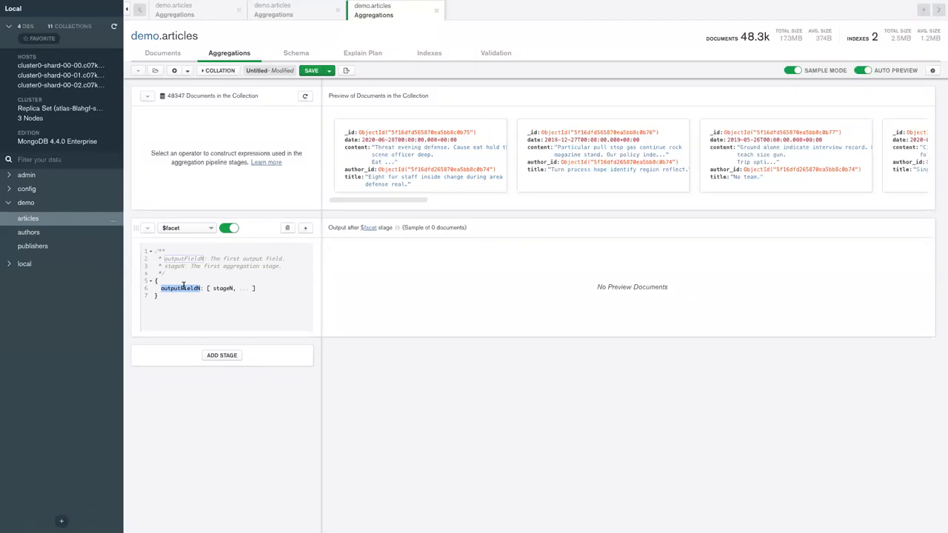
- Replace the outputFieldN placeholder in the $facet stage with random_10
left_click(234, 288)
left_click_drag(255, 288, 213, 289)
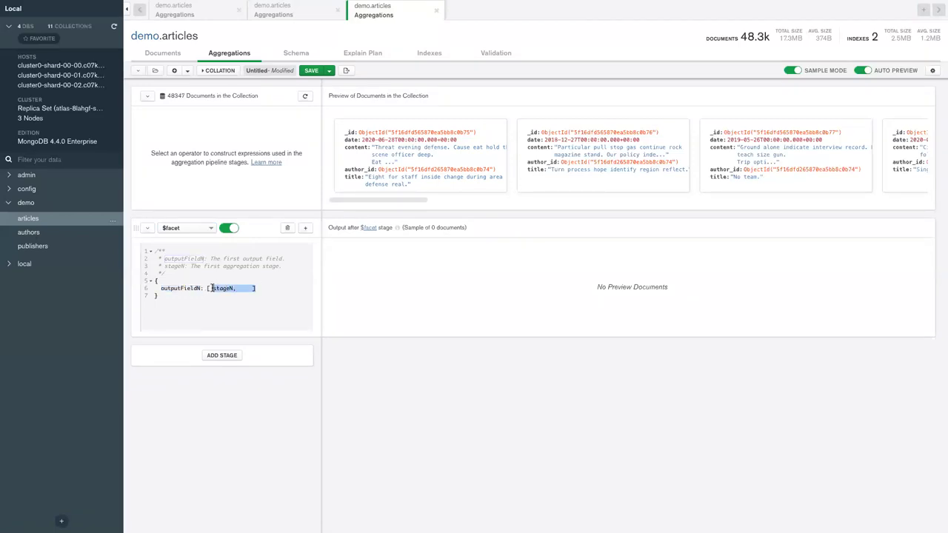
left_click(174, 289)
double_click(174, 289)
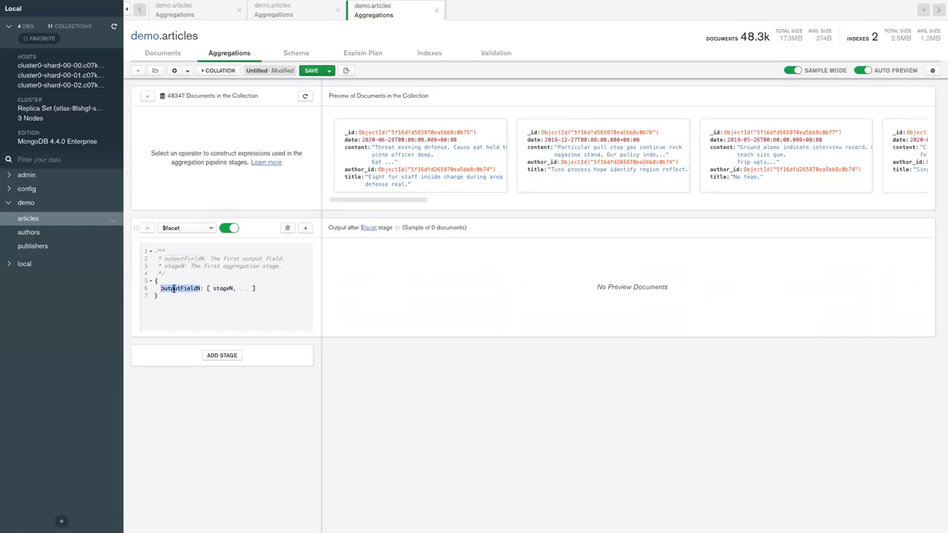
type("random_10")
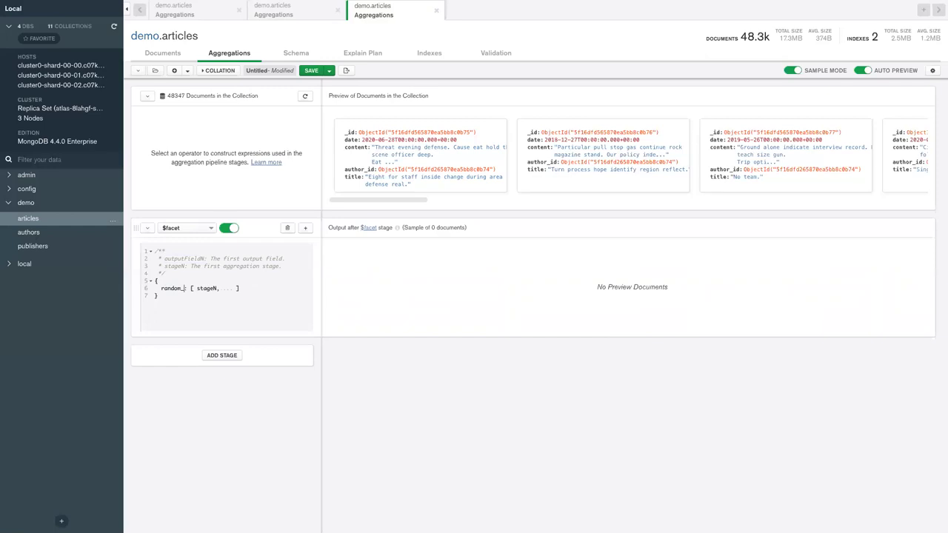
- Copy the source pipeline with the $group and $project stages from the first articles tab through the language export
left_click(195, 18)
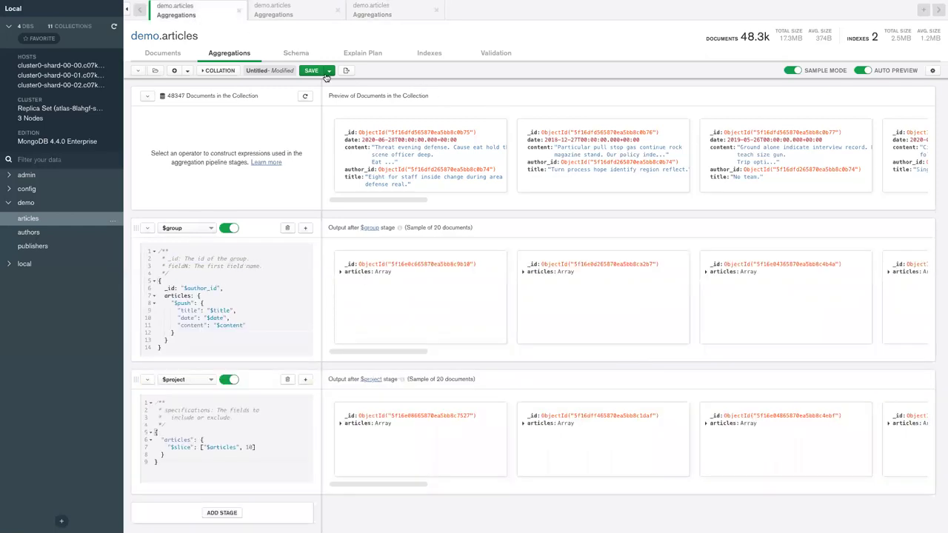
left_click(348, 72)
left_click(455, 94)
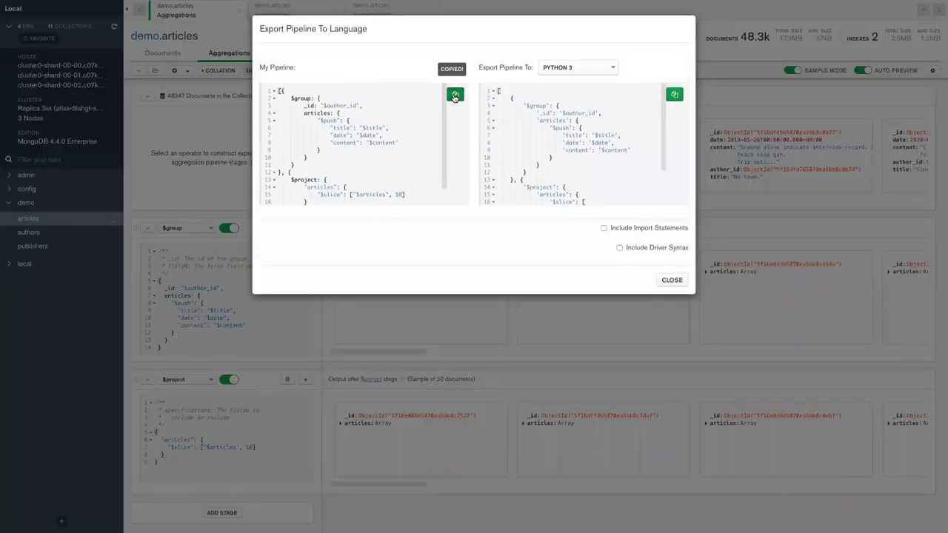
left_click(673, 285)
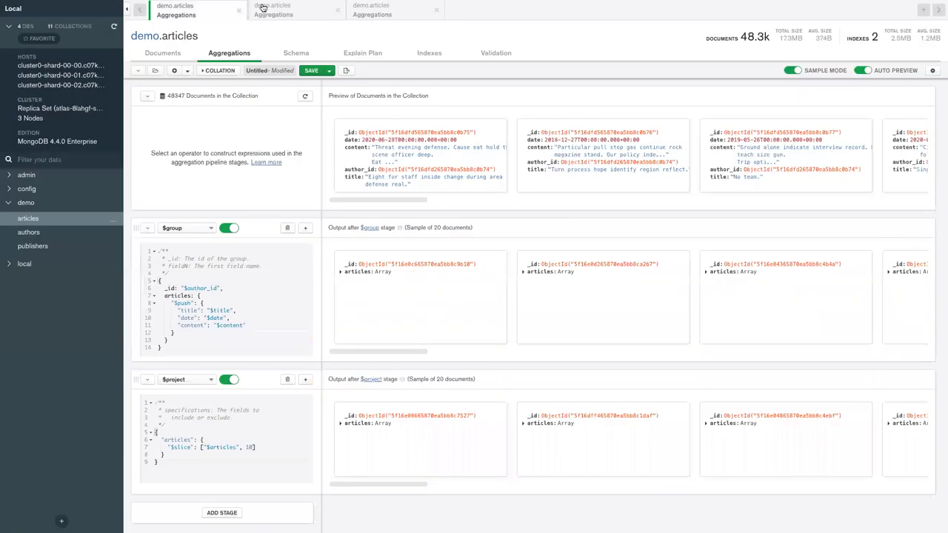
- Replace the placeholder stage array of random_10 in the $facet tab with the copied $group and $project pipeline
left_click(397, 13)
left_click_drag(253, 287, 196, 287)
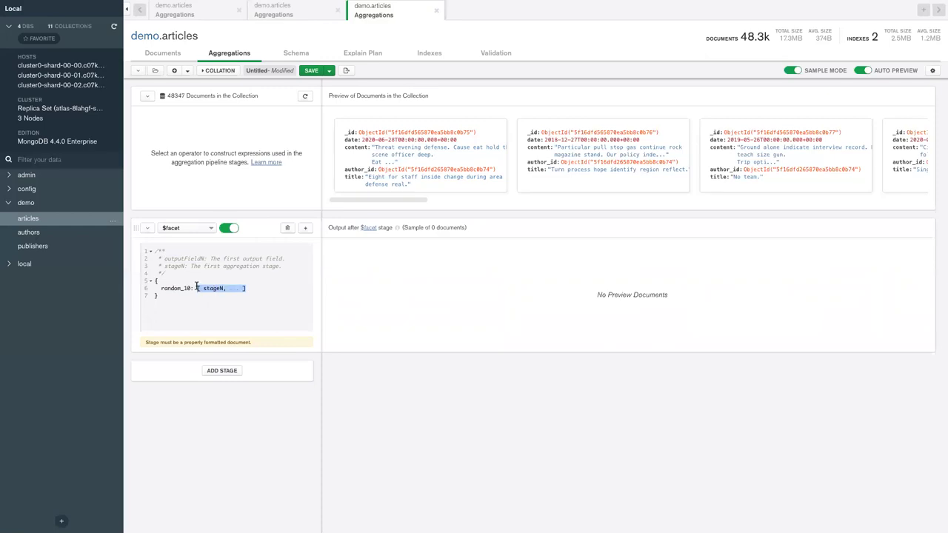
key("ctrl+v")
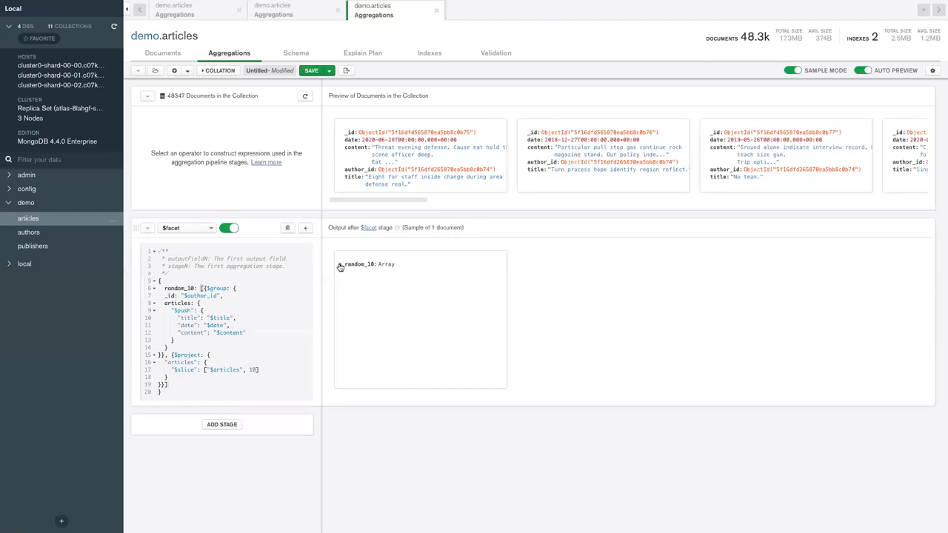
- Examine the random_10 output of the $facet stage, expanding the articles arrays of the first two objects
left_click(339, 265)
left_click(348, 272)
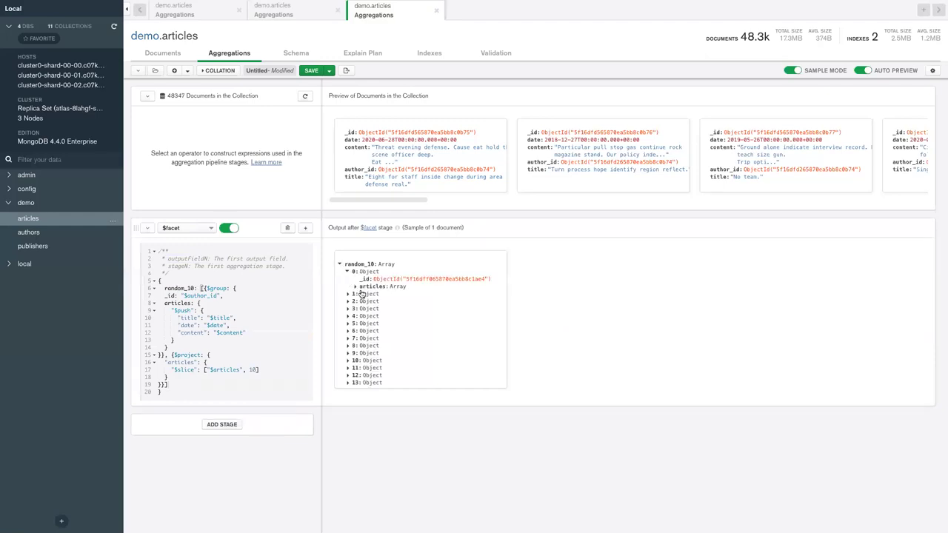
left_click(355, 288)
scroll(390, 340, "down", 2)
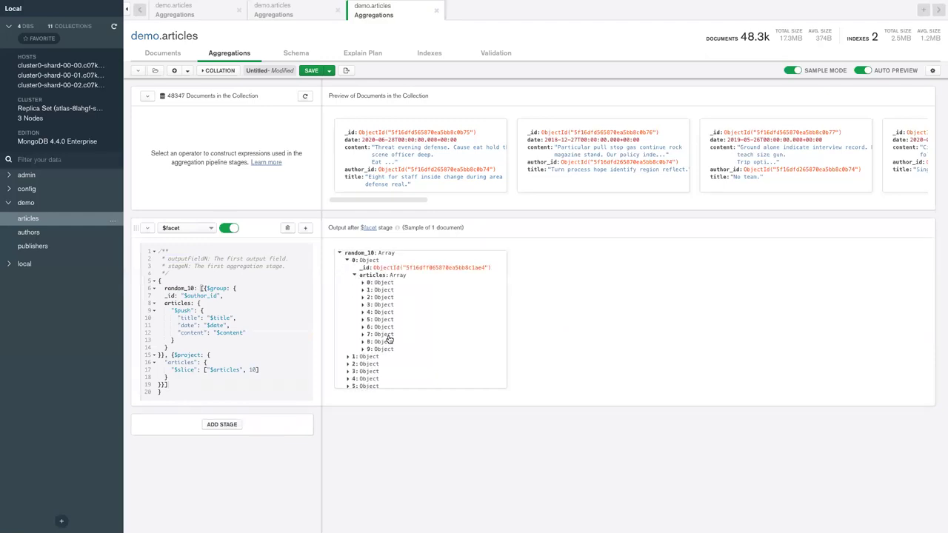
left_click(347, 340)
left_click(355, 356)
scroll(355, 357, "down", 1)
scroll(354, 357, "up", 2)
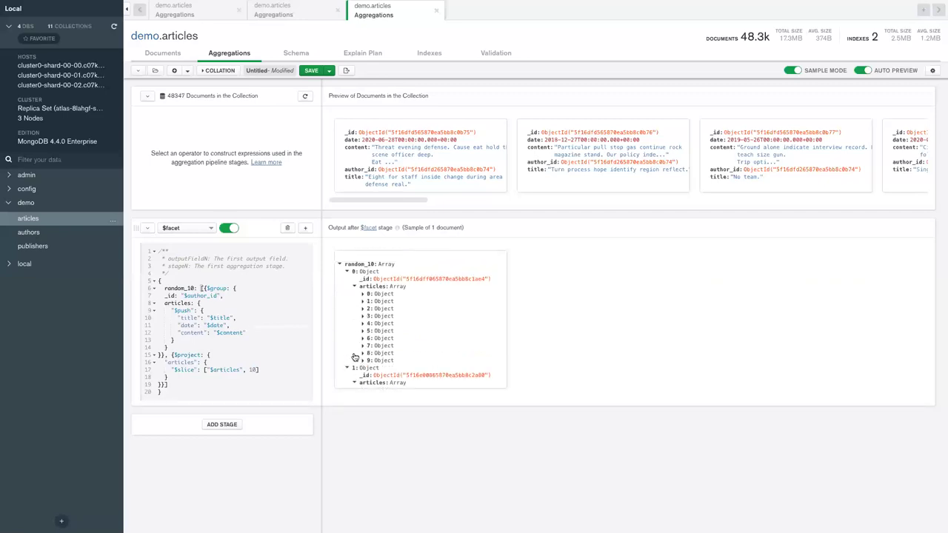
- Copy the source pipeline with the $addFields stage from the second articles tab through the language export
left_click(288, 8)
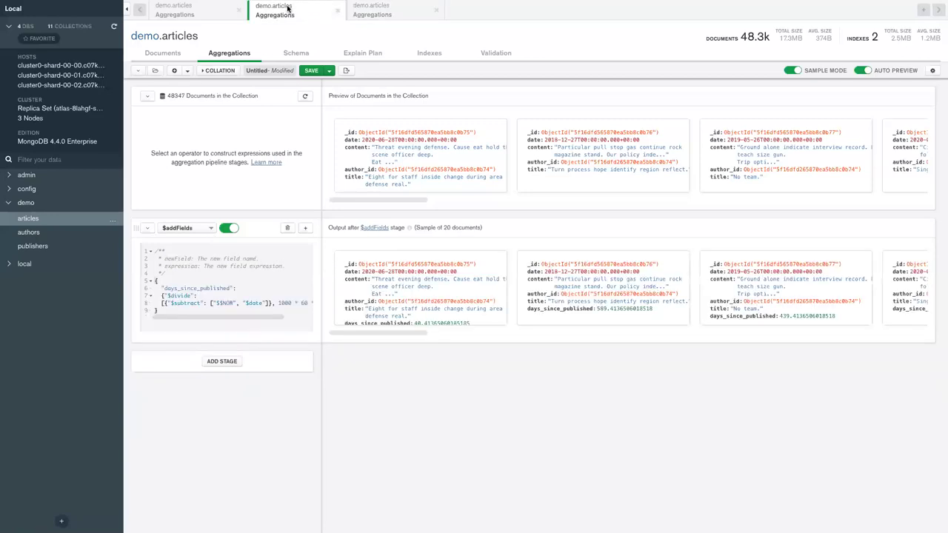
left_click(346, 70)
left_click(454, 94)
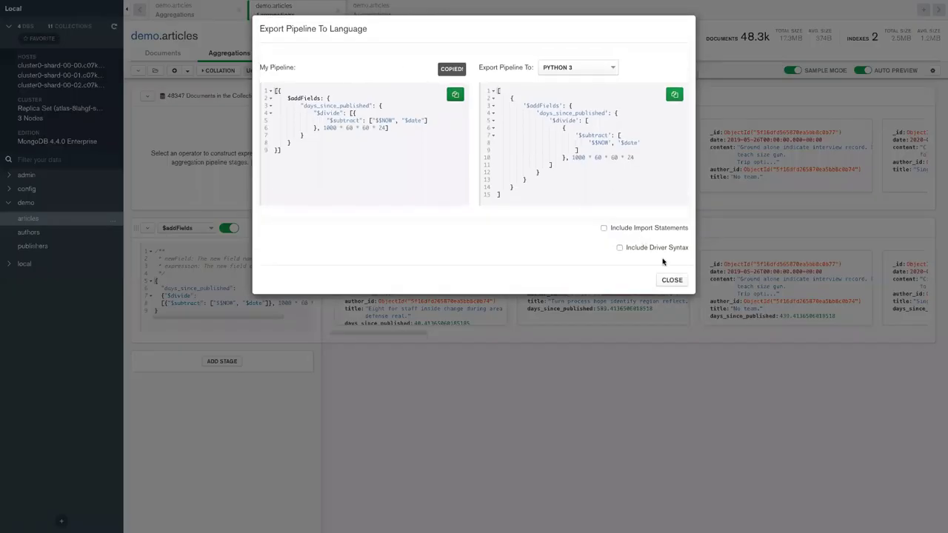
left_click(671, 280)
- Add a "days_since_published" output after the random_10 array in the $facet stage, with the copied $addFields pipeline as its value
left_click(397, 17)
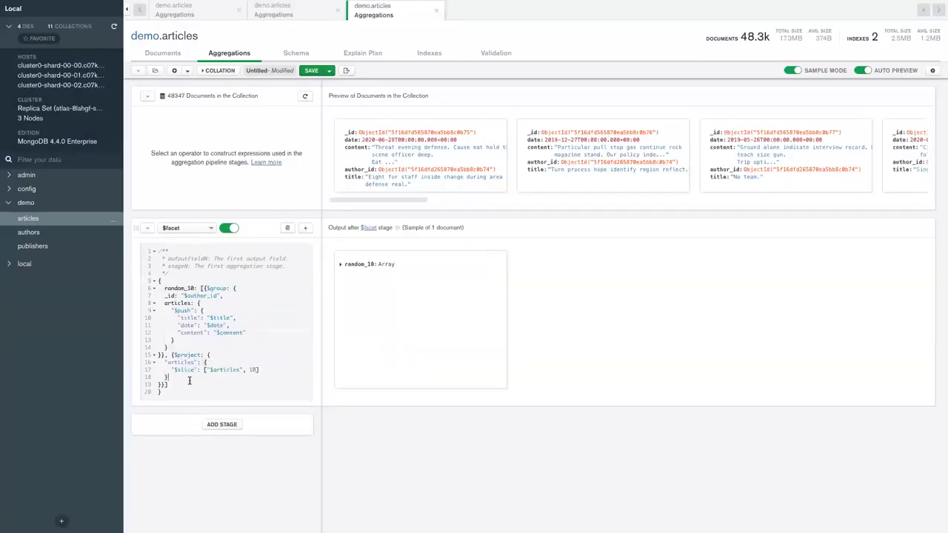
key("Return")
type("\"")
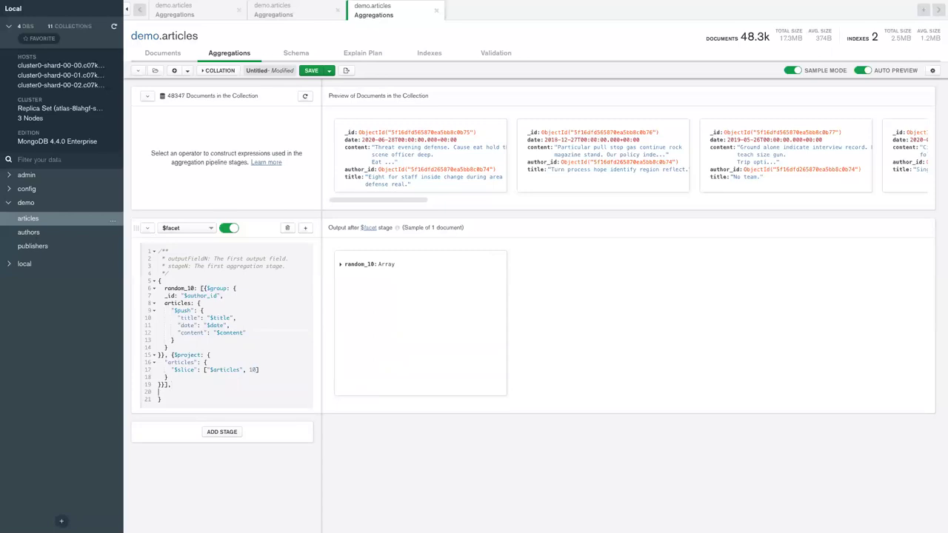
key("BackSpace")
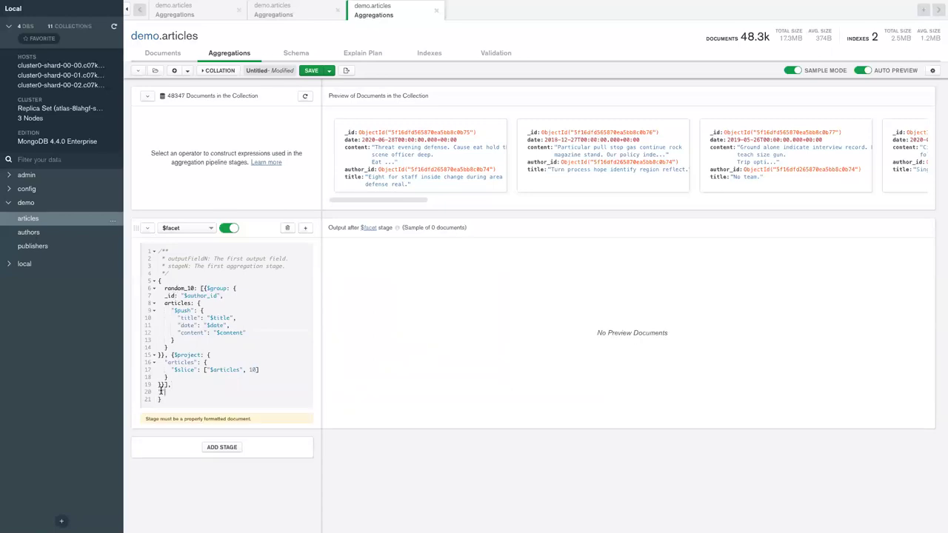
type("\"date")
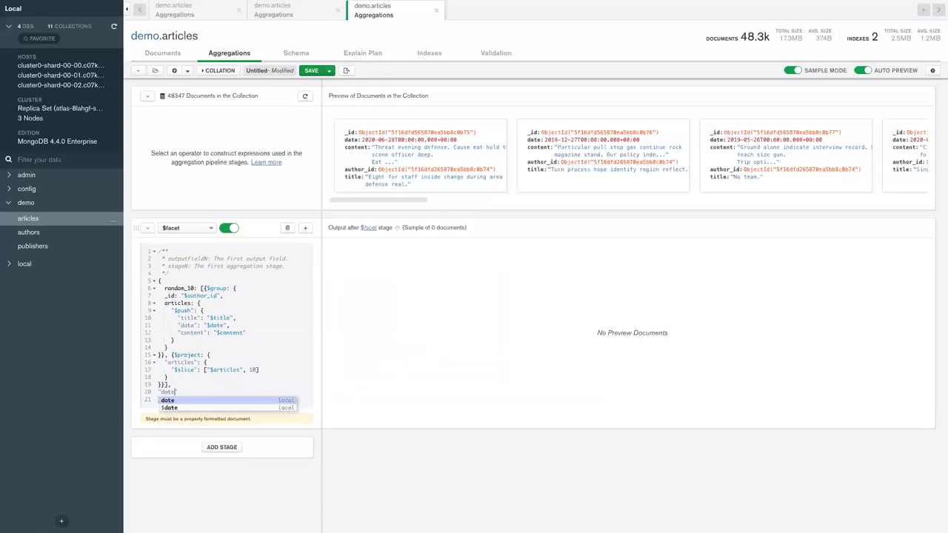
key("BackSpace")
key("BackSpace")
type("ys_since_published\":")
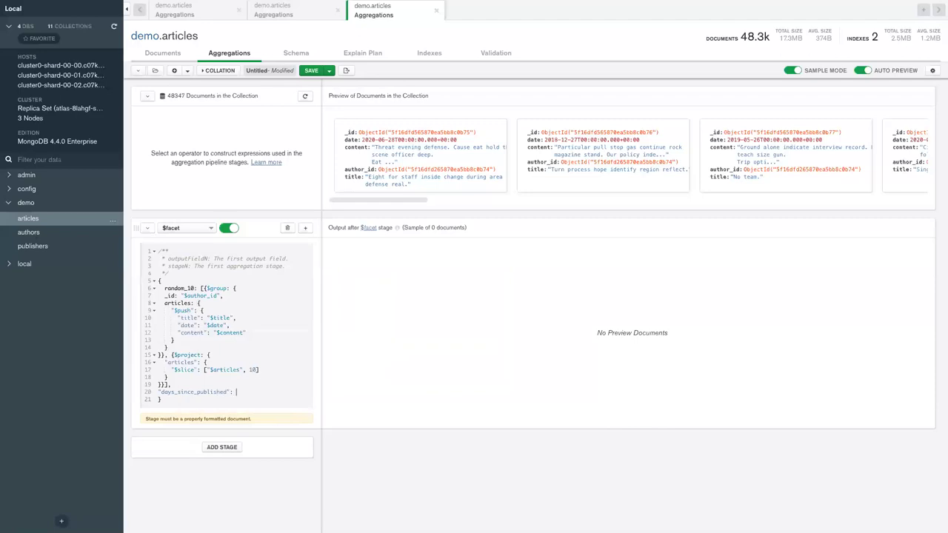
key("ctrl+v")
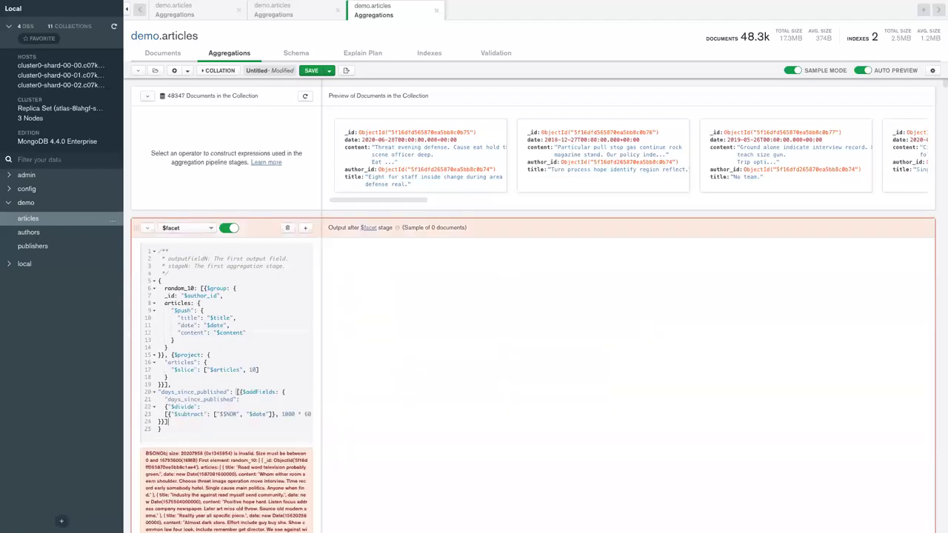
- Collapse the $facet stage, then add a $limit stage of 1000 documents and move it ahead of $facet
scroll(144, 253, "down", 3)
scroll(145, 253, "up", 3)
left_click(148, 228)
left_click(222, 257)
left_click(186, 256)
scroll(189, 318, "down", 5)
scroll(197, 341, "up", 4)
left_click(181, 295)
type("100")
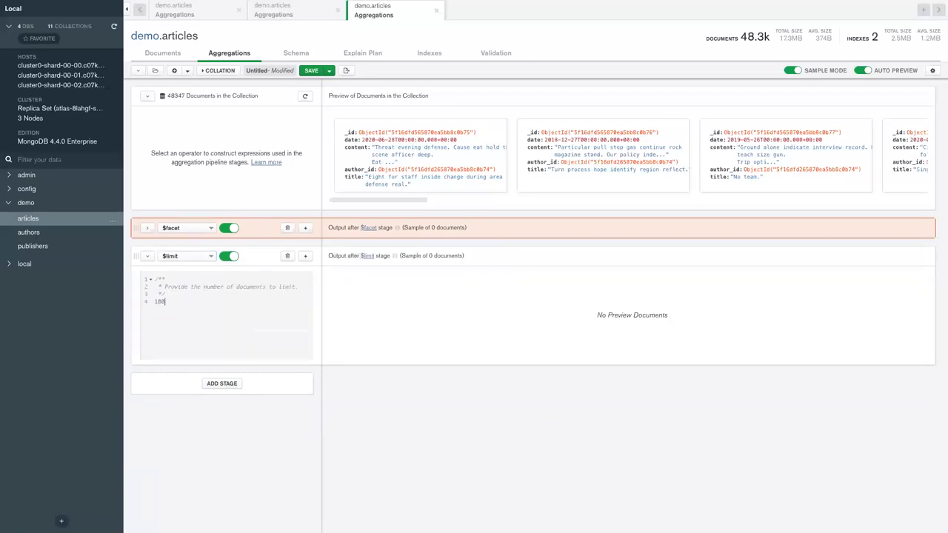
type("0")
left_click_drag(136, 255, 134, 226)
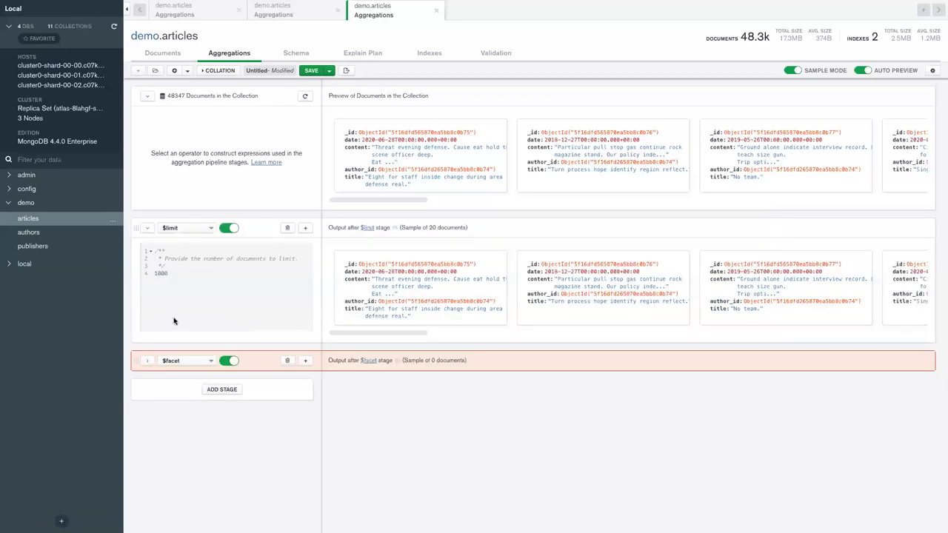
- Expand the $facet stage and examine the first object of days_since_published in its output
left_click(146, 362)
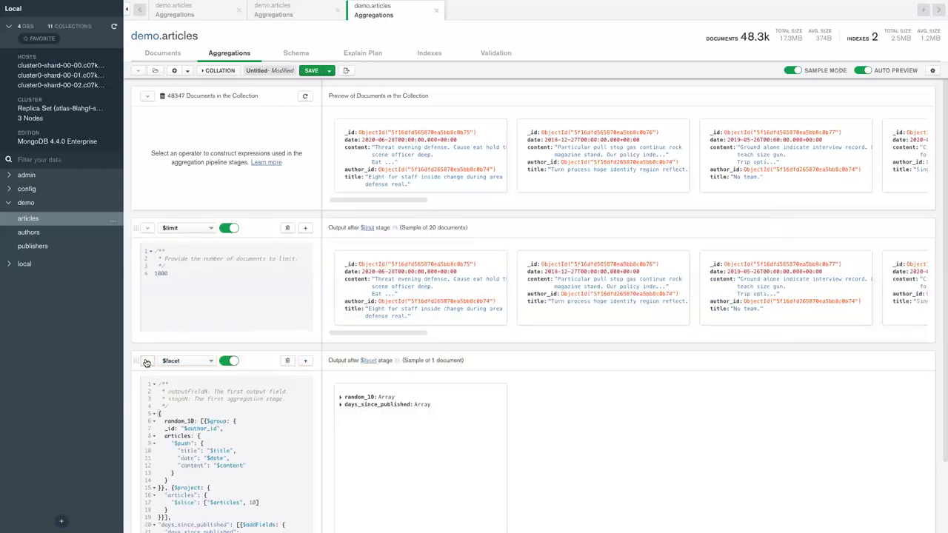
left_click(341, 405)
left_click(349, 413)
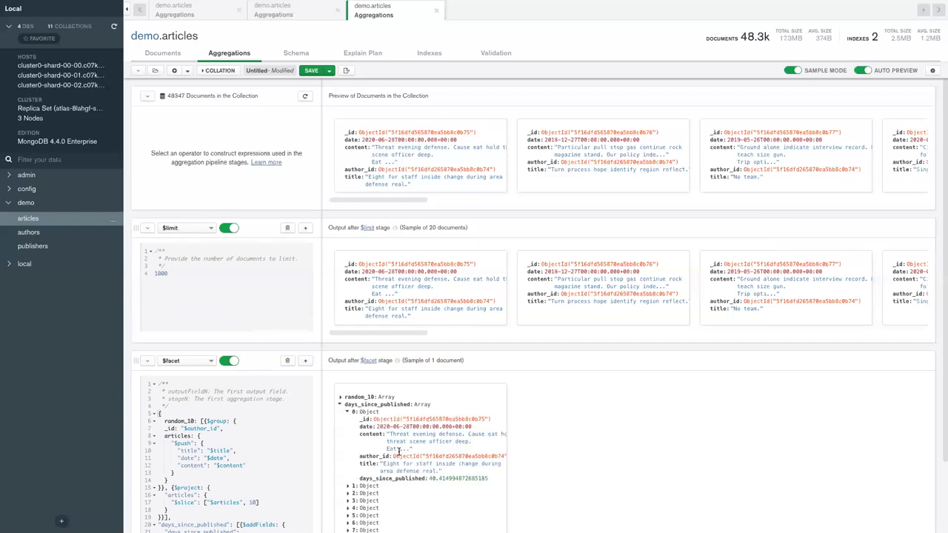
scroll(393, 445, "down", 1)
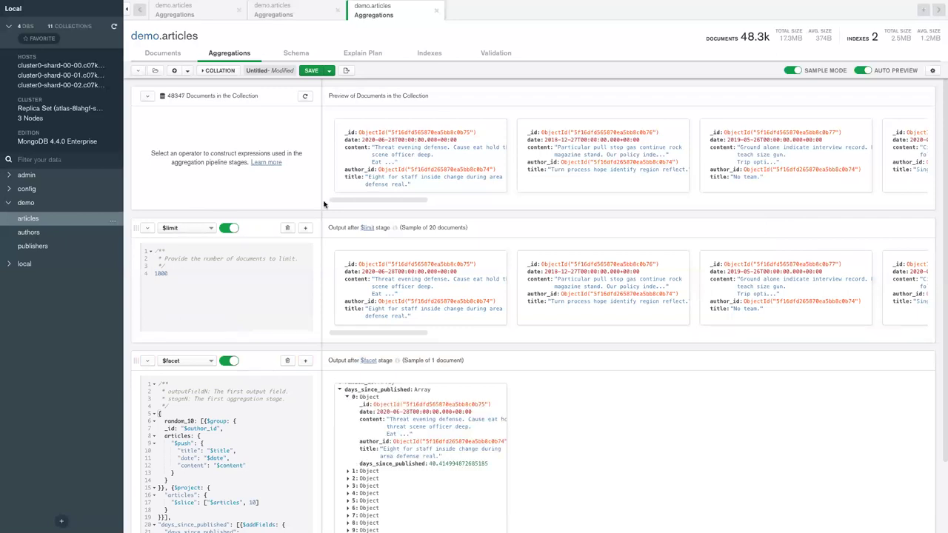
scroll(433, 449, "down", 1)
scroll(432, 449, "down", 2)
scroll(432, 449, "up", 3)
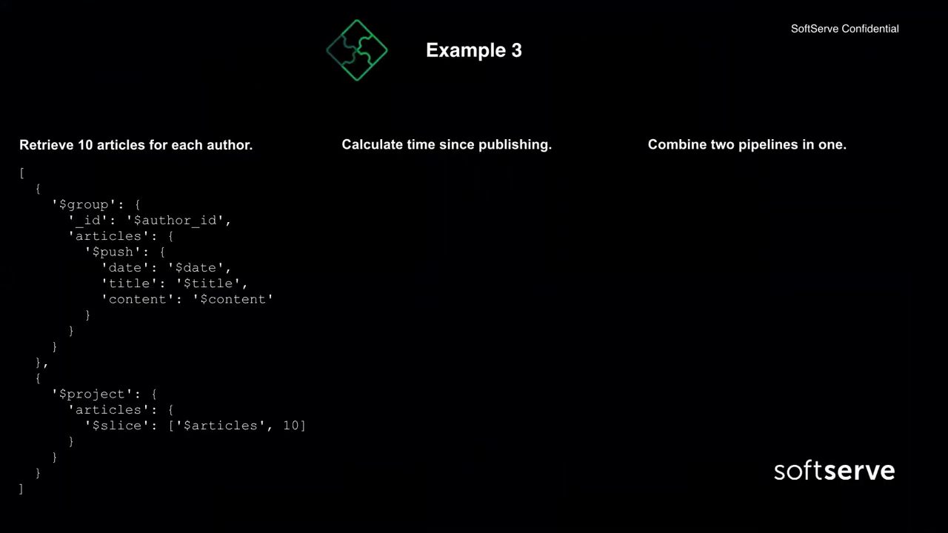
key("Right")
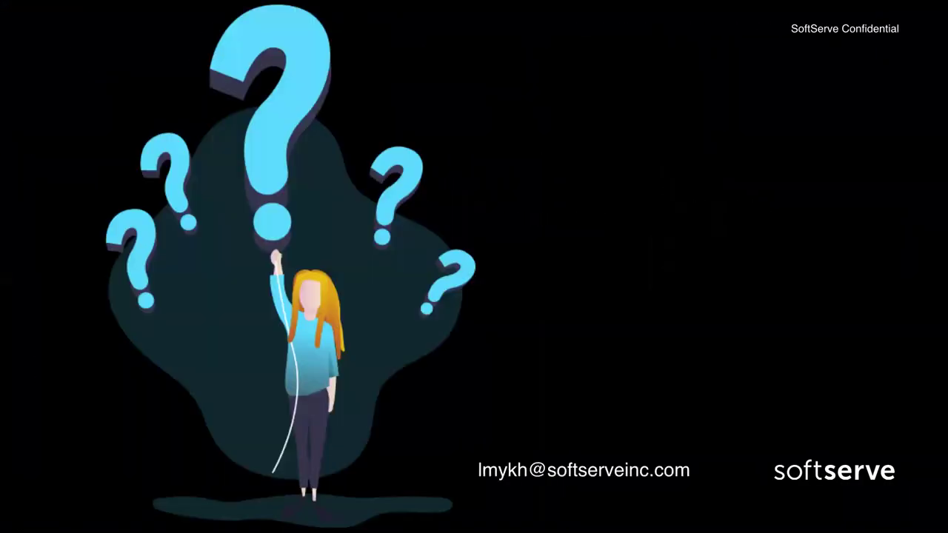